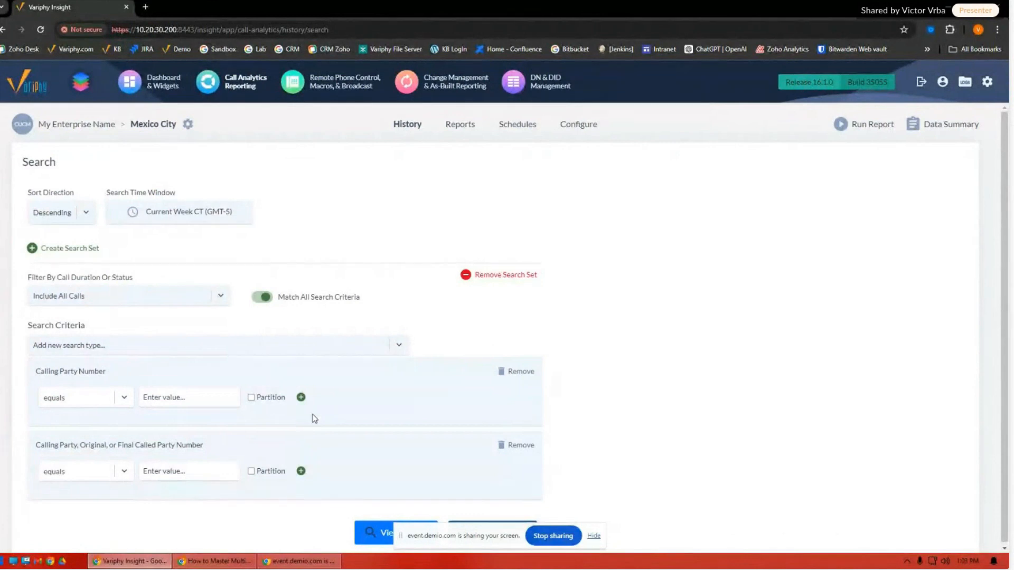
- Add a Call Duration (seconds) criterion to the search set
click(153, 349)
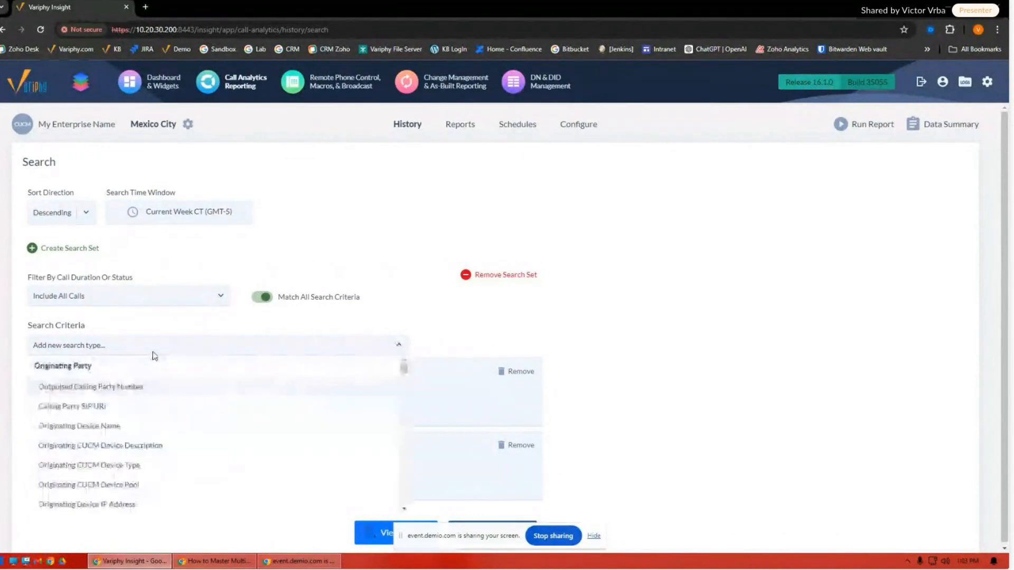
text(dur)
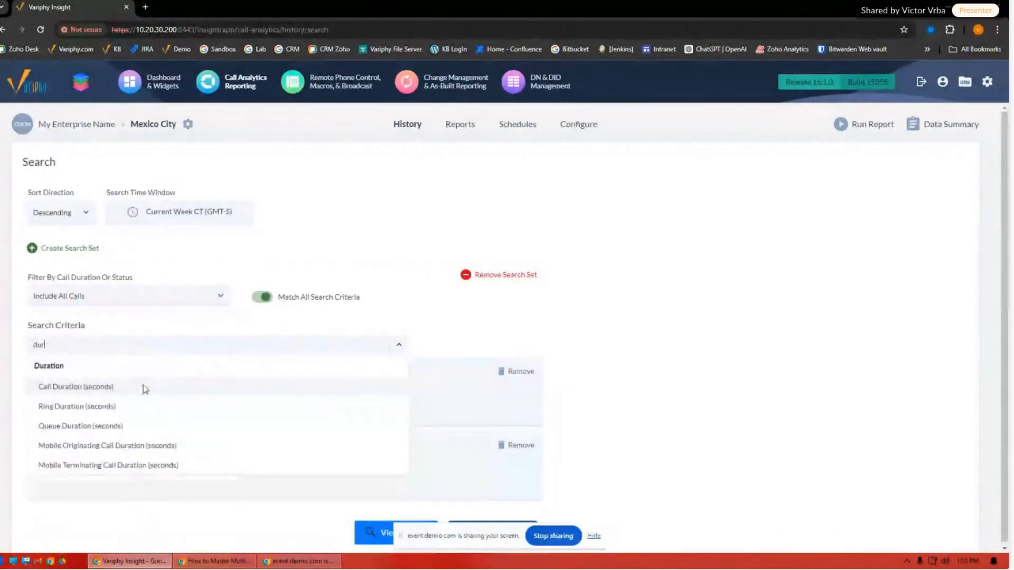
click(145, 389)
scroll(639, 388, down, 1)
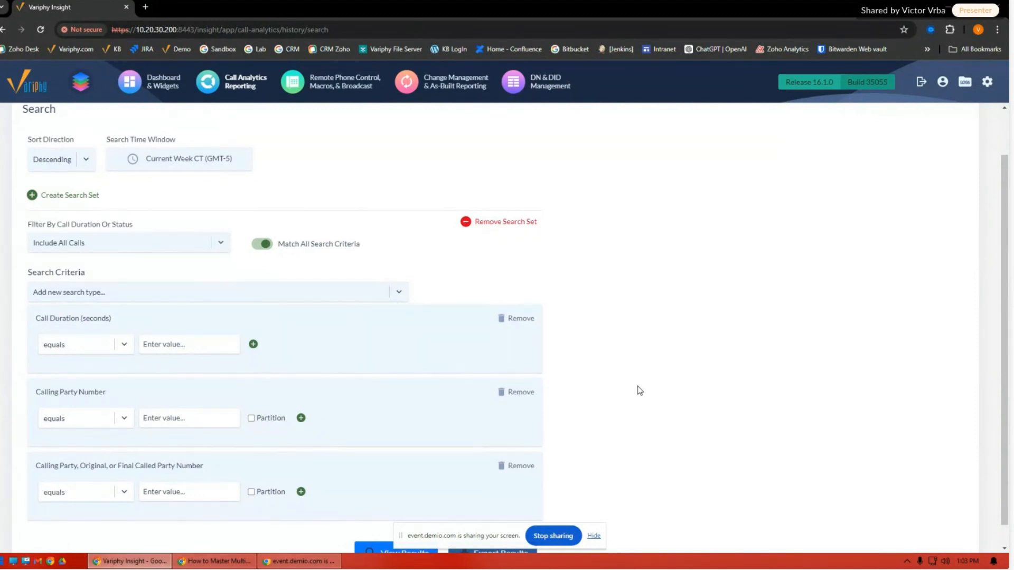
- Remove all criteria from the search set: Calling Party Number, Call Duration, and Calling Party, Original, or Final Called Party Number
click(527, 391)
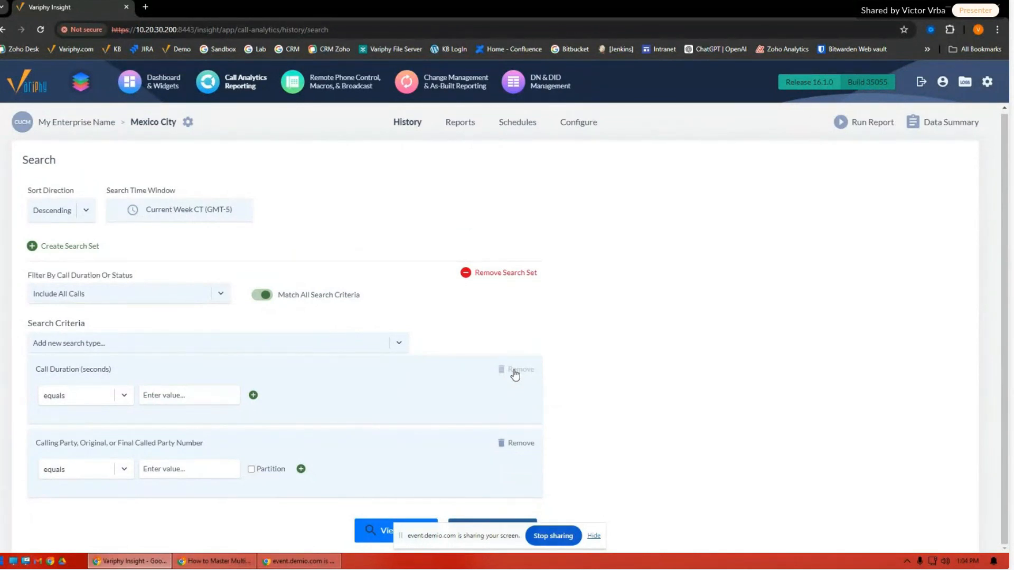
click(515, 372)
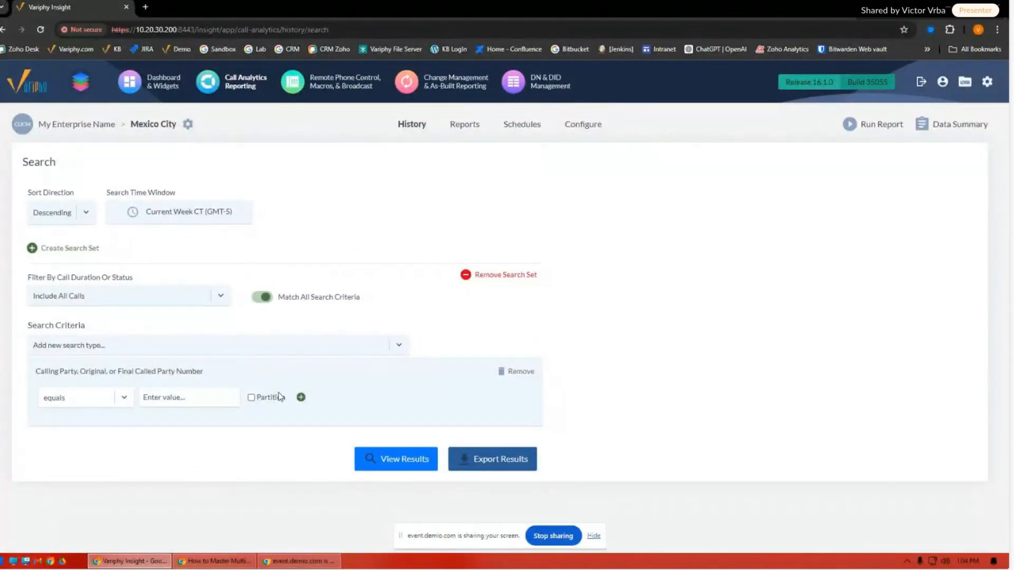
click(185, 398)
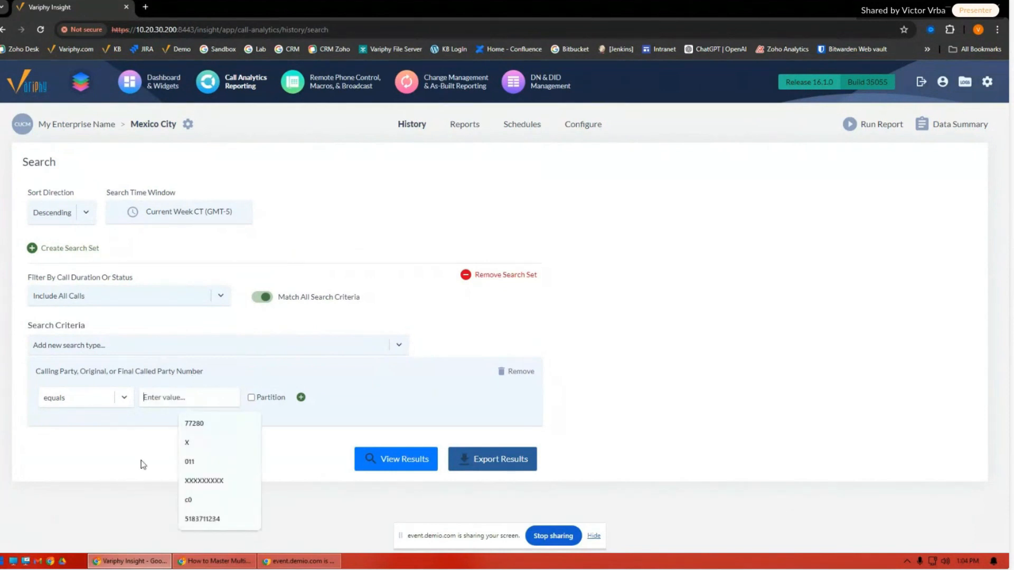
click(119, 458)
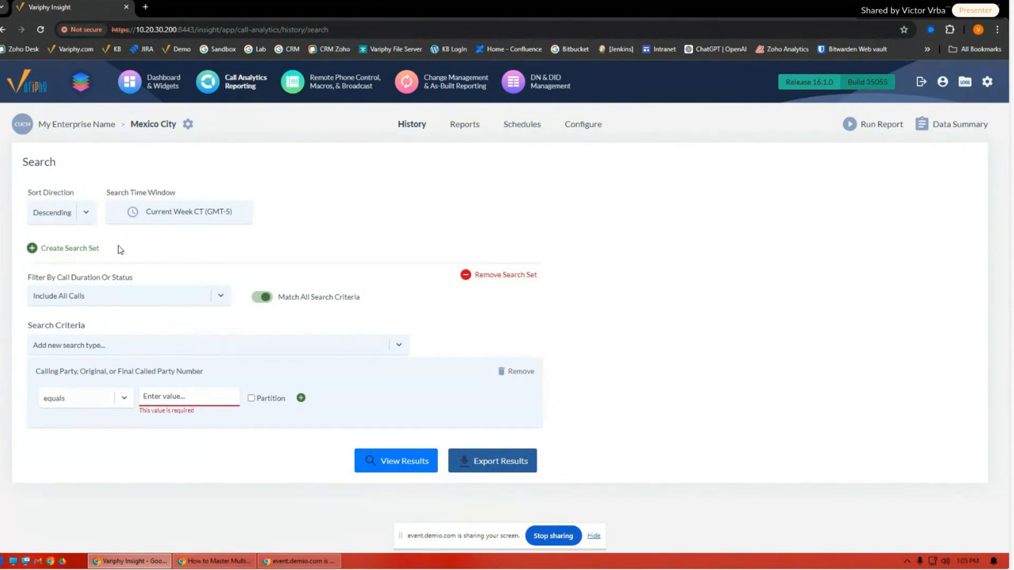
click(508, 376)
- Add an Original Called Party Number criterion to the emptied search set
click(271, 344)
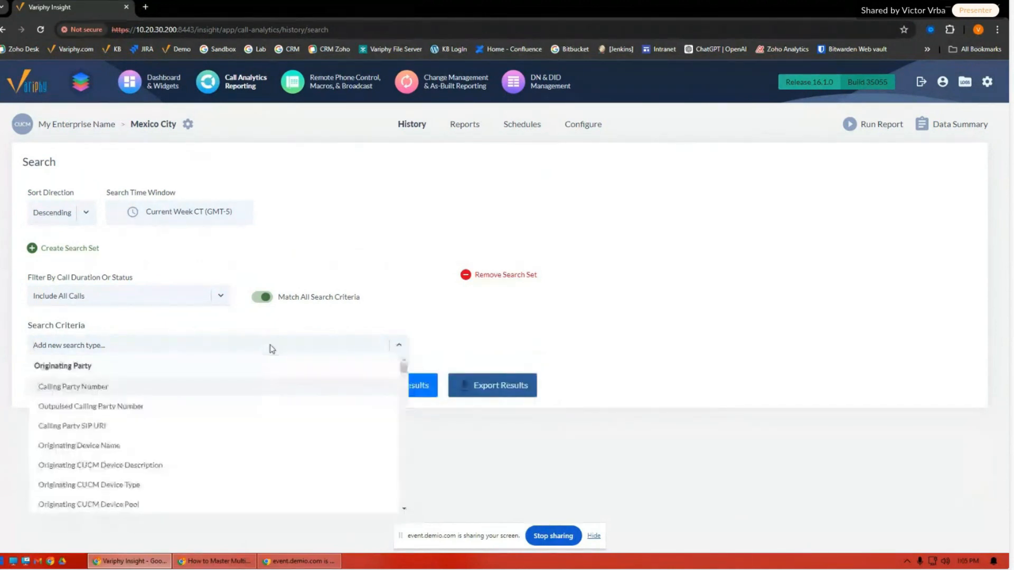
text(orig)
scroll(256, 431, down, 2)
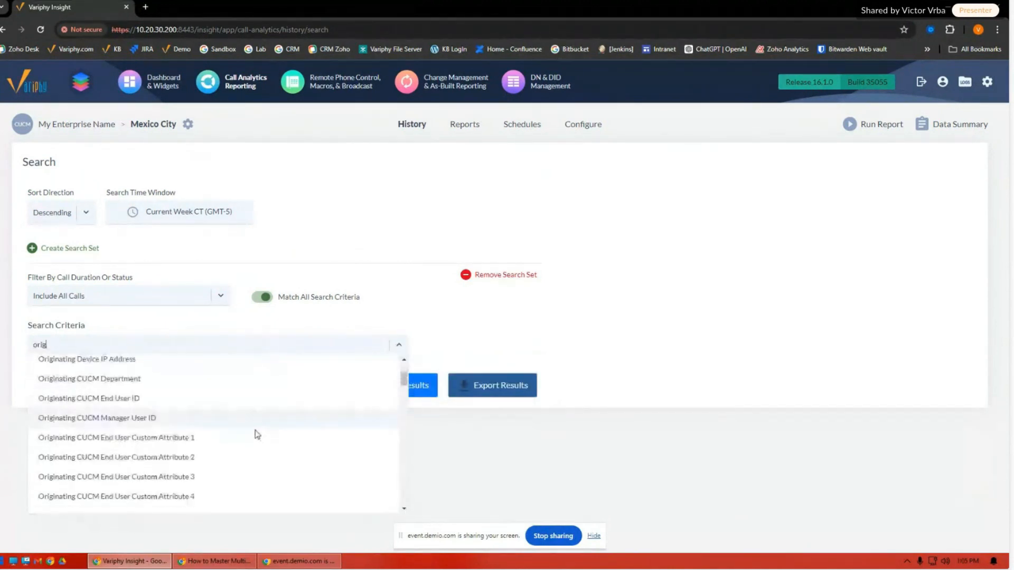
scroll(258, 434, up, 4)
click(165, 386)
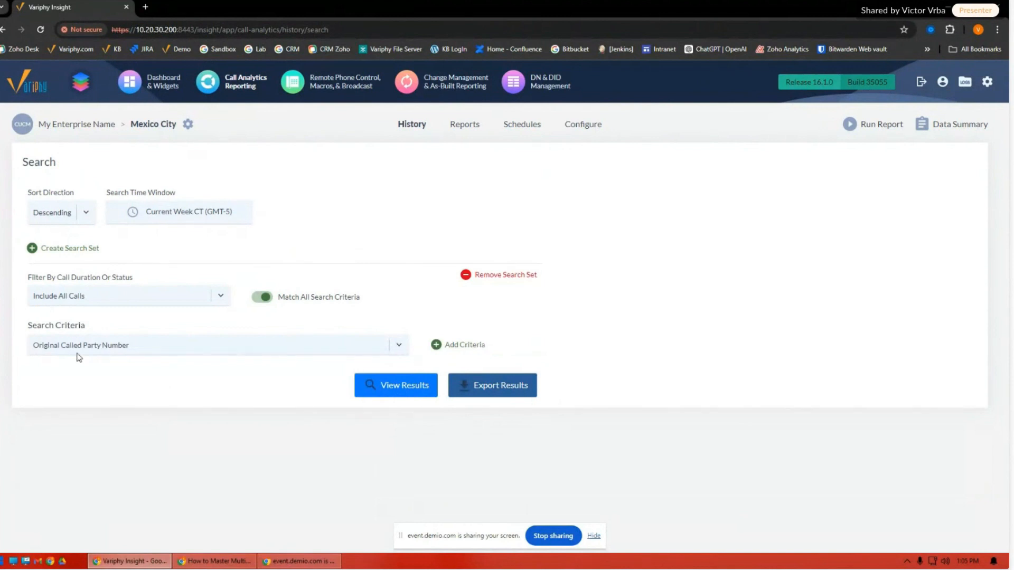
click(444, 346)
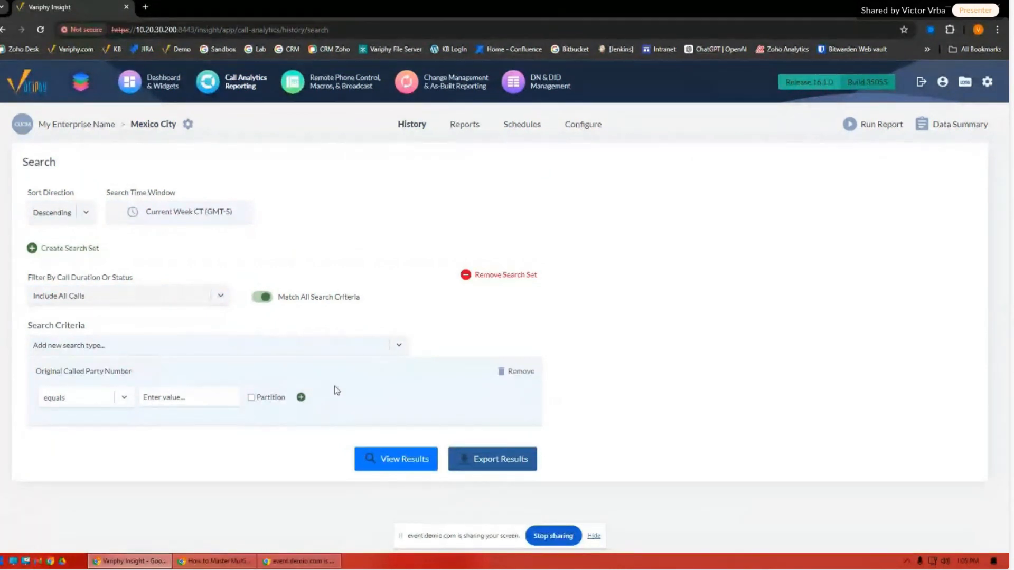
- Enter two internal called party extensions as separate equals values under Original Called Party Number
click(204, 398)
text(77280)
click(301, 399)
text(77325)
click(161, 467)
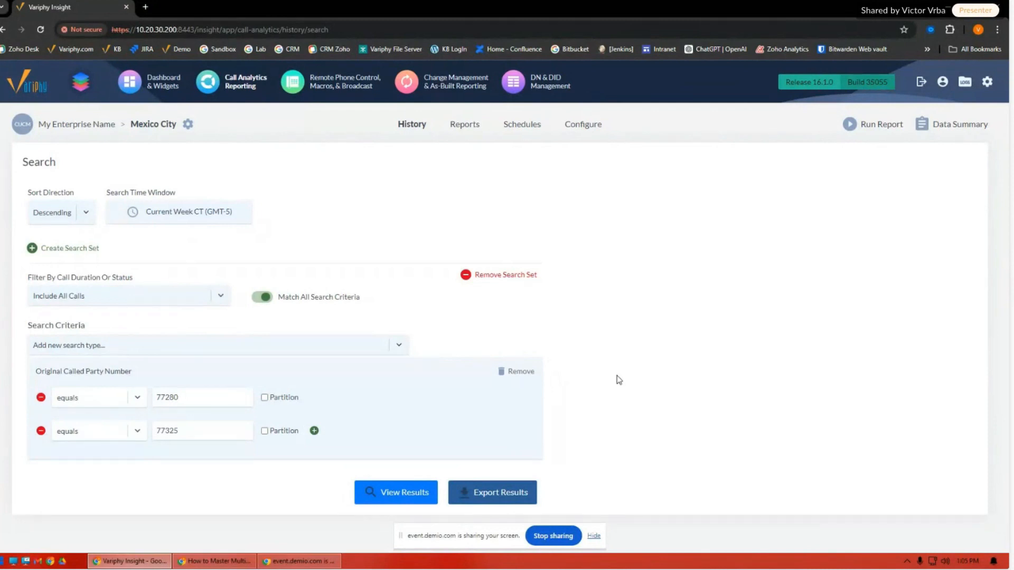
- Add a Computed Ring Time (seconds) criterion to the search set
click(313, 350)
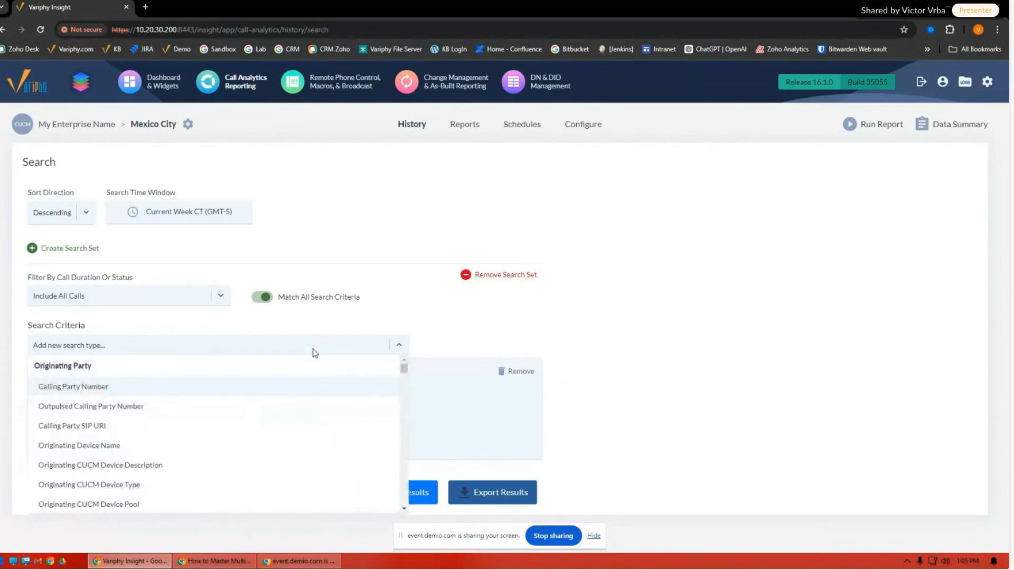
text(ring)
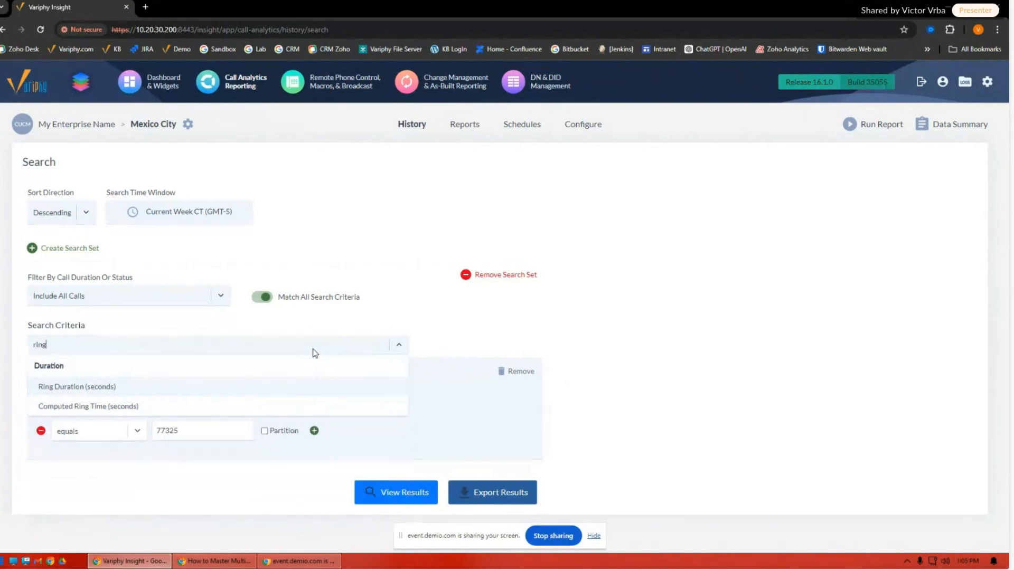
click(129, 406)
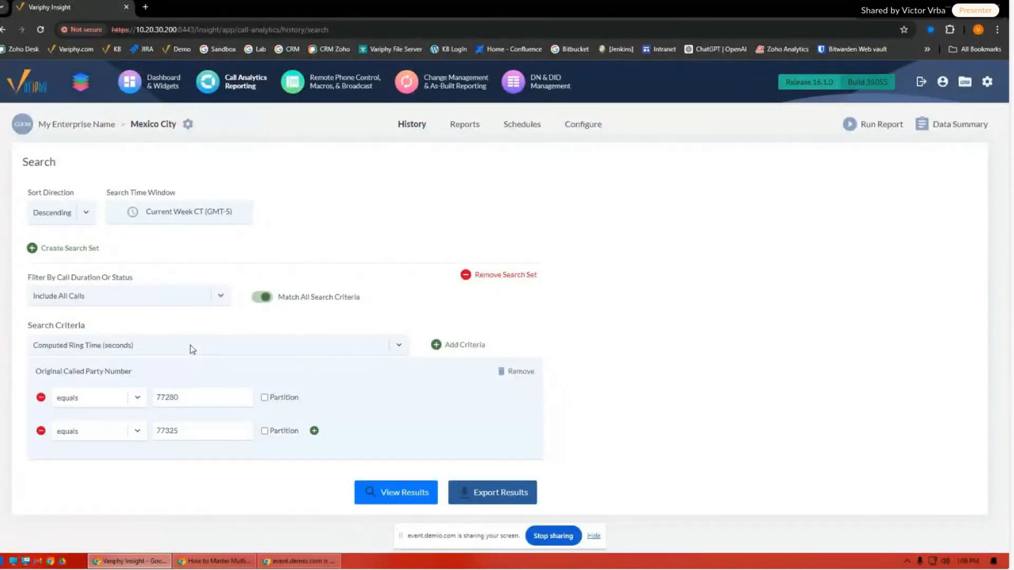
click(449, 345)
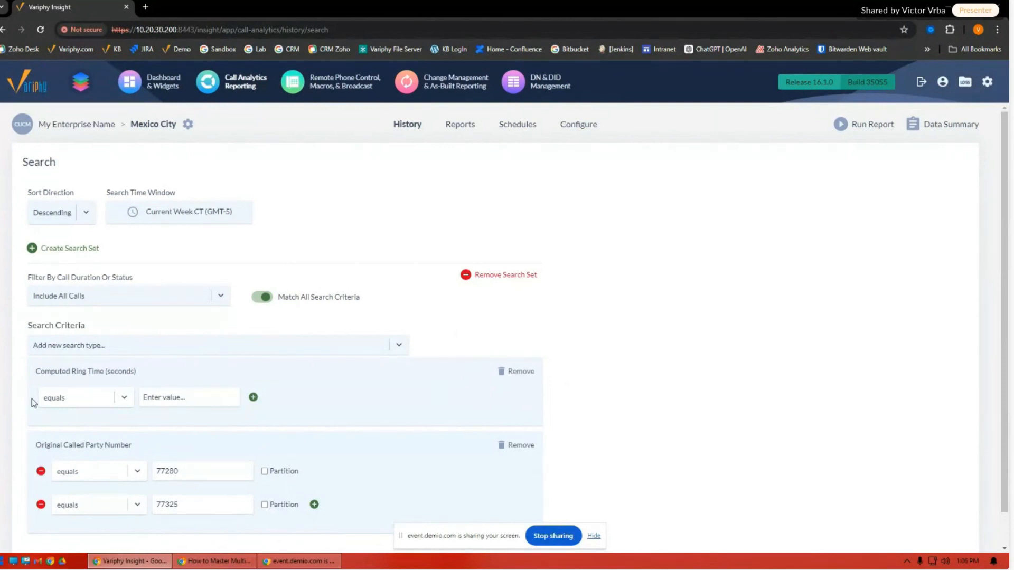
- Set the Computed Ring Time condition to less than or equal to 10 seconds
click(125, 403)
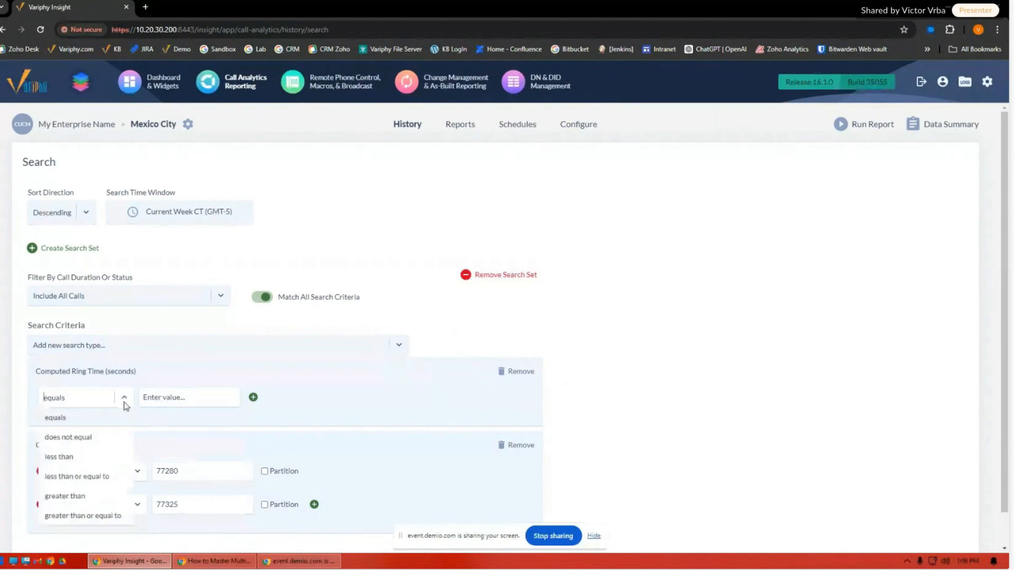
click(63, 456)
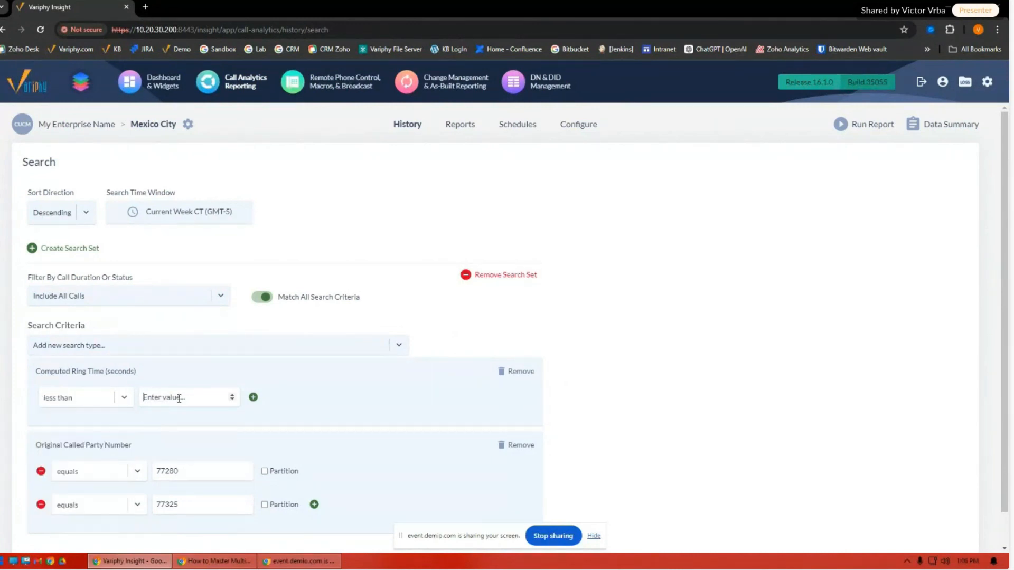
text(11)
click(71, 399)
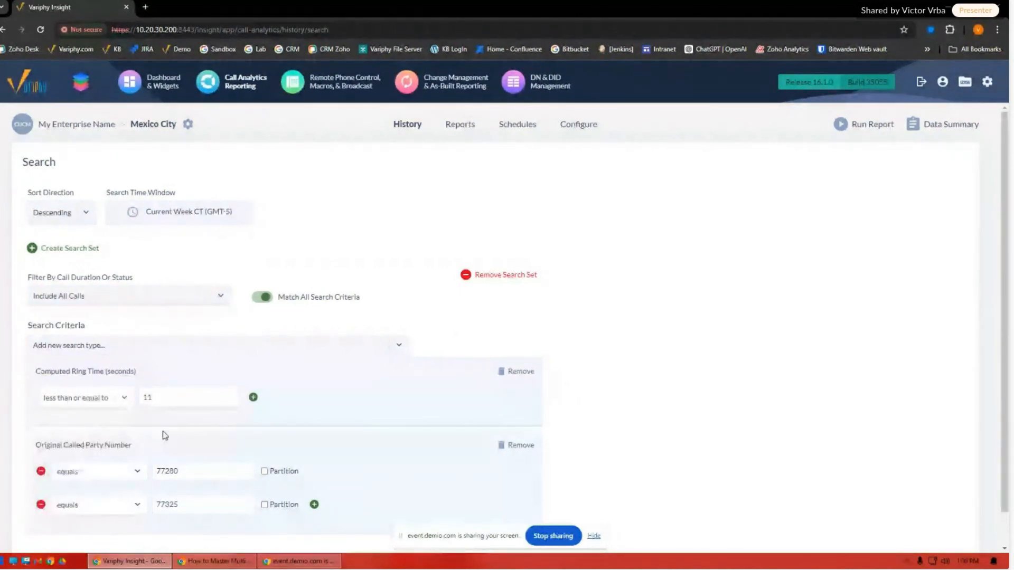
drag(158, 398, 141, 400)
text(10)
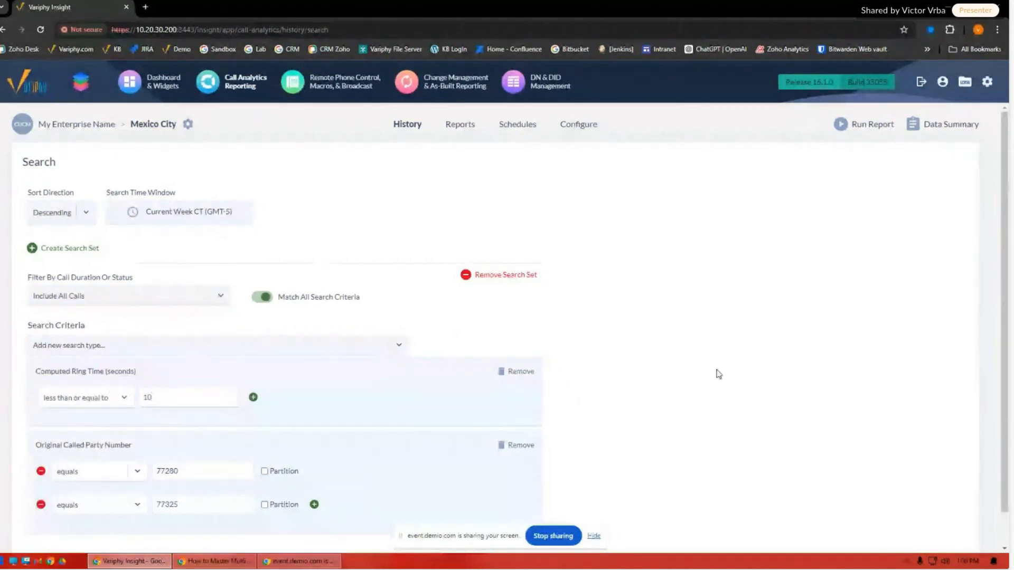
- Add a Call Scenario Types criterion that includes Abandoned Calls, Answered Calls and Voice Mail Calls
scroll(718, 374, down, 1)
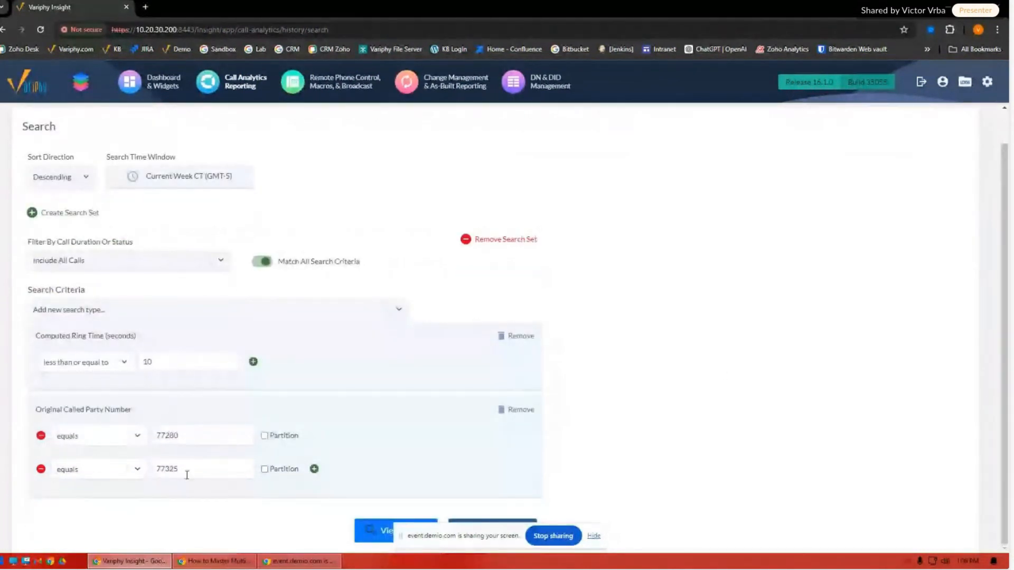
click(237, 317)
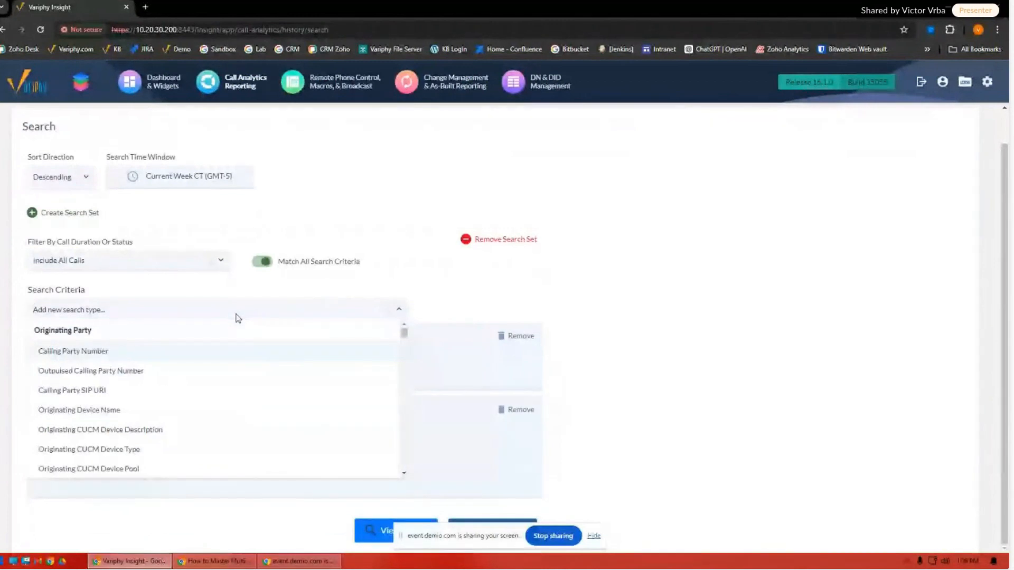
text(sce)
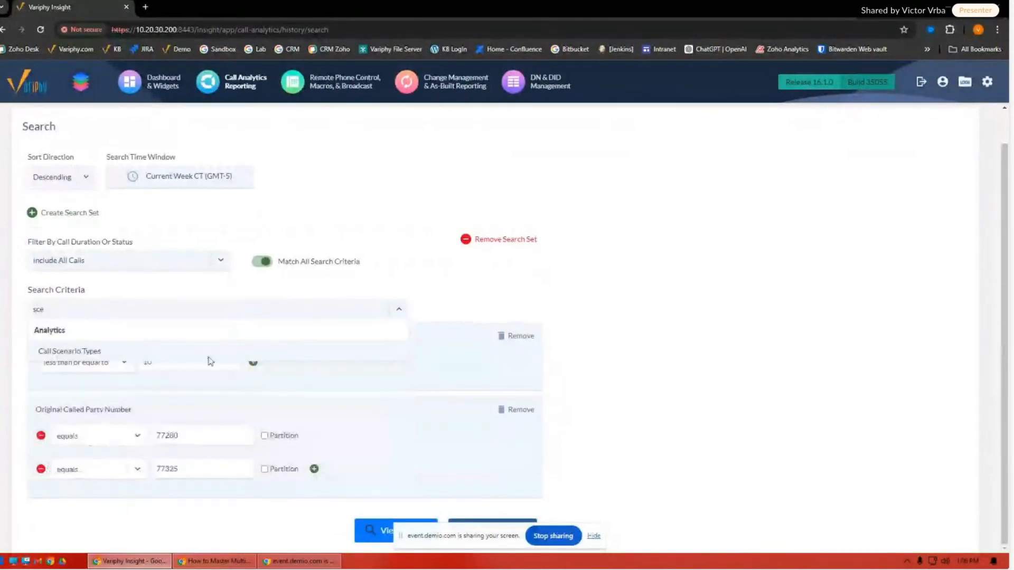
click(211, 355)
click(141, 360)
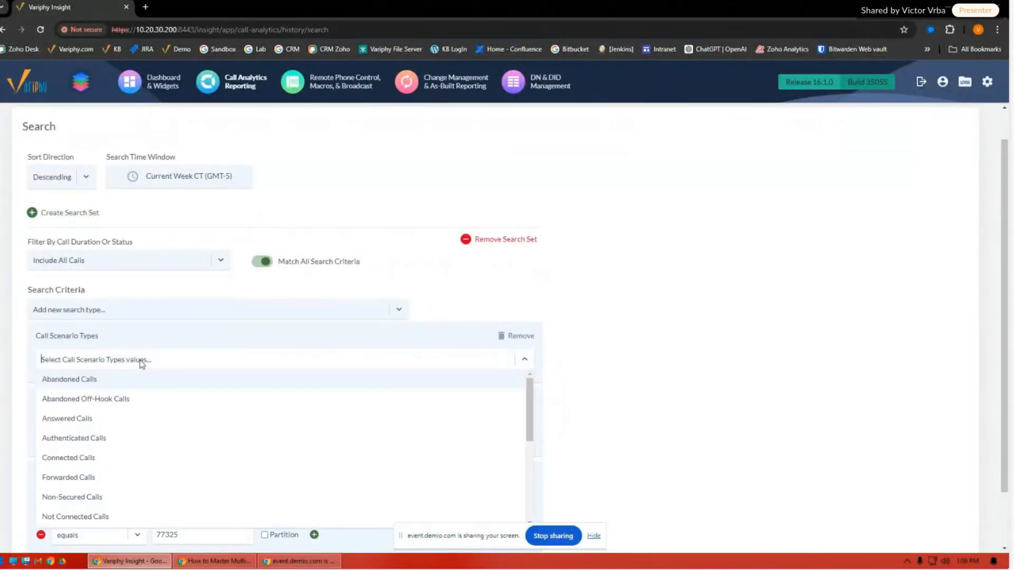
click(102, 379)
click(84, 398)
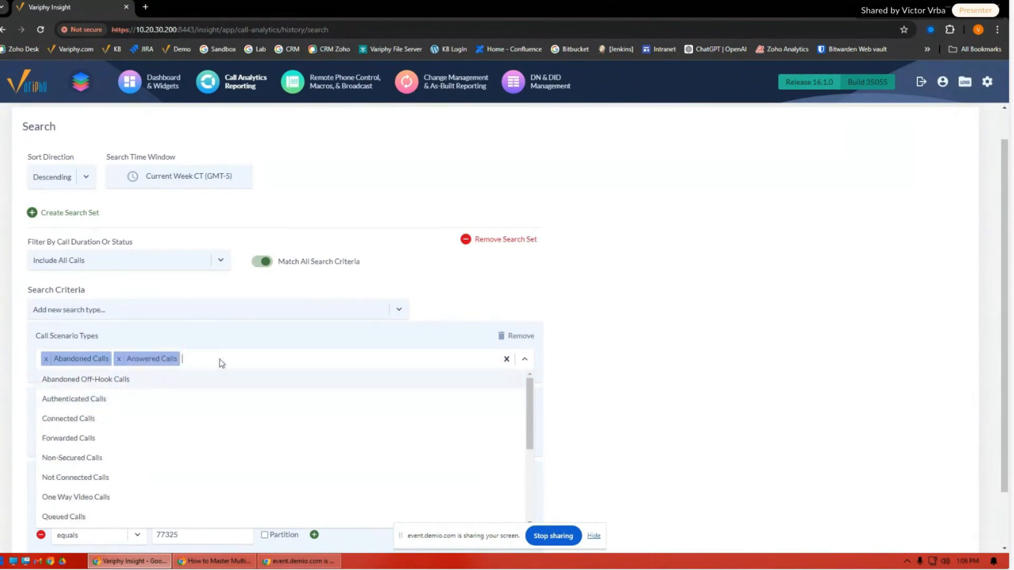
scroll(111, 464, down, 3)
scroll(103, 472, up, 1)
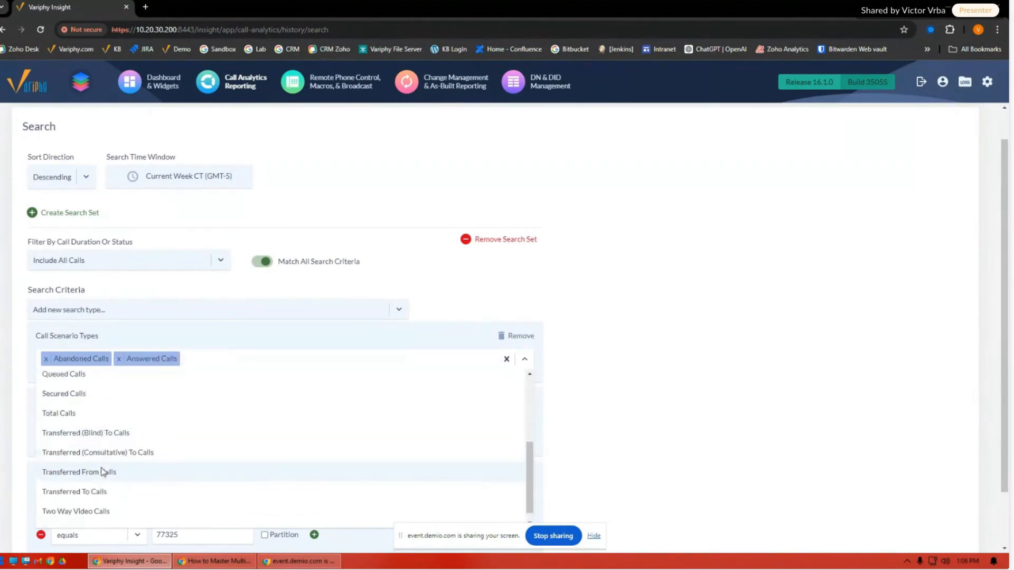
scroll(104, 455, down, 1)
click(88, 518)
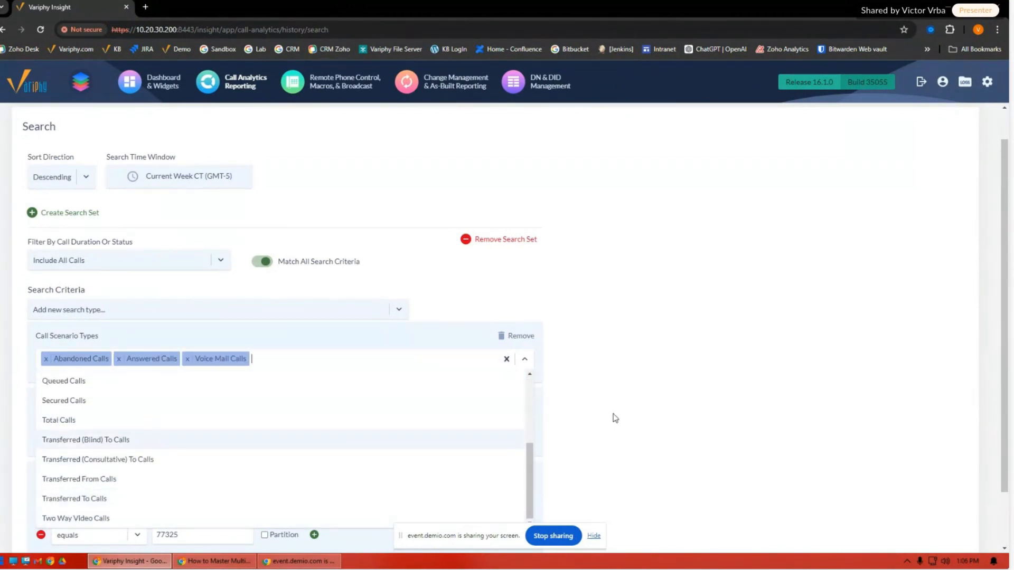
click(614, 418)
- Run the search and examine the called party and Computed Ring Time columns across the call records
scroll(663, 380, down, 2)
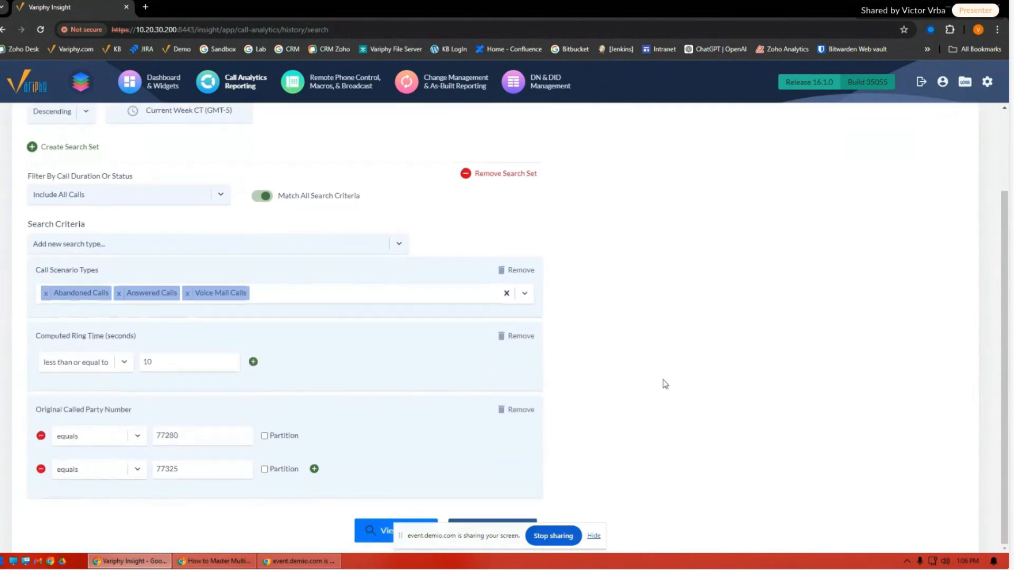
click(375, 532)
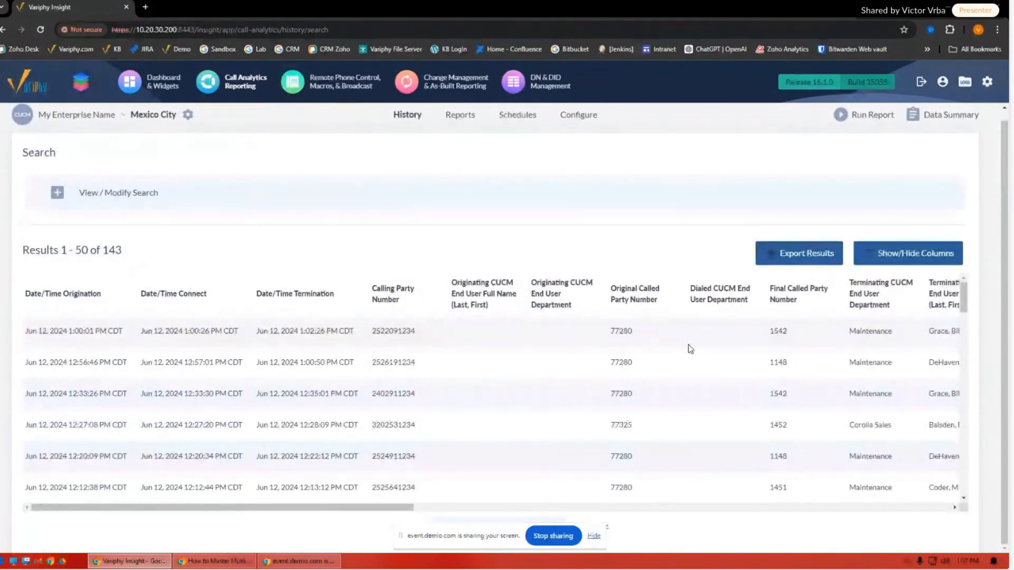
drag(378, 510, 588, 510)
scroll(587, 381, down, 3)
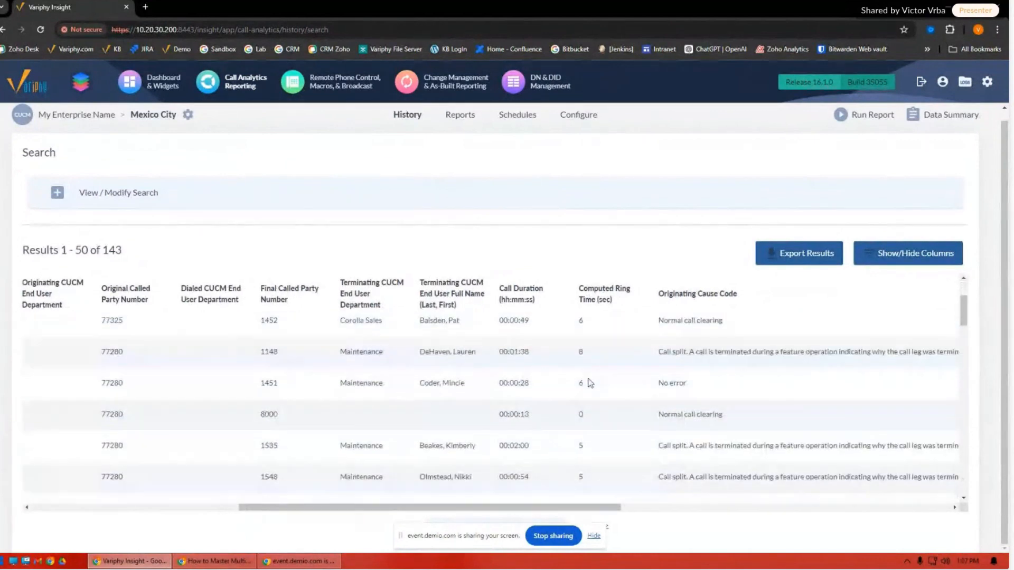
scroll(590, 388, down, 3)
scroll(591, 396, up, 5)
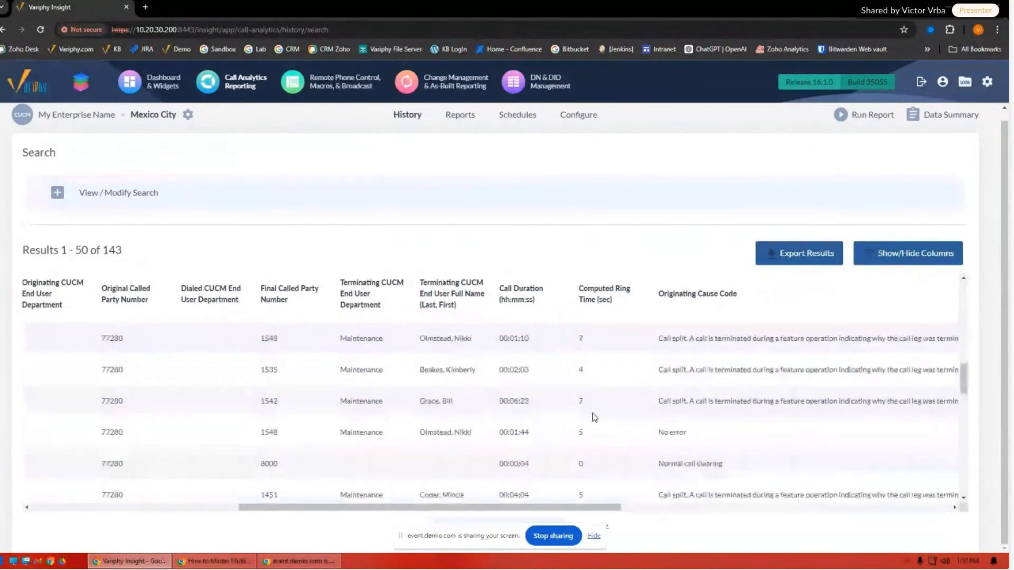
scroll(598, 428, up, 1)
drag(594, 507, 211, 484)
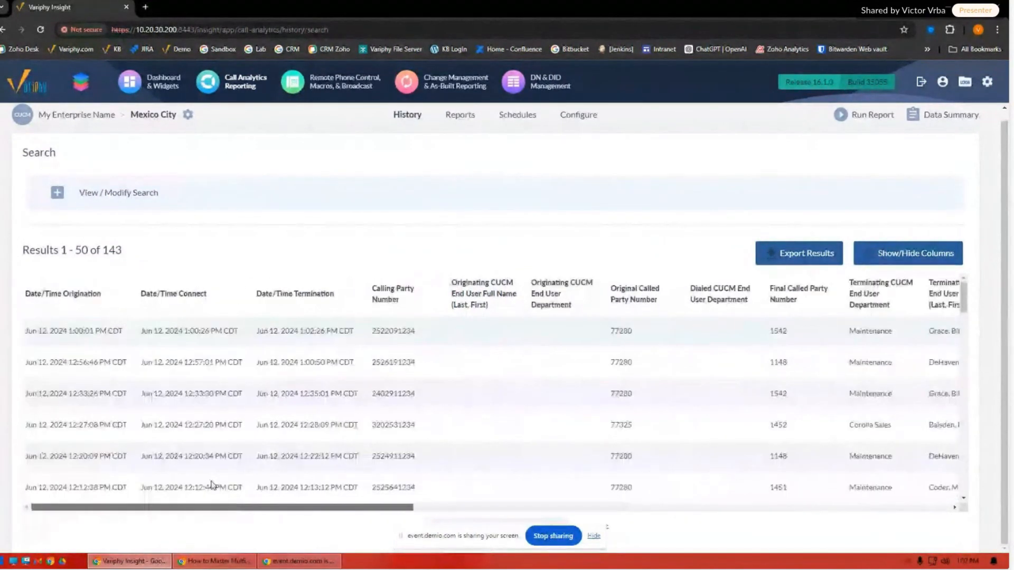
- Start exporting the results and add Total Average Computed Ring Duration to the search set summary data types, placed above Total Call Duration
click(799, 253)
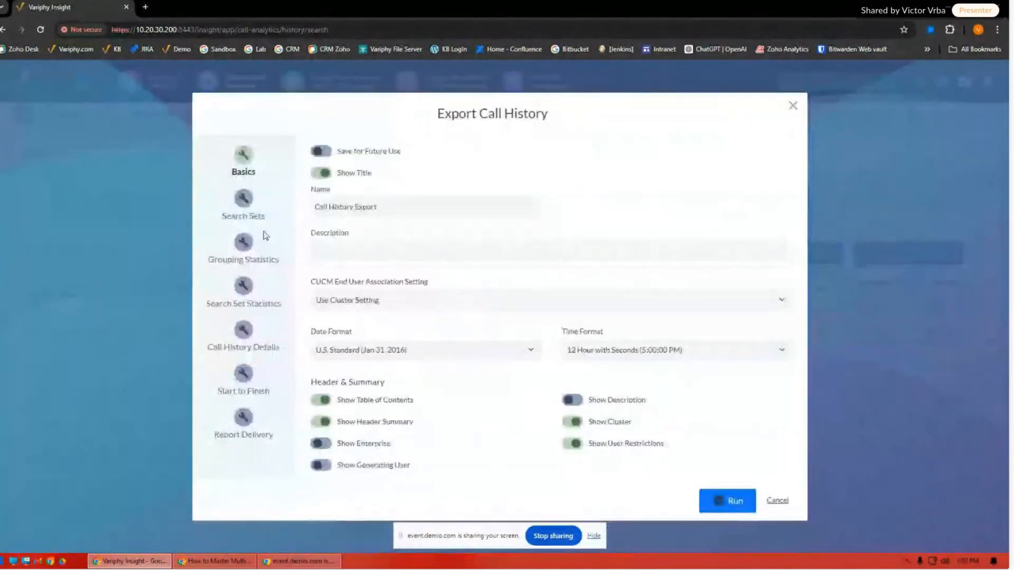
click(241, 335)
click(326, 138)
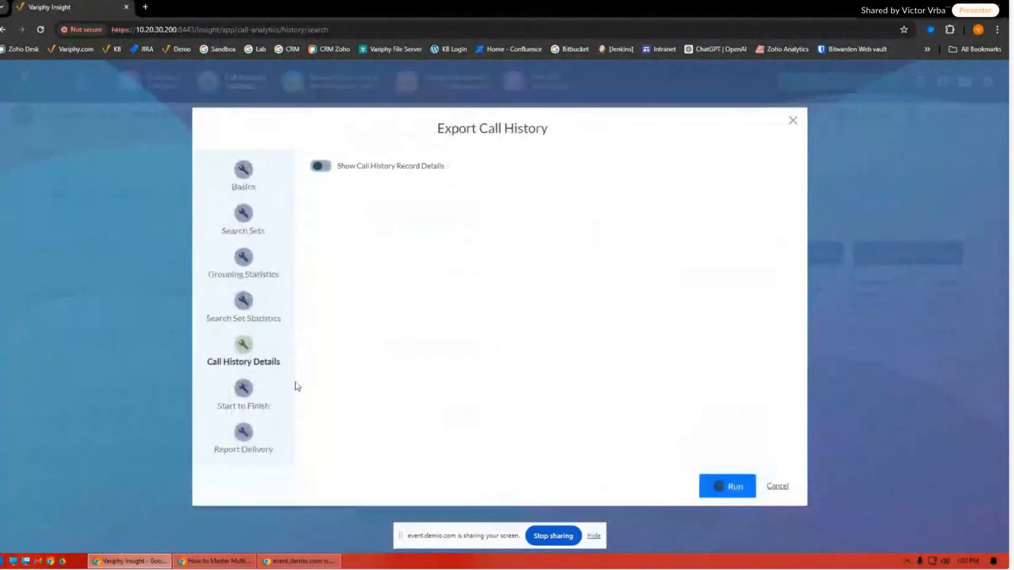
click(241, 397)
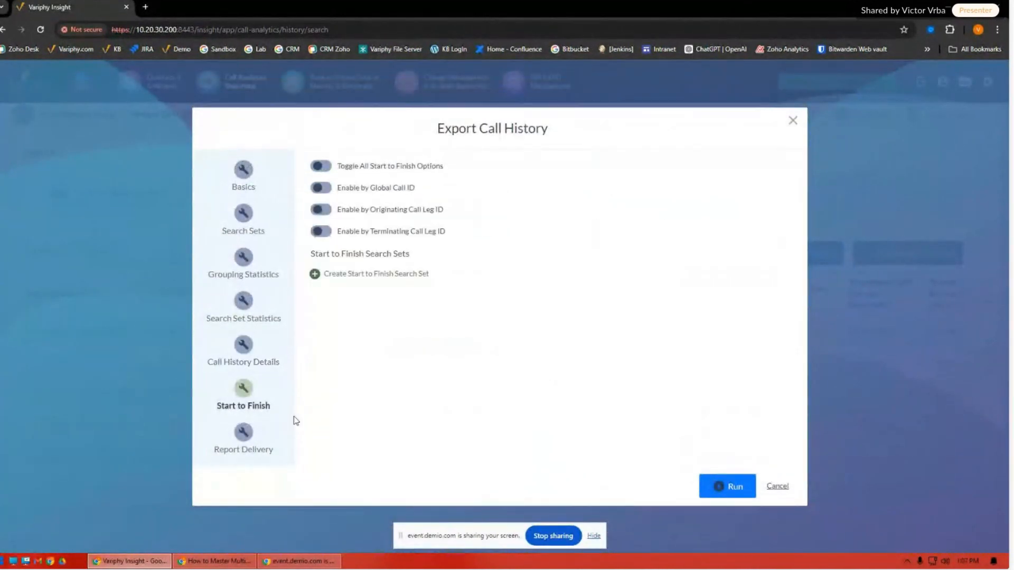
click(242, 305)
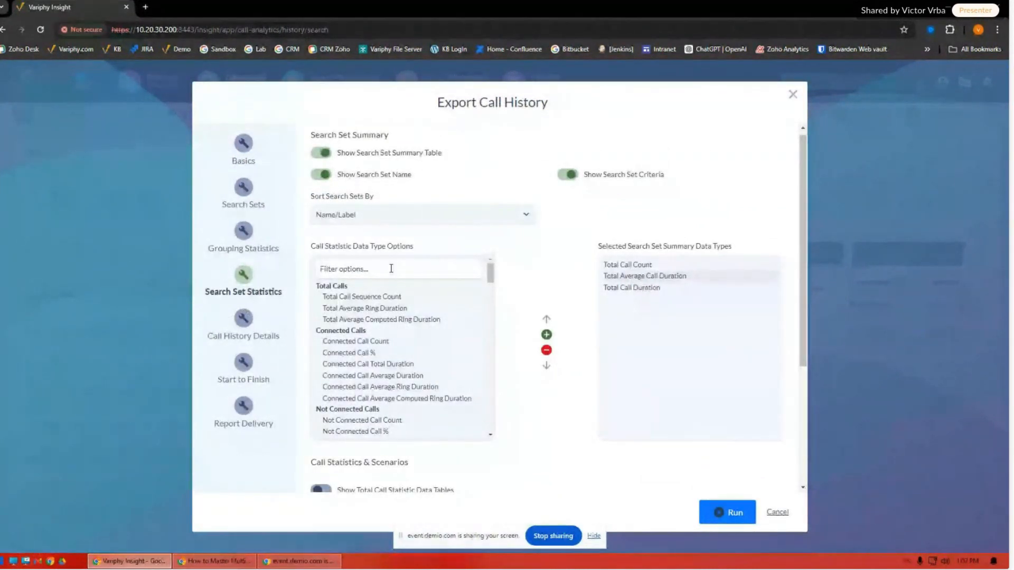
click(383, 320)
click(546, 334)
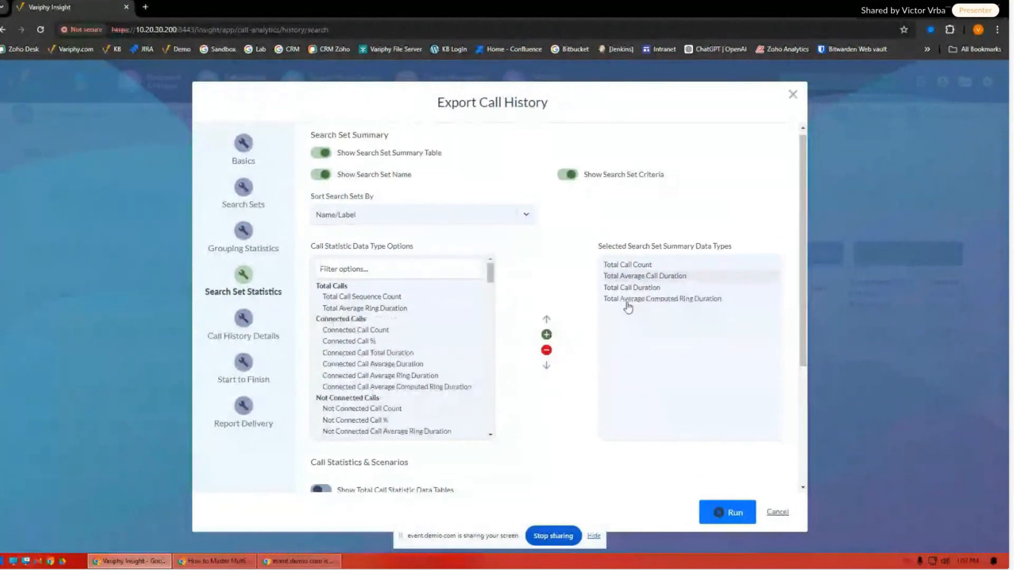
click(626, 298)
click(545, 319)
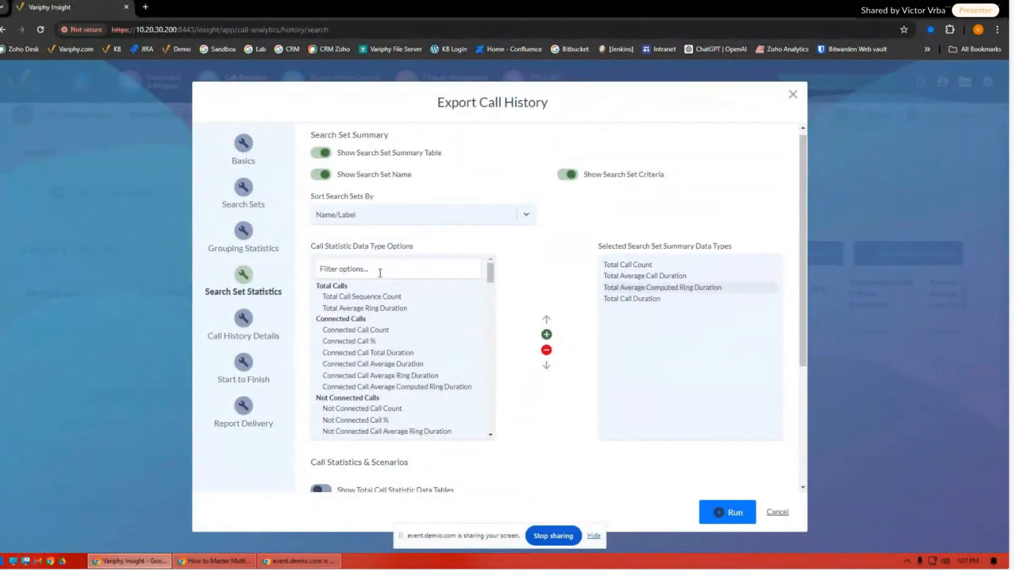
- Add Answered Call Count, Abandoned Call Count and Voice Mail Call Count to the search set summary data types, in that order
scroll(380, 272, down, 5)
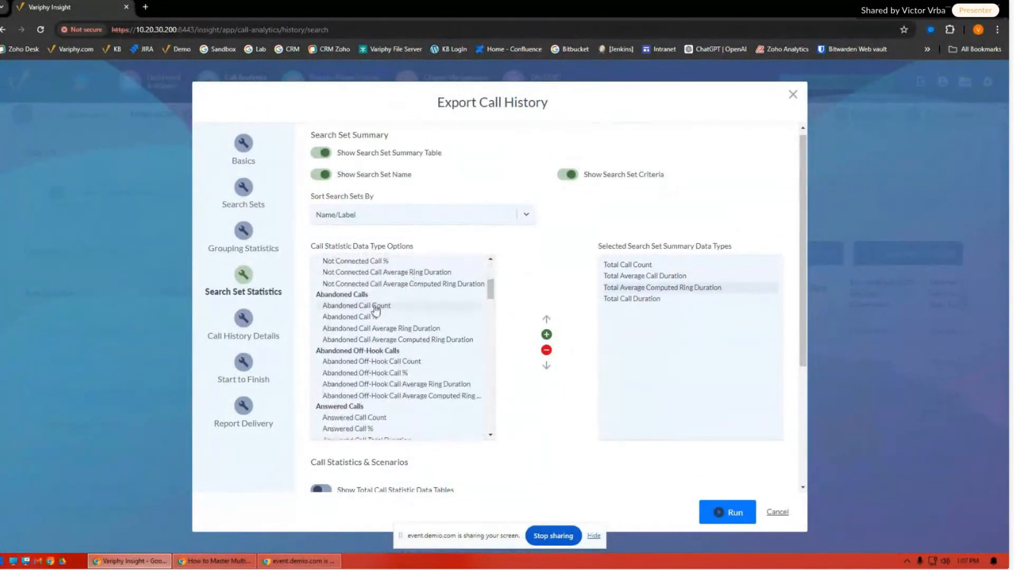
scroll(383, 332, down, 1)
scroll(391, 363, down, 2)
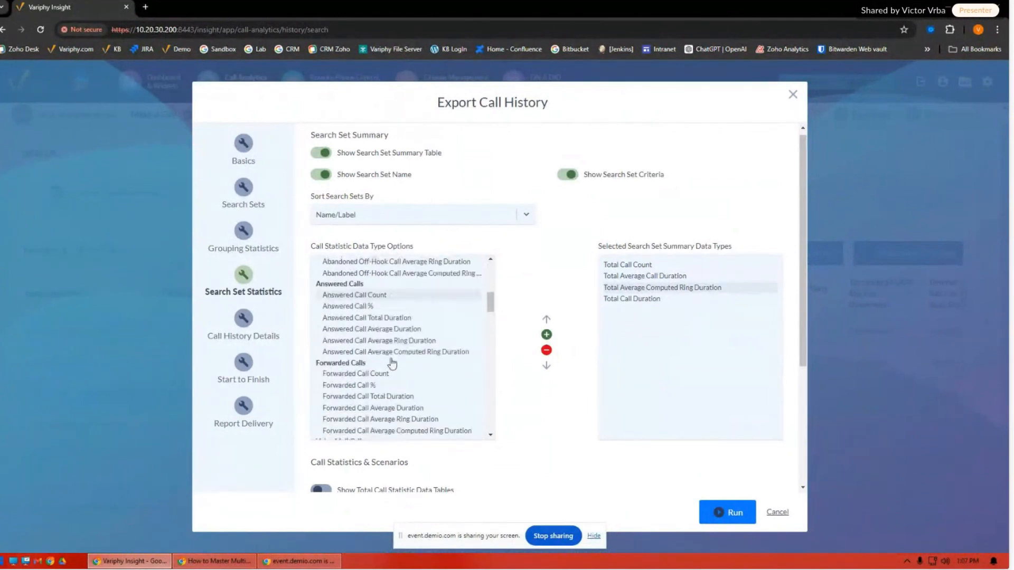
scroll(391, 363, down, 3)
click(369, 364)
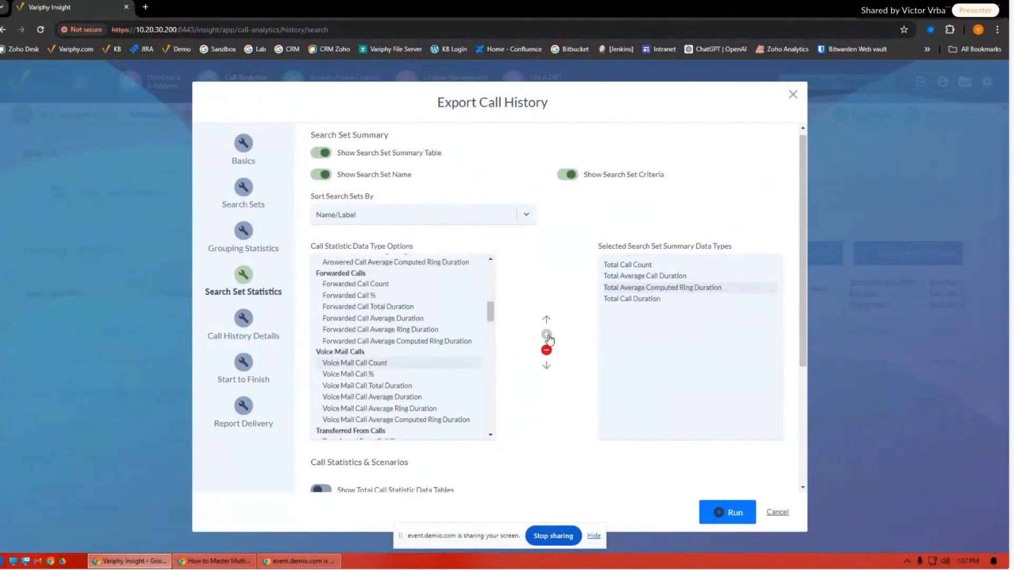
click(547, 335)
click(626, 321)
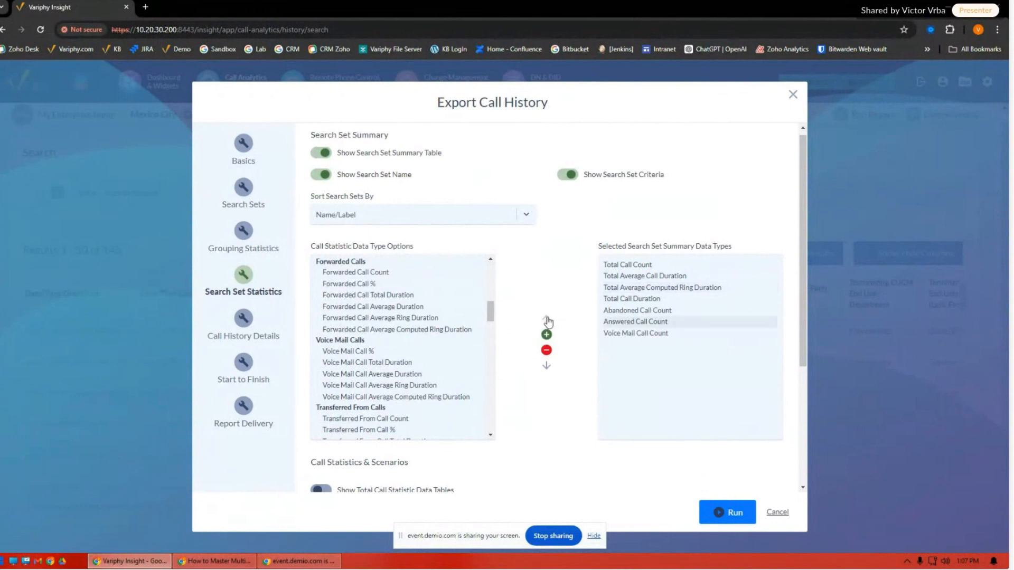
click(546, 320)
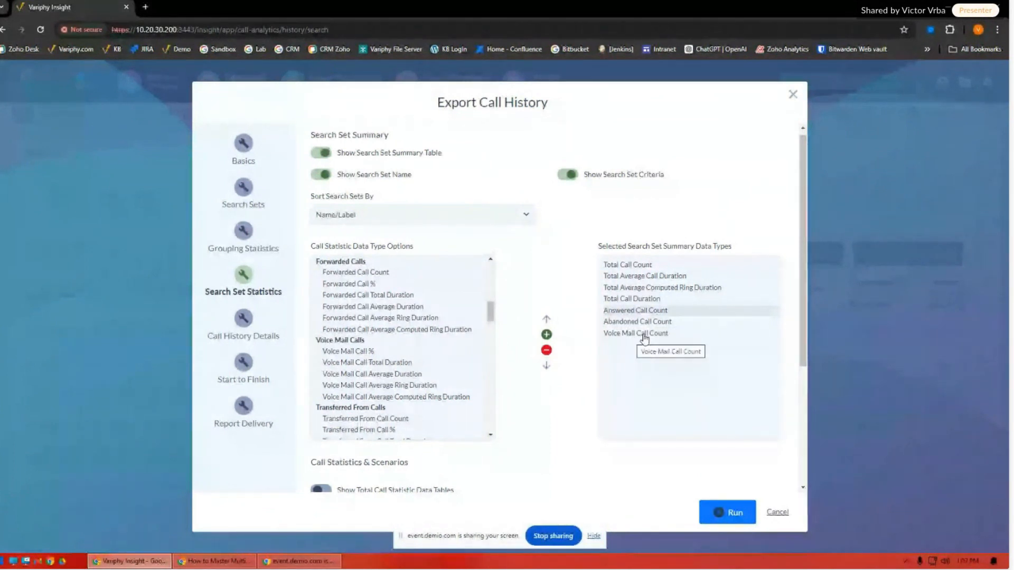
- Run the call history export as an HTML download and open the downloaded report
scroll(615, 333, down, 1)
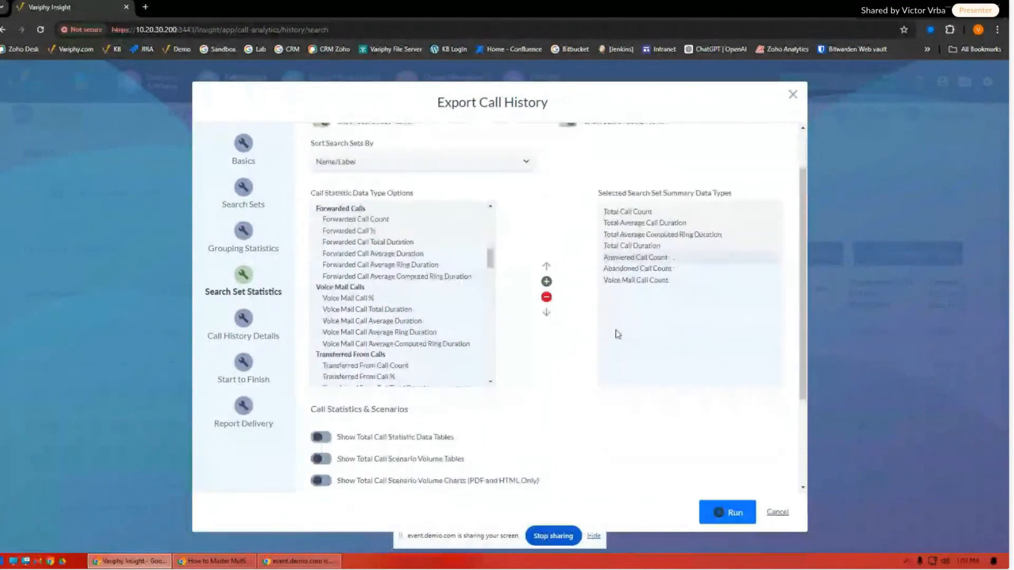
click(248, 420)
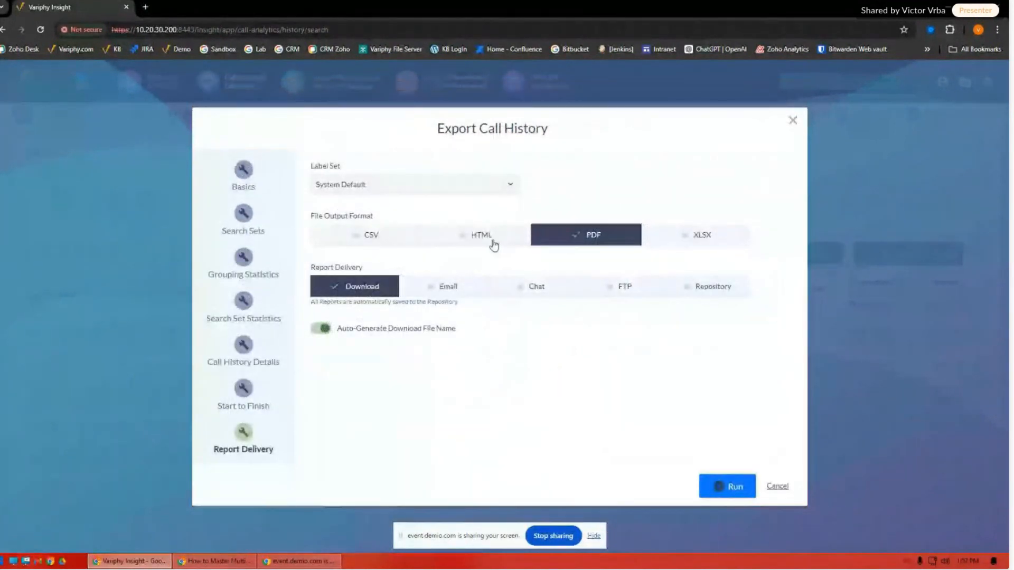
click(727, 487)
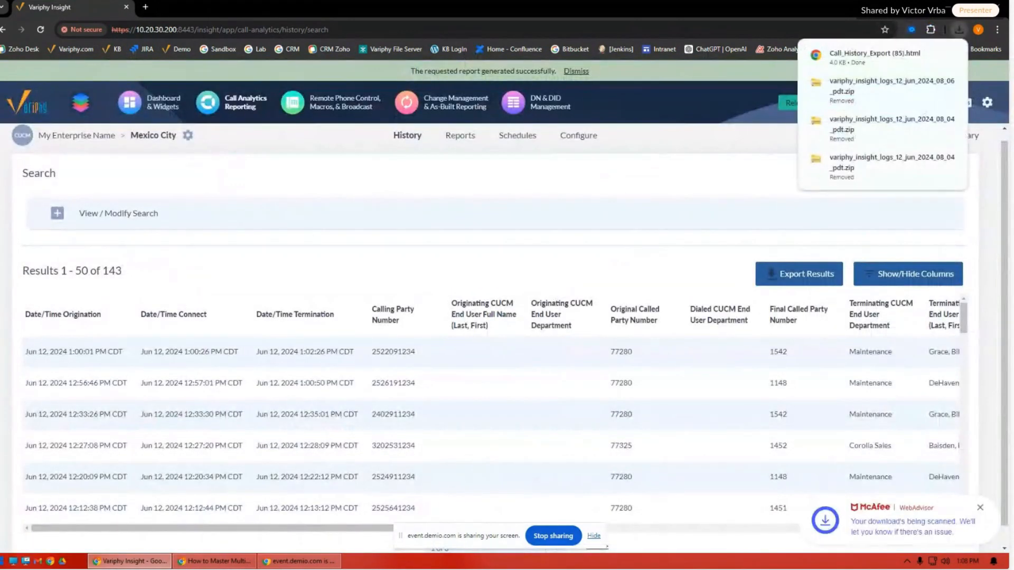
click(876, 54)
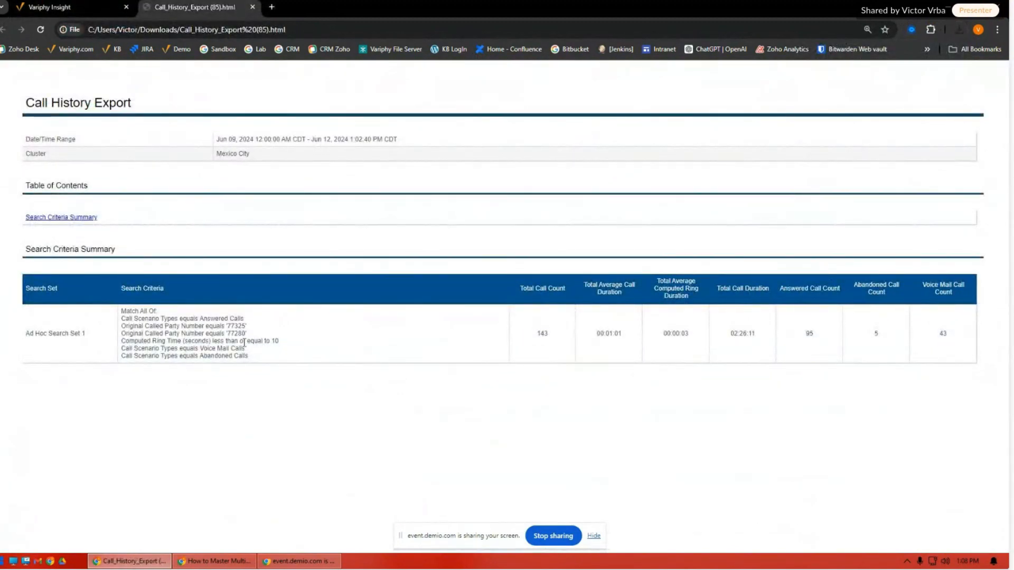
- Examine the search set name, call counts and duration figures in the exported Search Criteria Summary table
drag(87, 337, 3, 336)
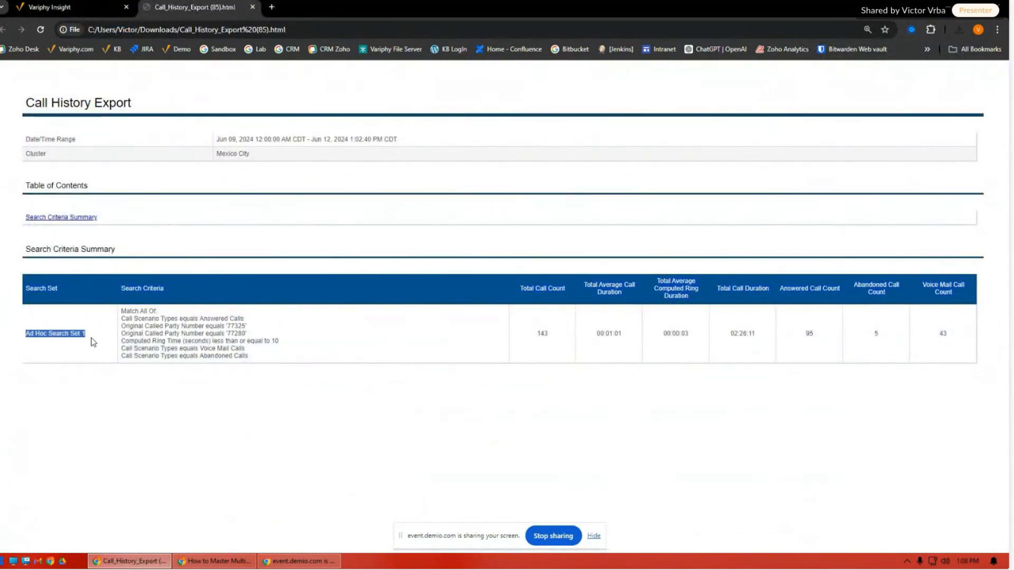
click(90, 335)
drag(89, 336, 32, 335)
drag(557, 344, 523, 342)
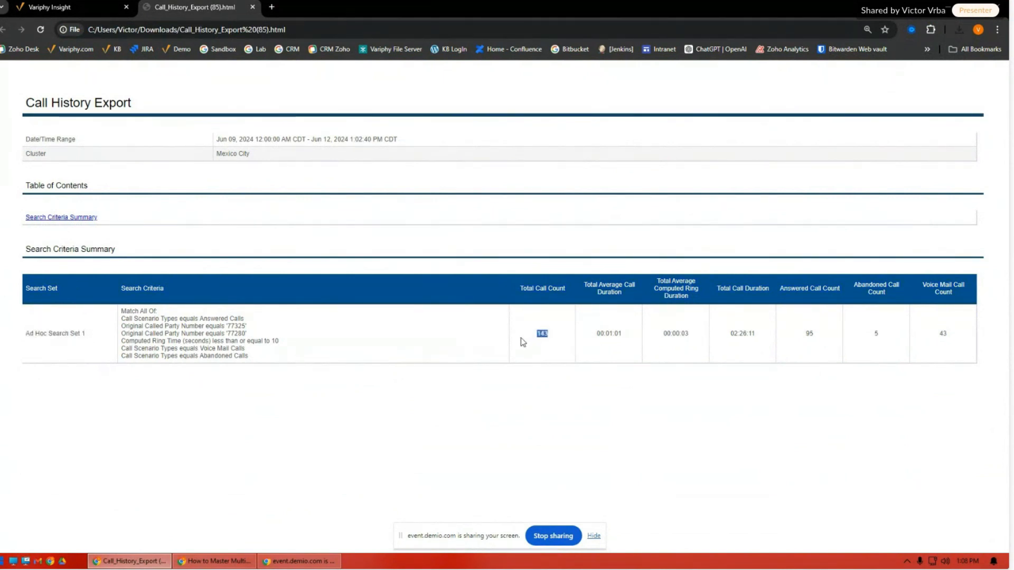
drag(761, 334, 722, 336)
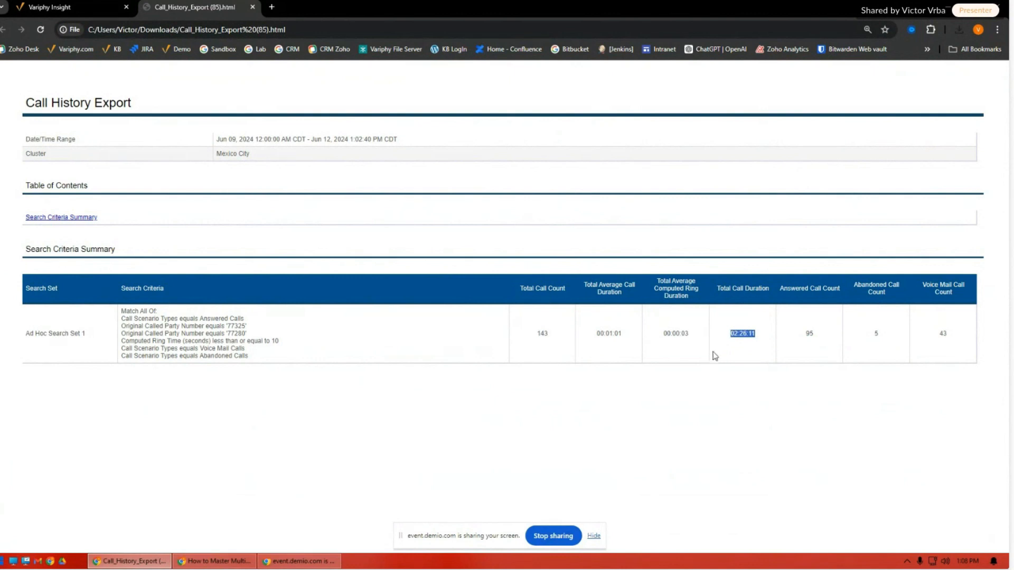
drag(827, 337, 796, 343)
drag(698, 341, 666, 335)
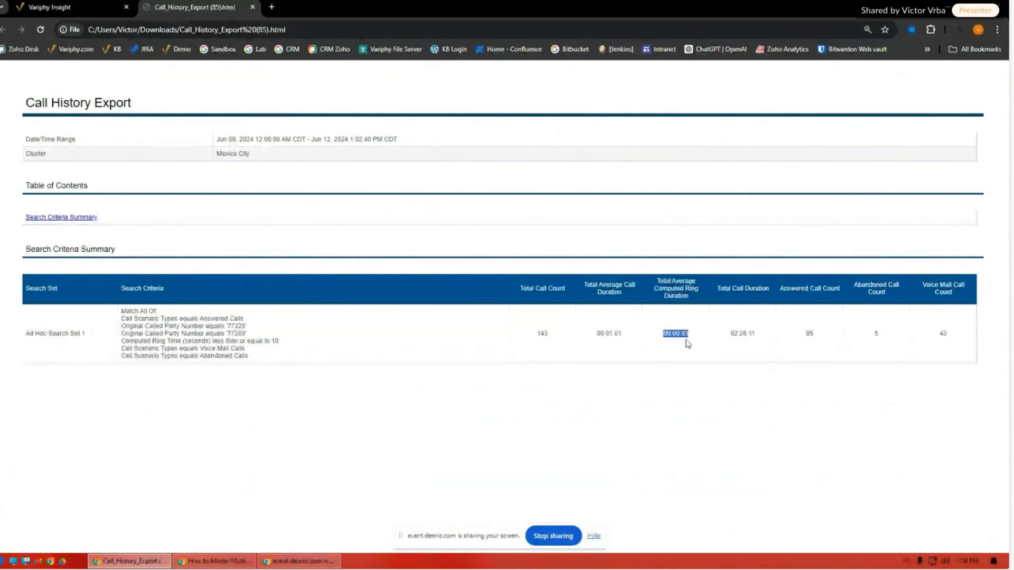
drag(892, 331, 876, 350)
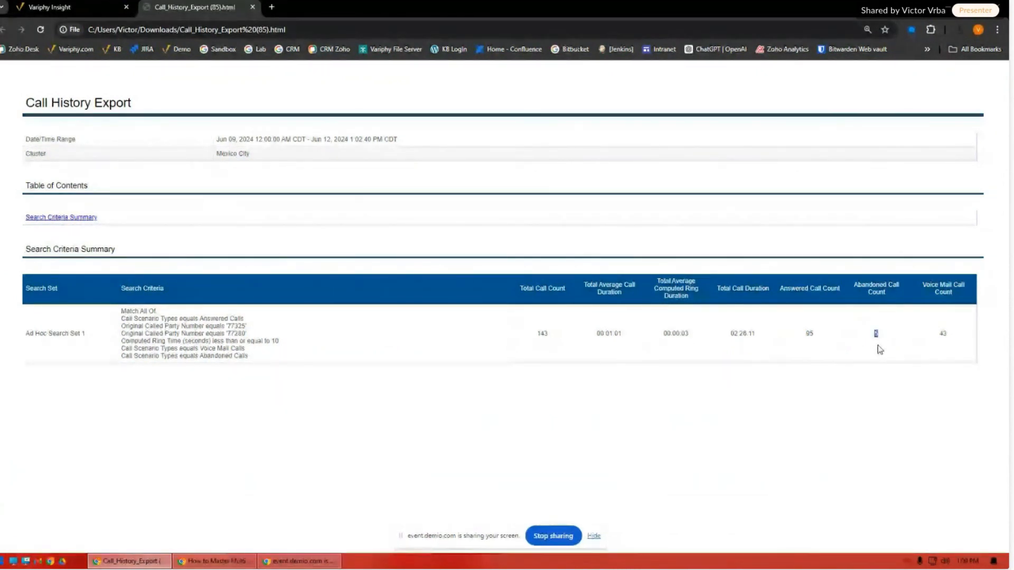
drag(959, 338, 928, 342)
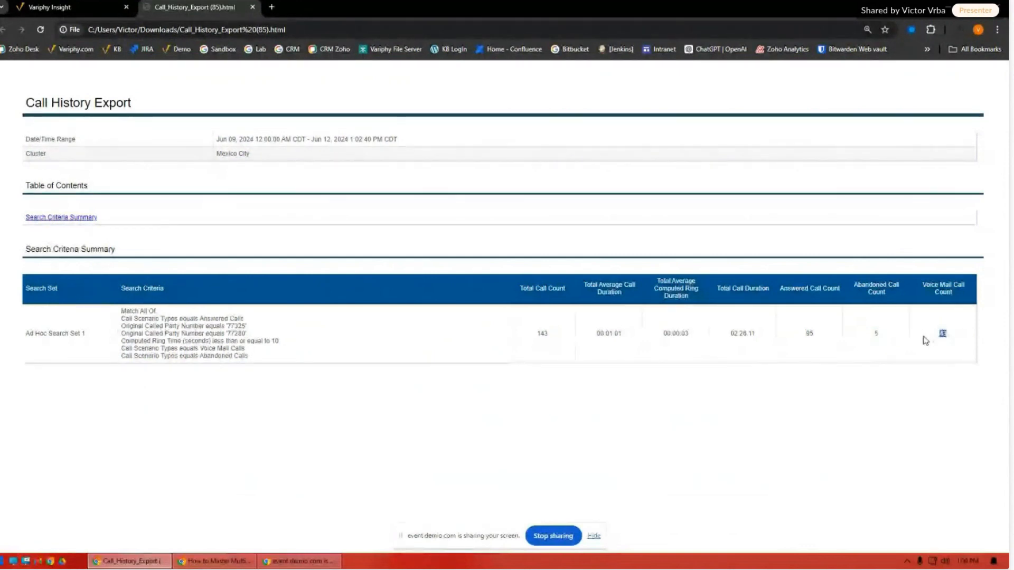
click(809, 336)
double_click(809, 336)
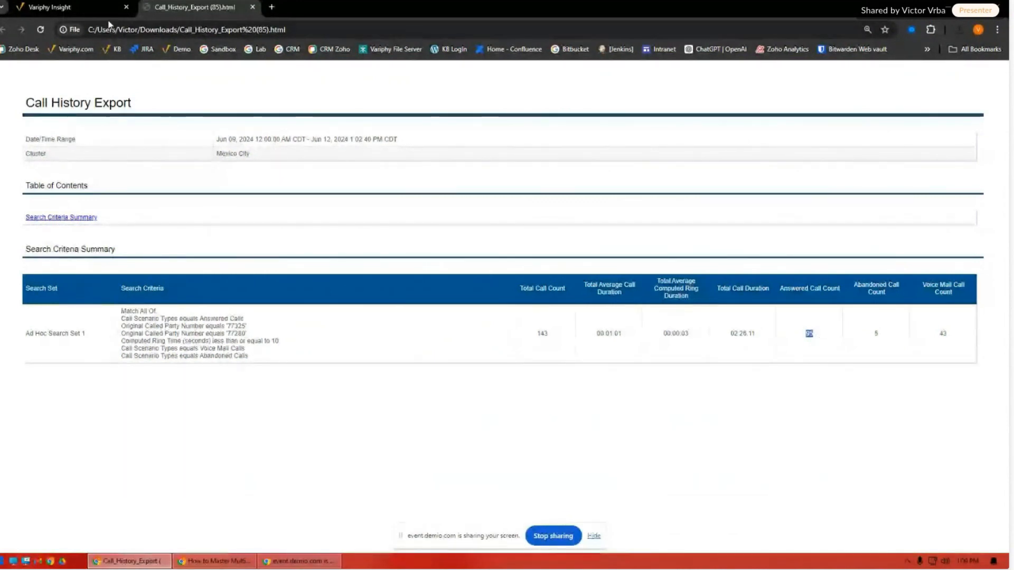
- Return to the call history search in Variphy Insight and create a second search set
click(91, 9)
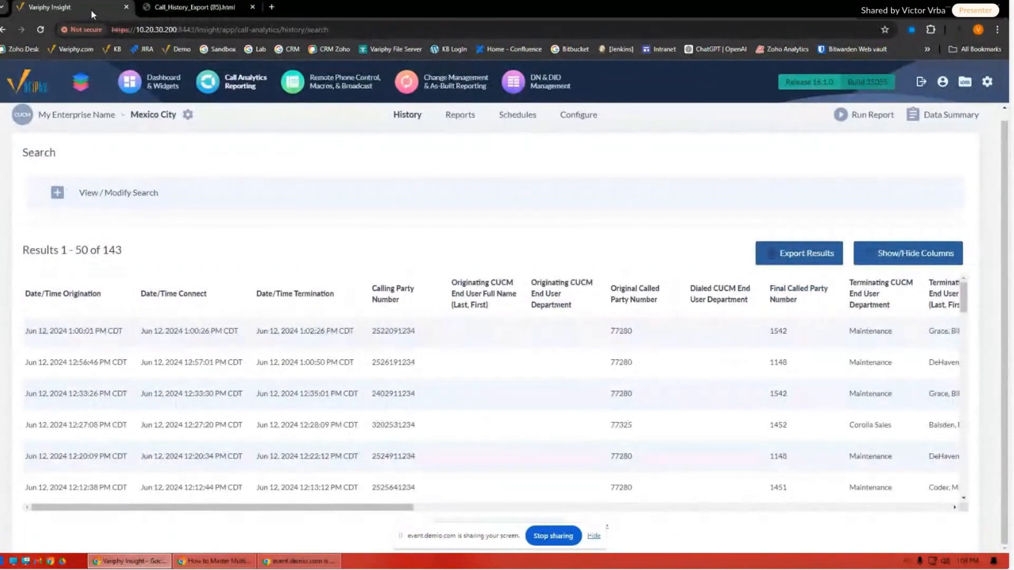
click(57, 192)
scroll(265, 431, down, 2)
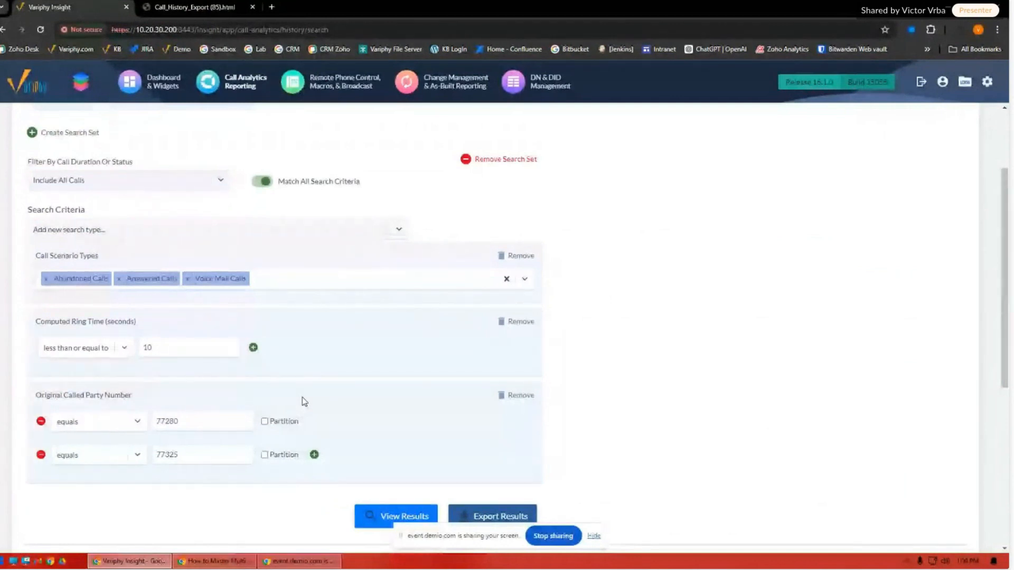
scroll(100, 141, up, 1)
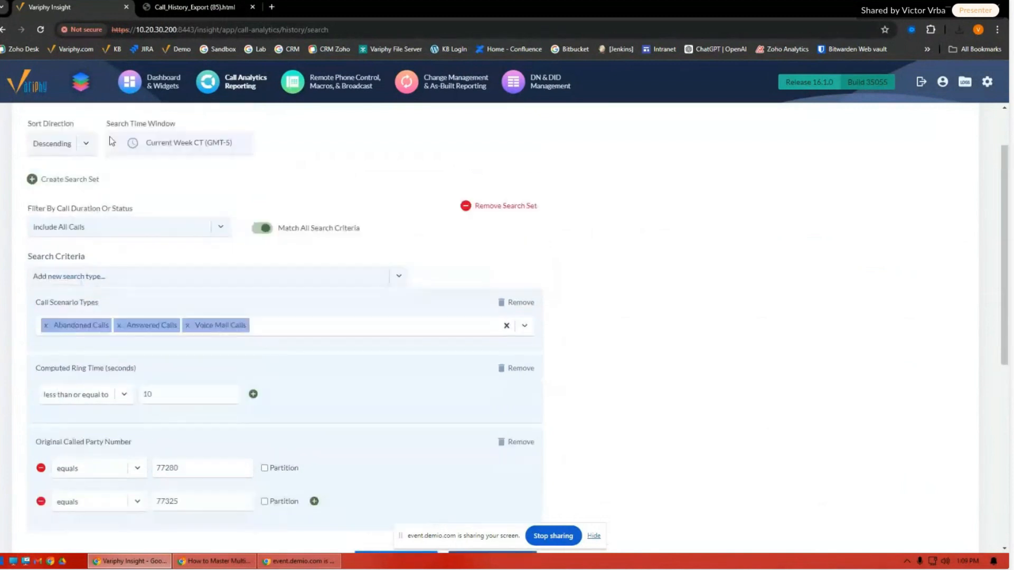
click(71, 189)
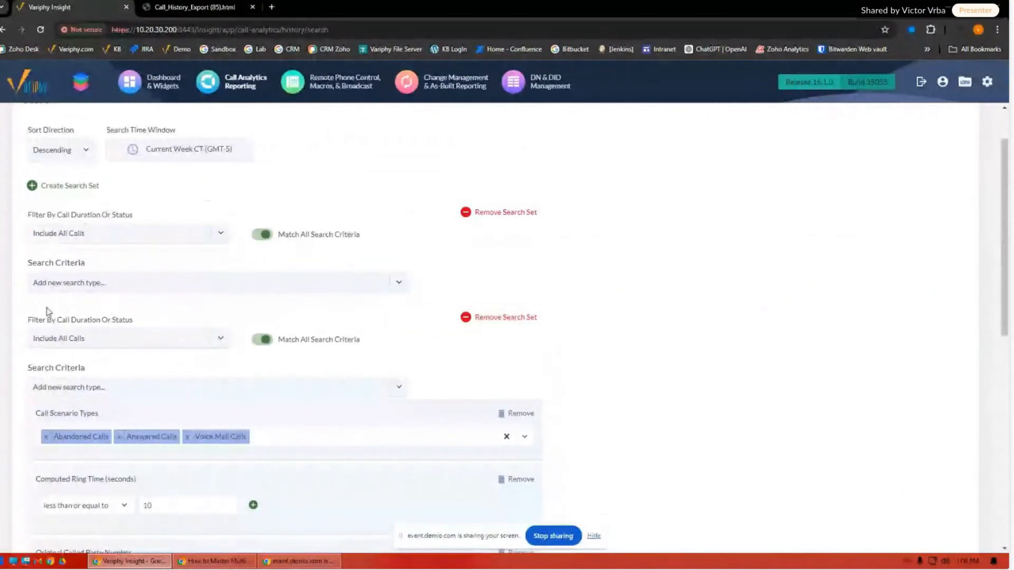
- Compare the existing search set's criteria with the search set name in the exported report, and return to the search form
scroll(200, 384, down, 2)
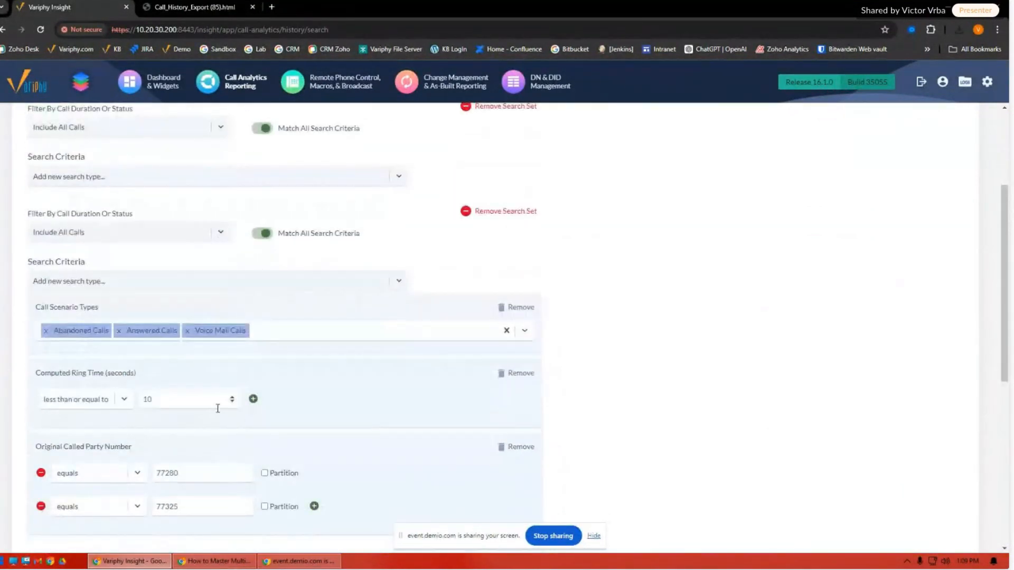
click(203, 16)
drag(86, 334, 25, 334)
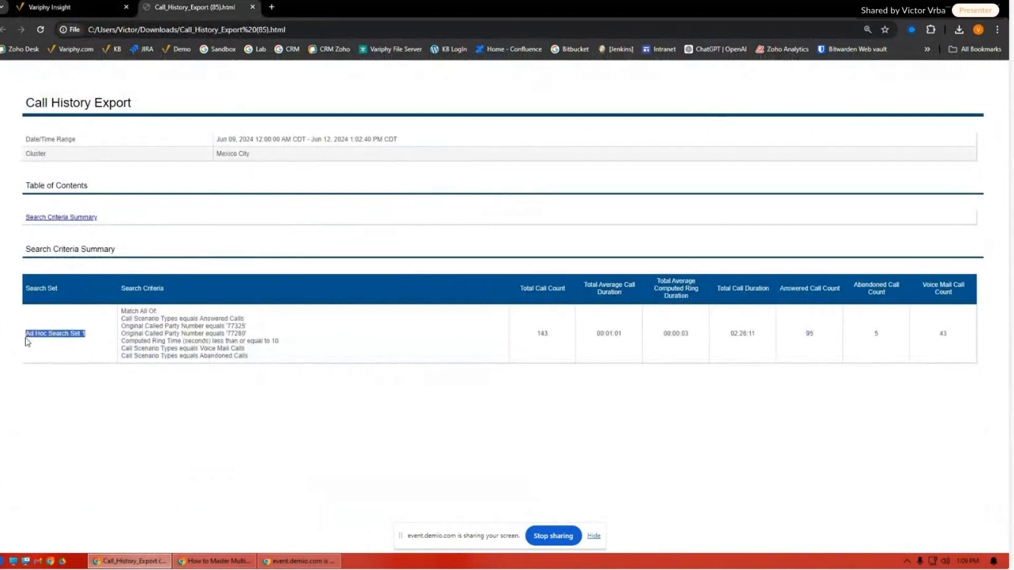
click(74, 8)
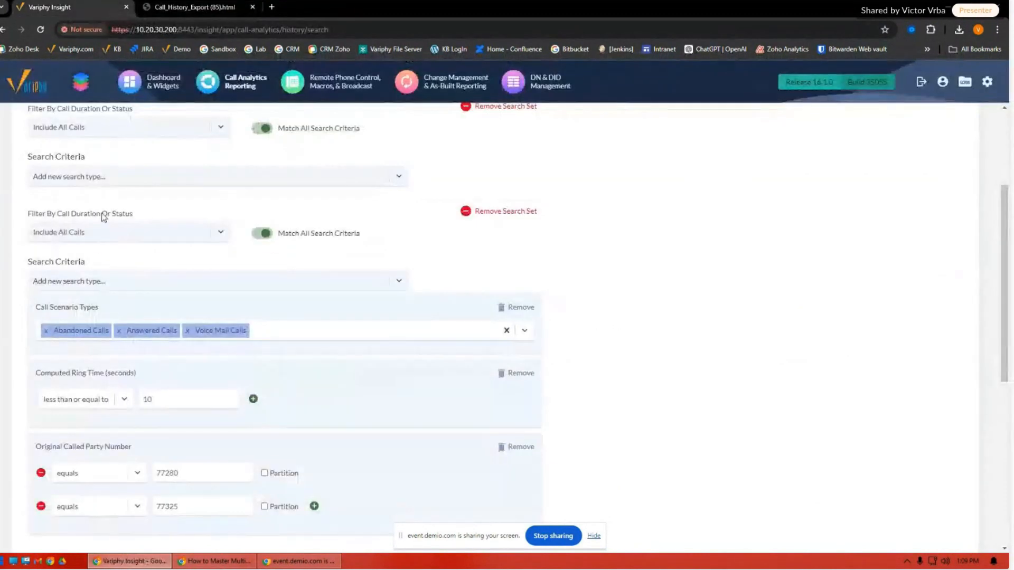
- Add an Original Called Party Number criterion to the new search set
scroll(132, 231, up, 2)
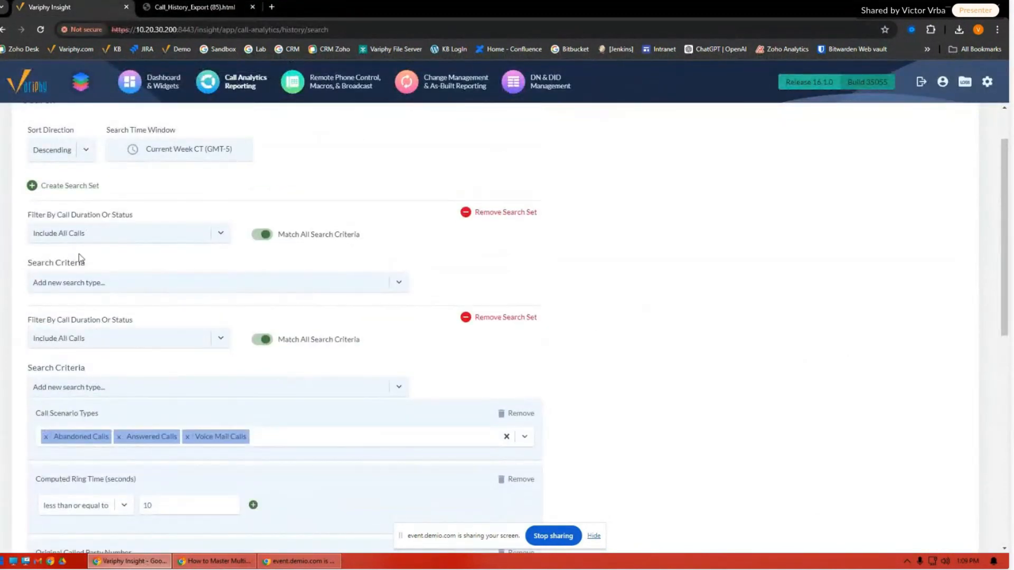
click(167, 282)
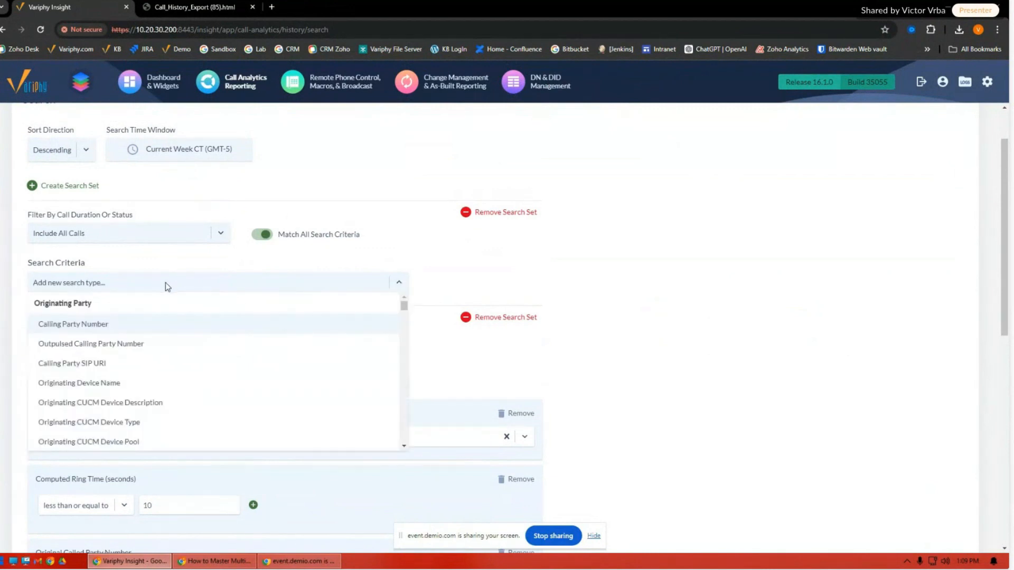
scroll(173, 332, down, 5)
scroll(181, 336, down, 3)
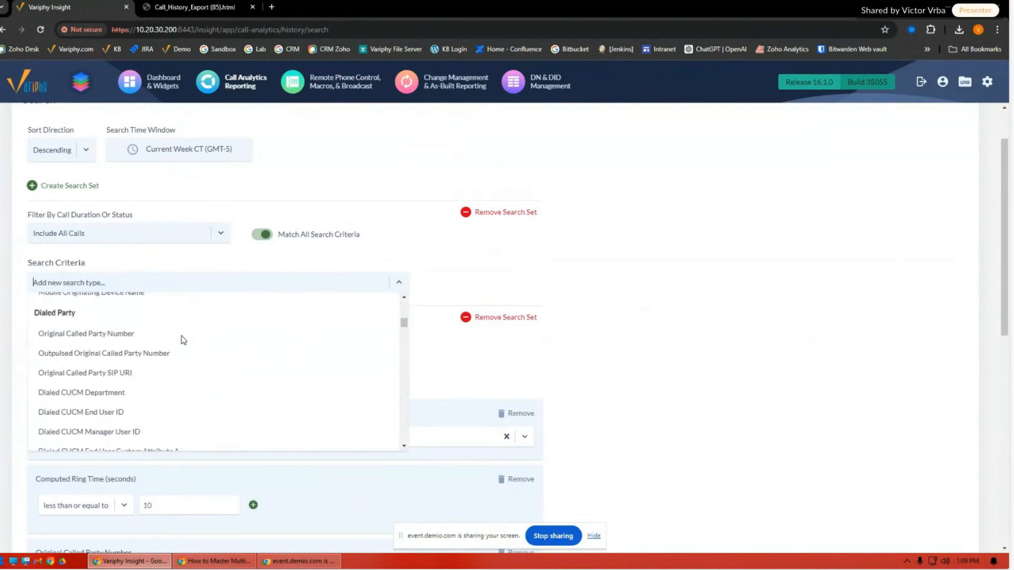
click(181, 335)
click(438, 287)
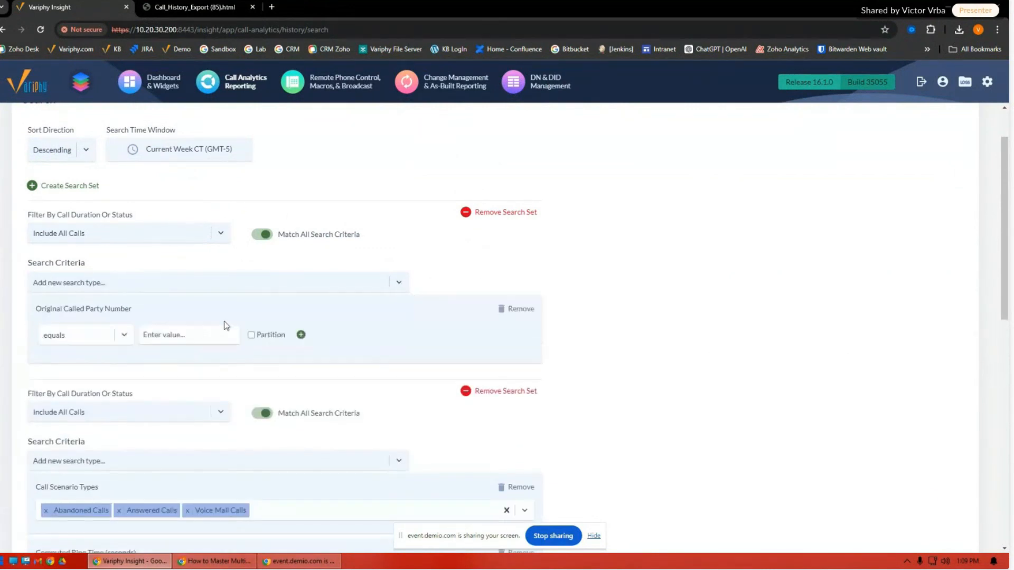
- Enter the existing search set's two called numbers as equals conditions in the new Original Called Party Number criterion
click(184, 336)
click(194, 364)
click(301, 335)
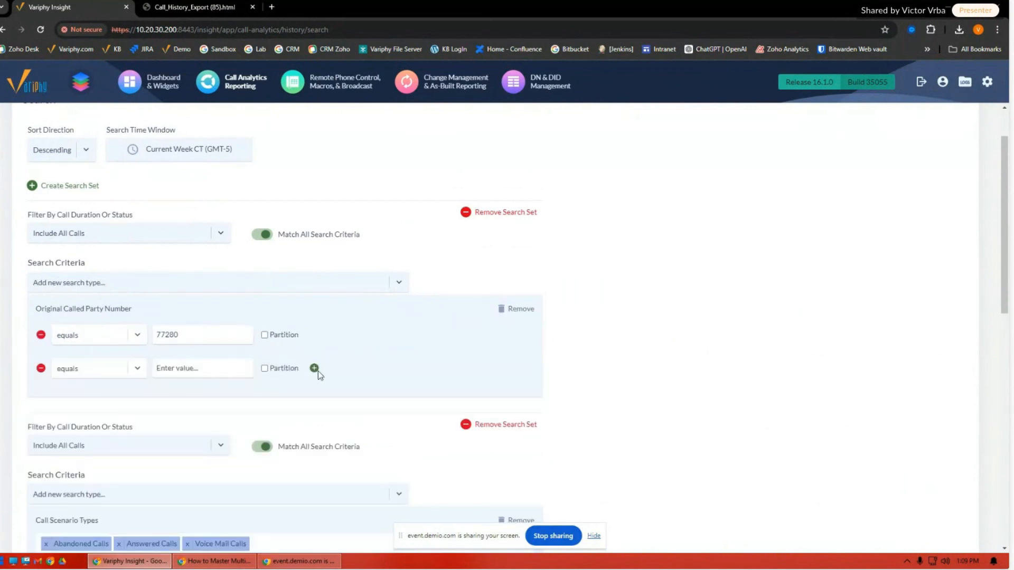
click(191, 368)
text(77325)
- Add a Call Scenario Types criterion to the new search set
click(190, 284)
text(sc)
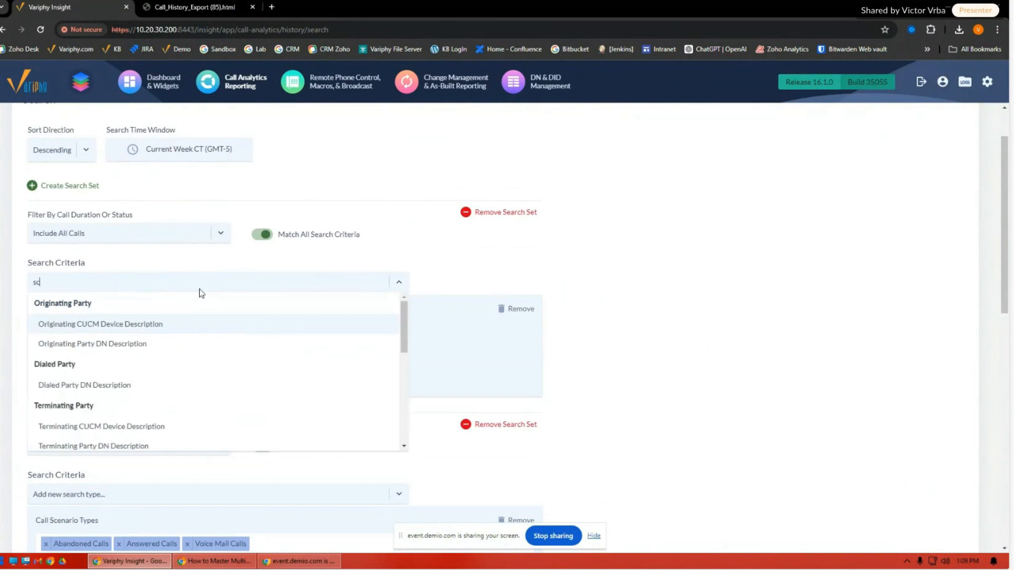
text(en)
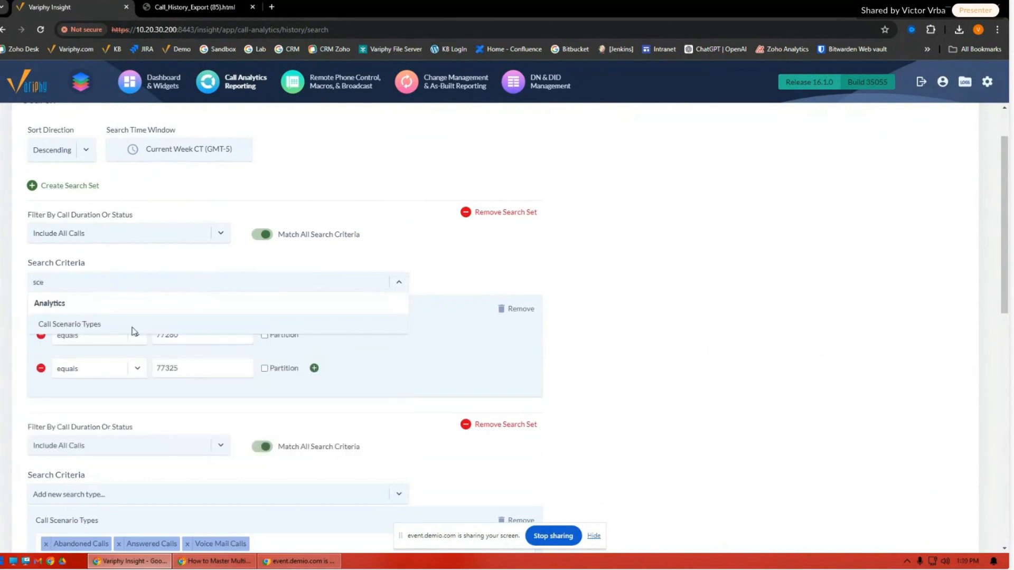
click(133, 327)
- Include Abandoned Calls, Answered Calls and Voice Mail Calls in the new search set's Call Scenario Types criterion
click(98, 337)
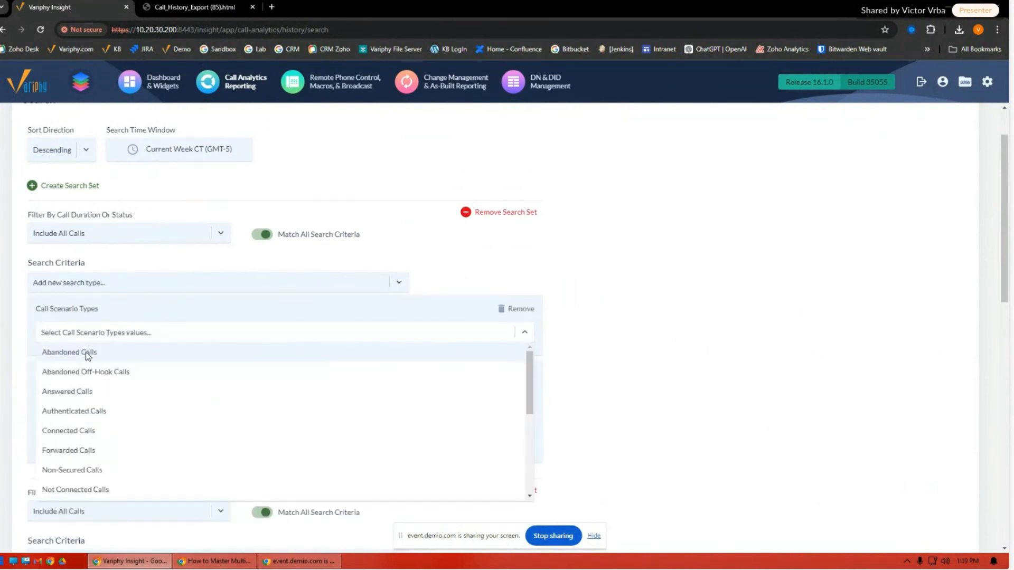
click(87, 354)
click(110, 374)
scroll(134, 413, down, 5)
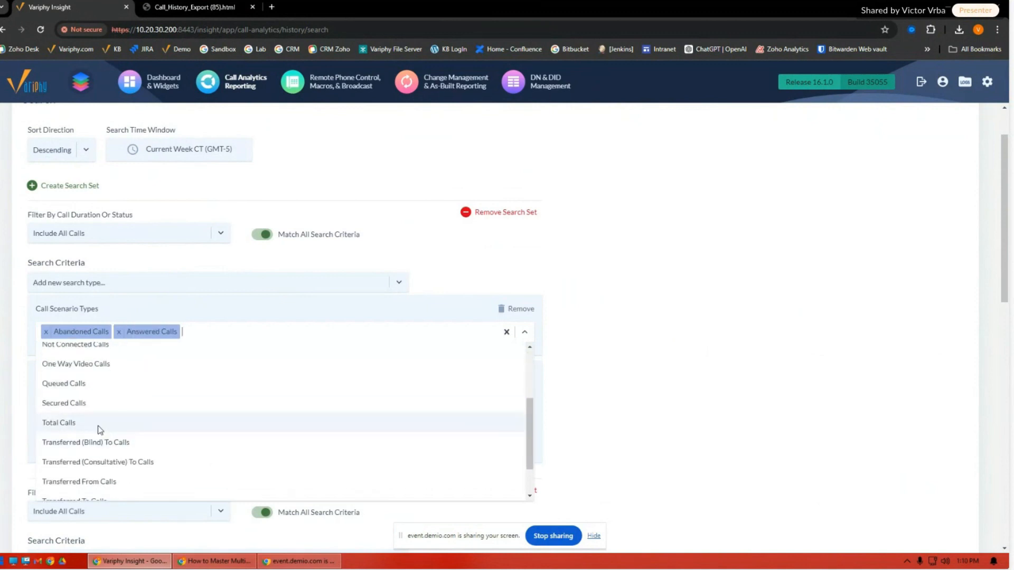
scroll(96, 447, down, 3)
click(84, 491)
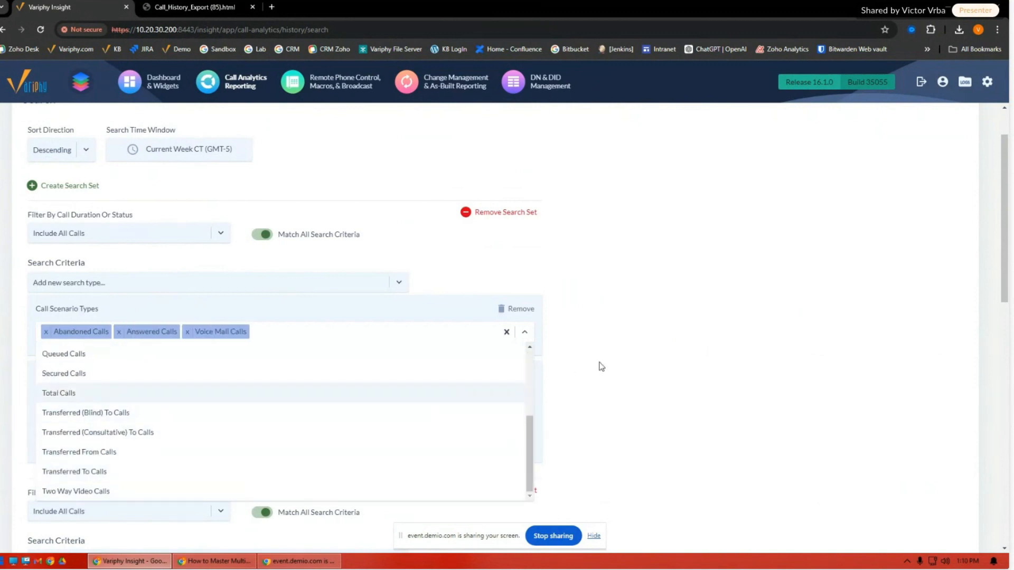
click(599, 366)
- Add a Computed Ring Time (seconds) criterion to the new search set
click(211, 285)
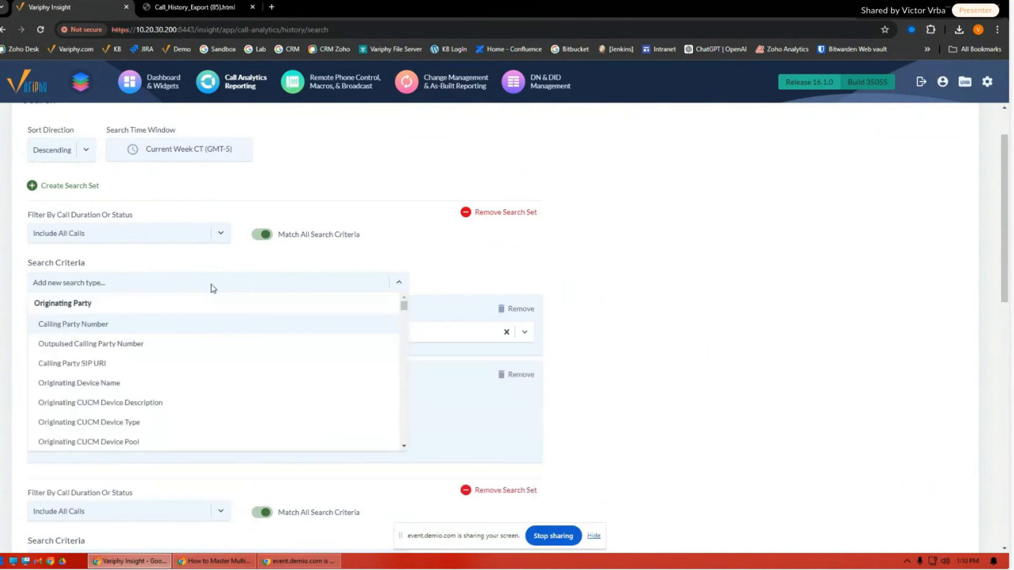
text(ring)
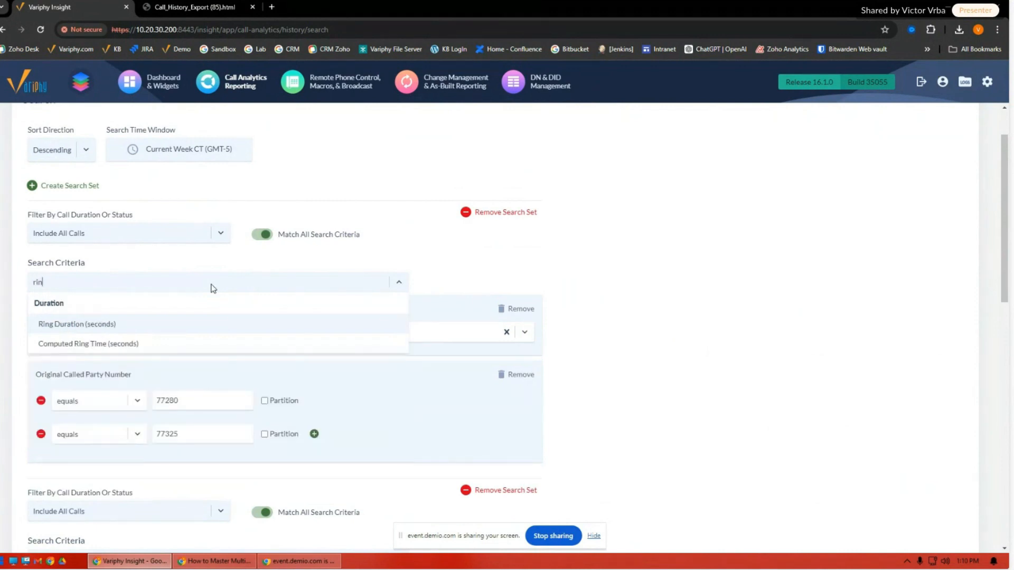
click(165, 344)
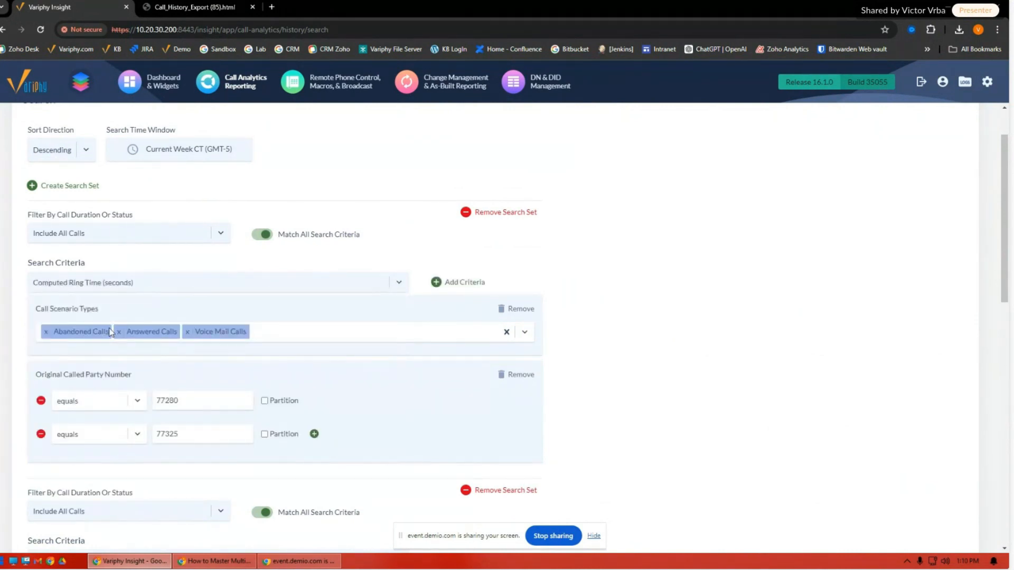
scroll(628, 295, down, 2)
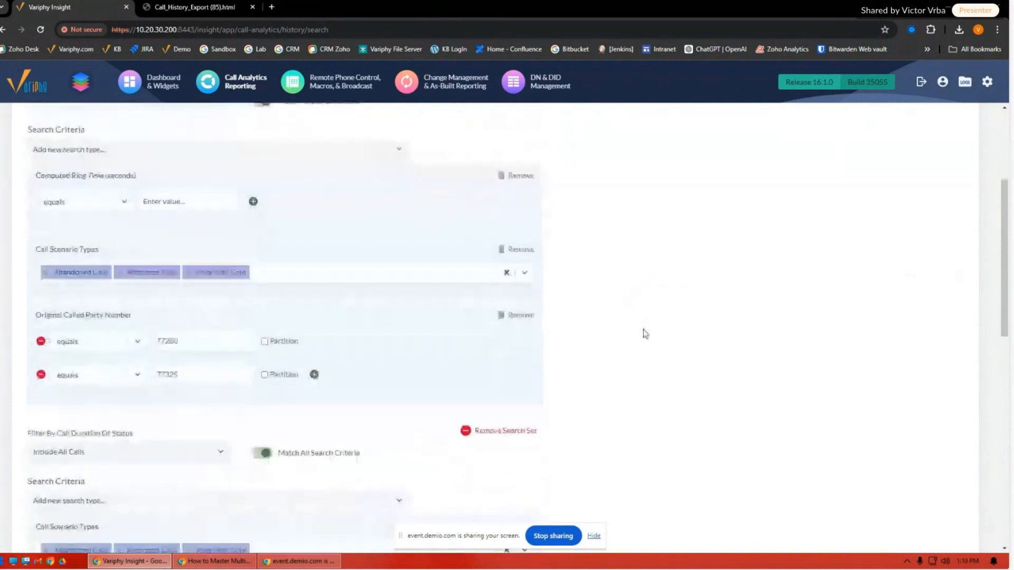
scroll(657, 359, up, 1)
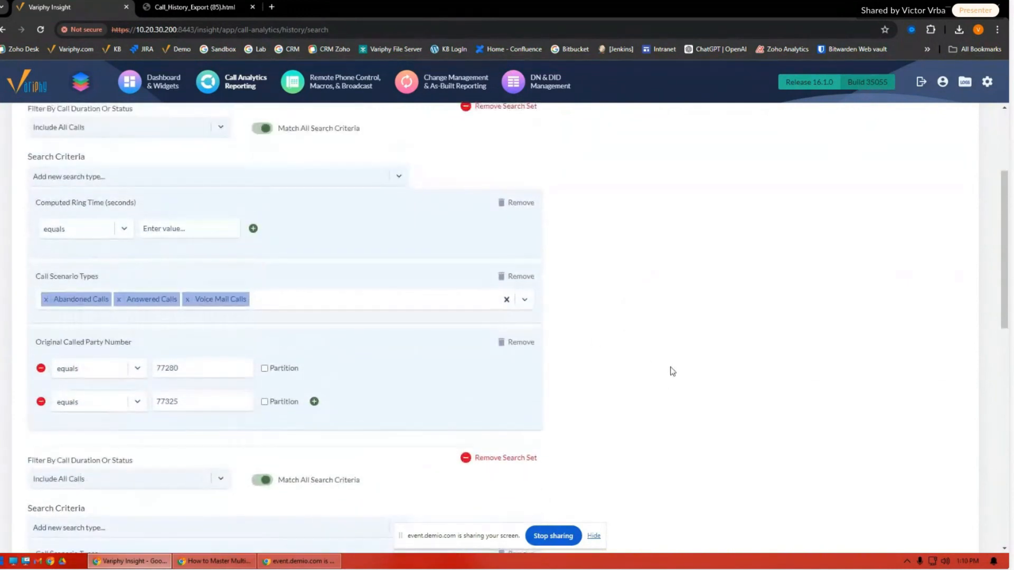
- Limit the new Computed Ring Time criterion to greater than 10 and less than or equal to 20 seconds
click(96, 234)
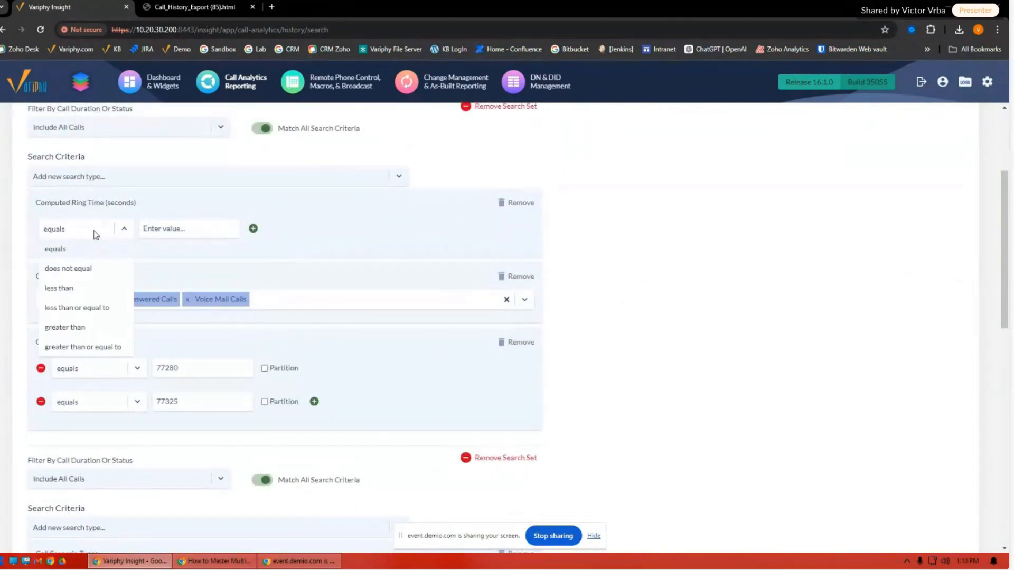
click(80, 326)
click(170, 228)
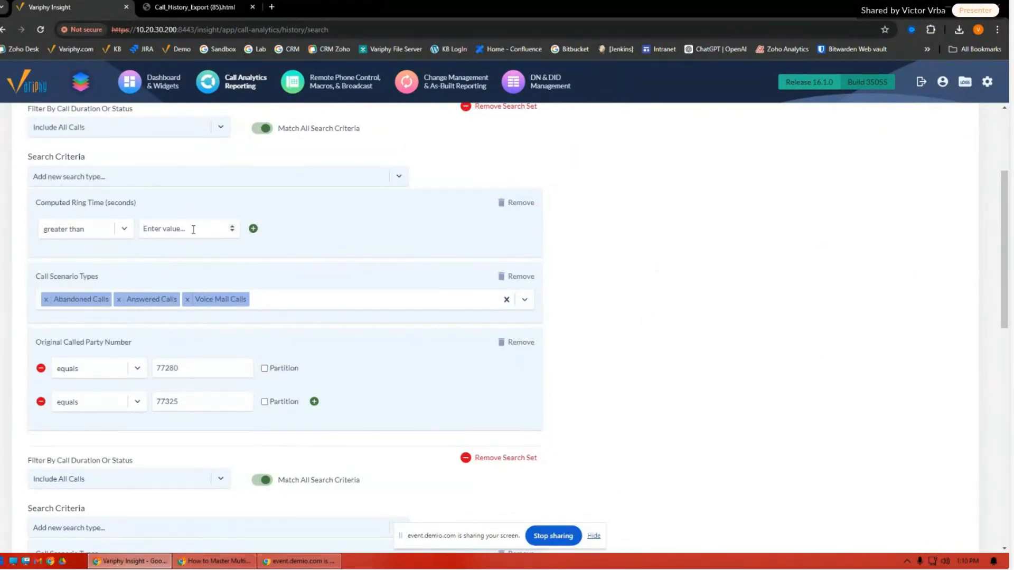
text(10)
click(253, 228)
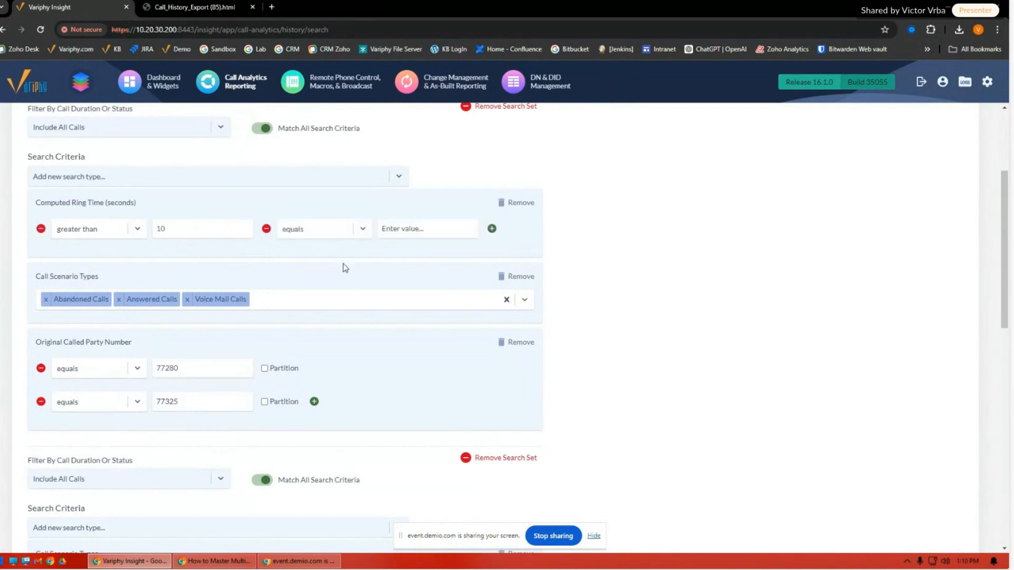
click(322, 233)
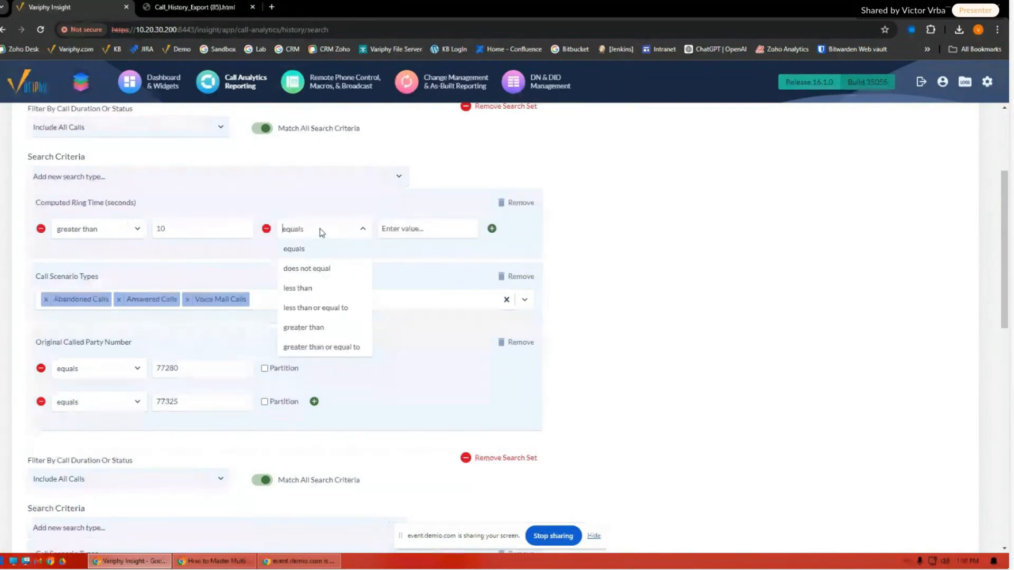
click(315, 307)
click(422, 229)
text(20)
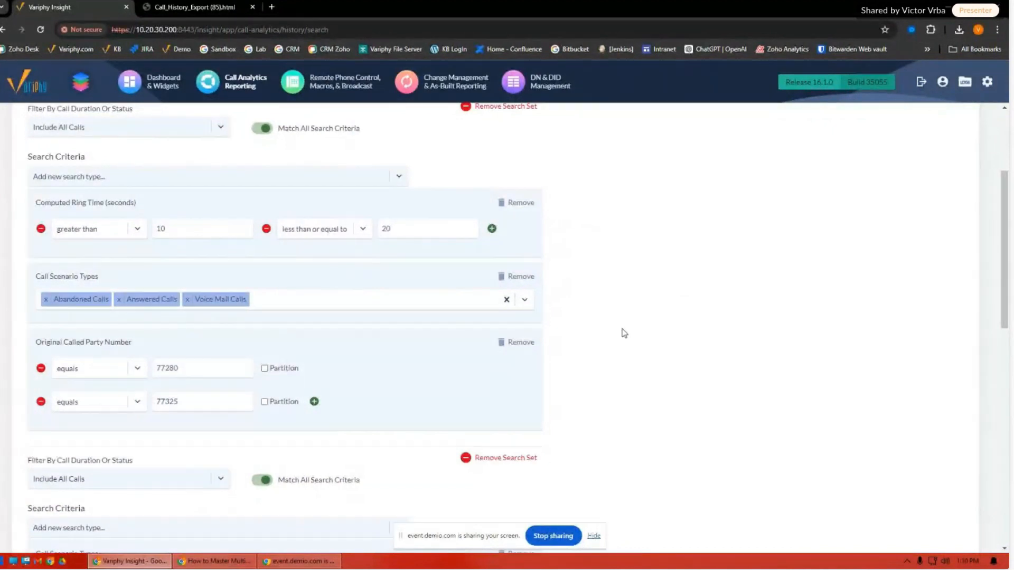
- Run the call history search with both search sets and check the result count against the earlier exported report
scroll(624, 318, down, 15)
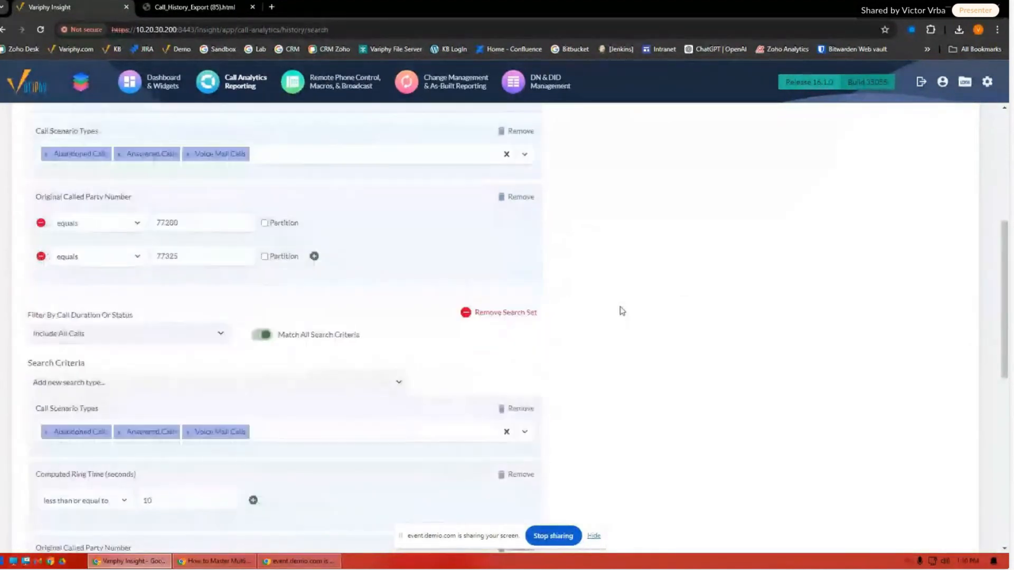
click(407, 339)
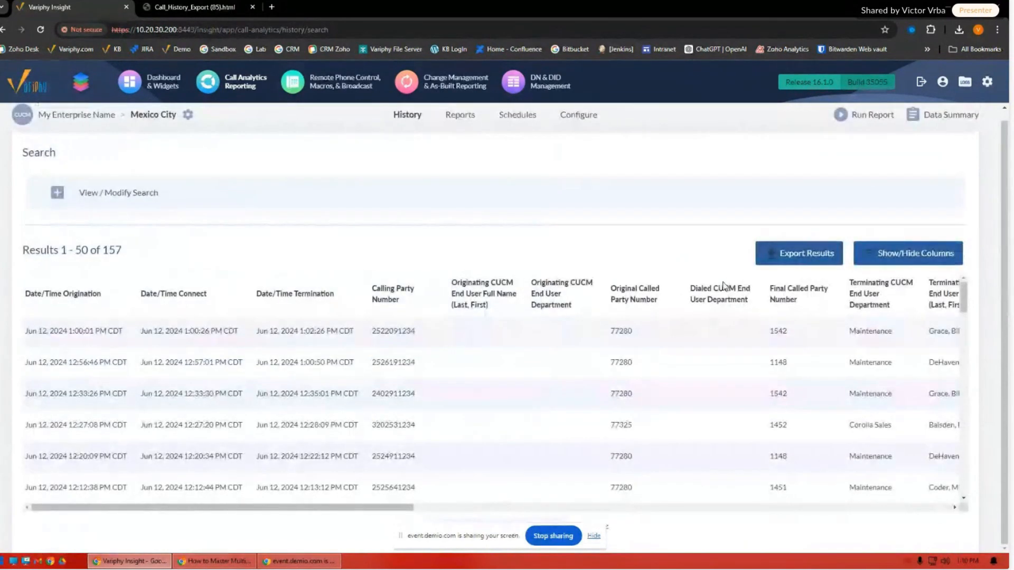
double_click(111, 250)
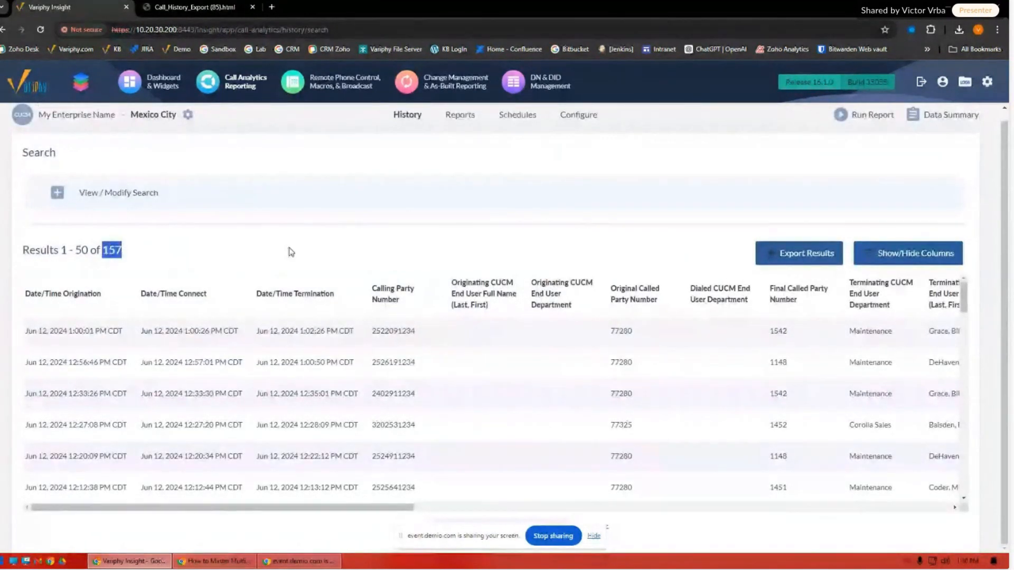
click(195, 7)
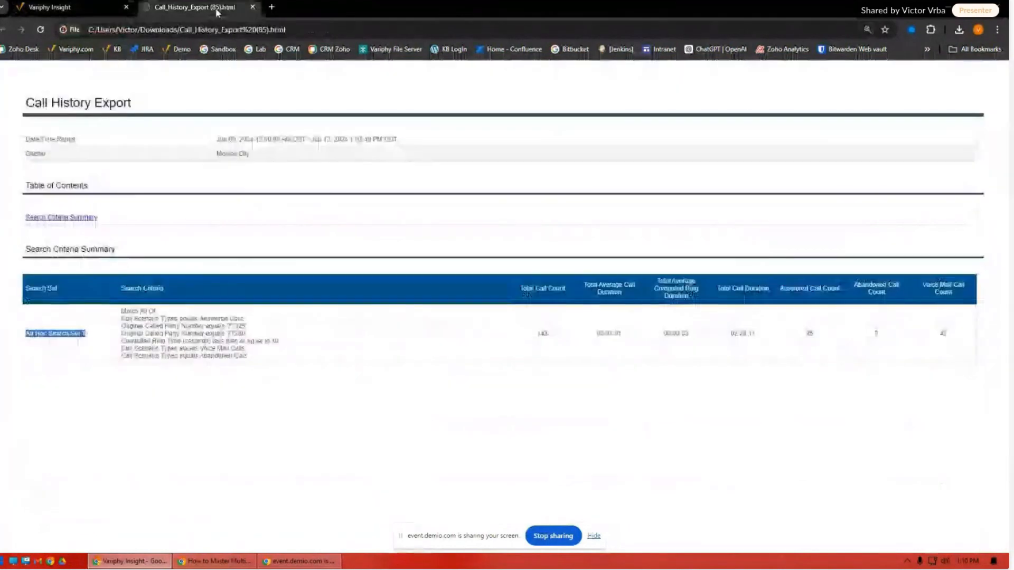
click(87, 8)
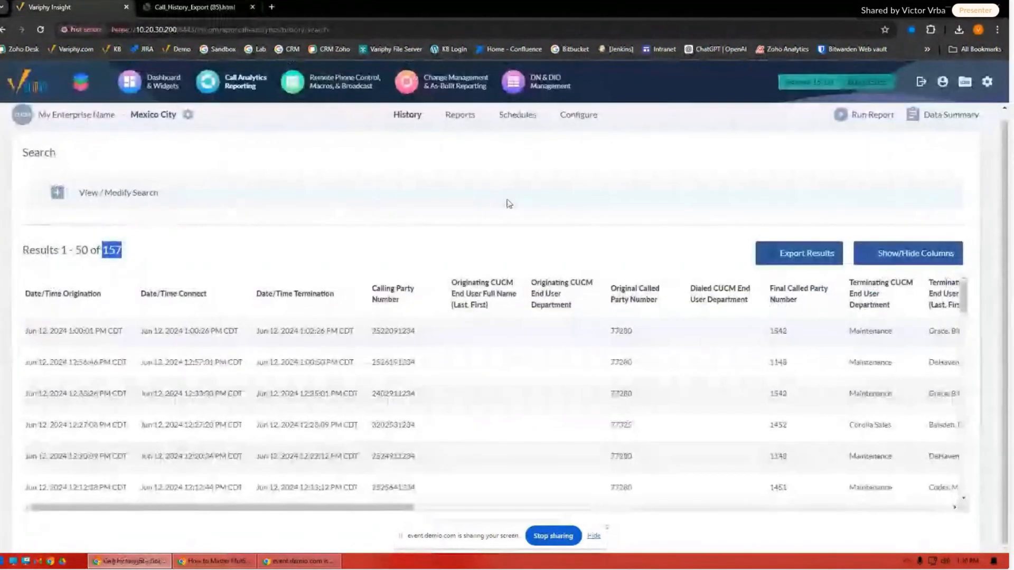
- Export the combined search results with the current export settings and open the downloaded Call_History_Export (86) report
click(799, 253)
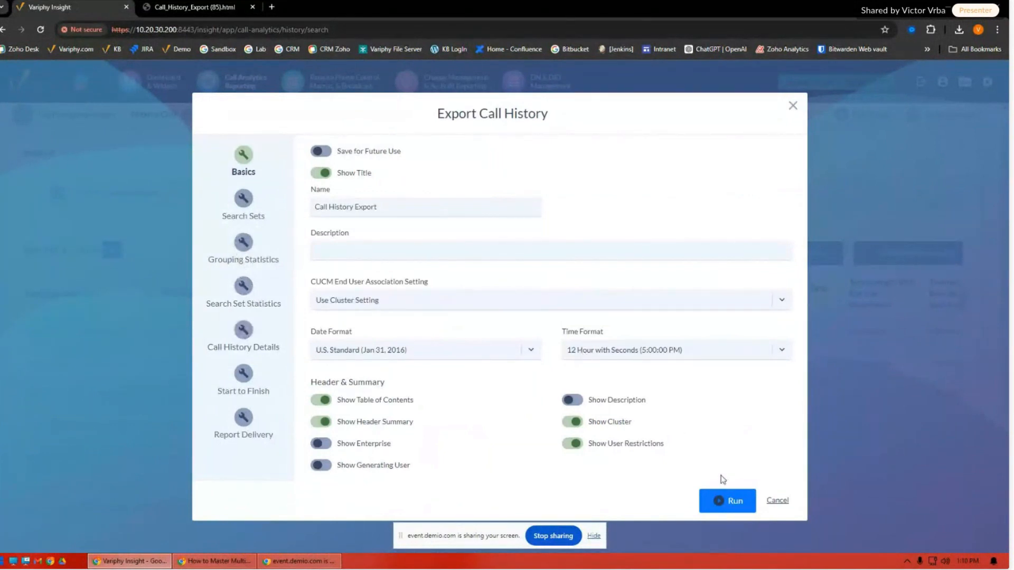
click(727, 499)
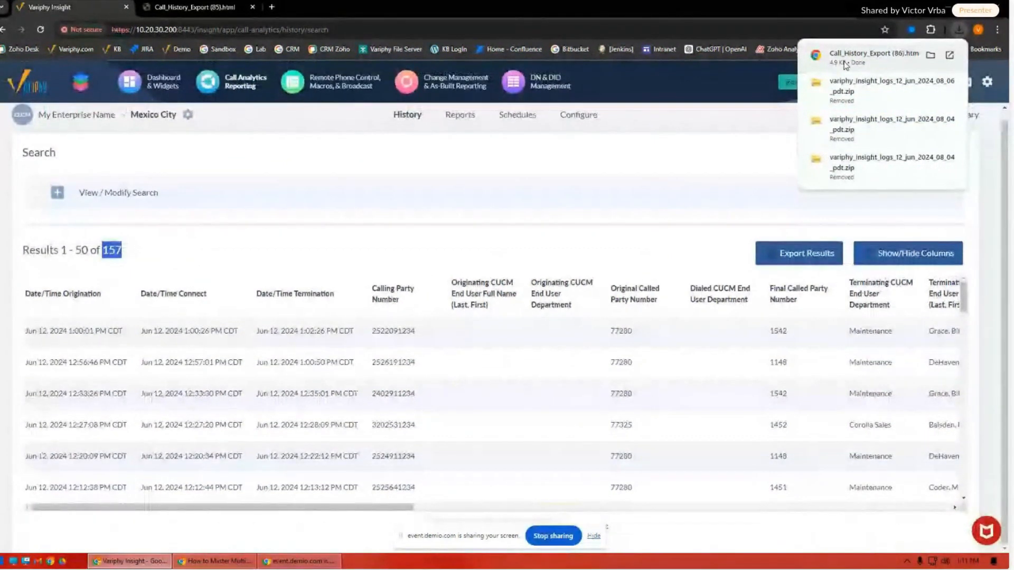
click(846, 65)
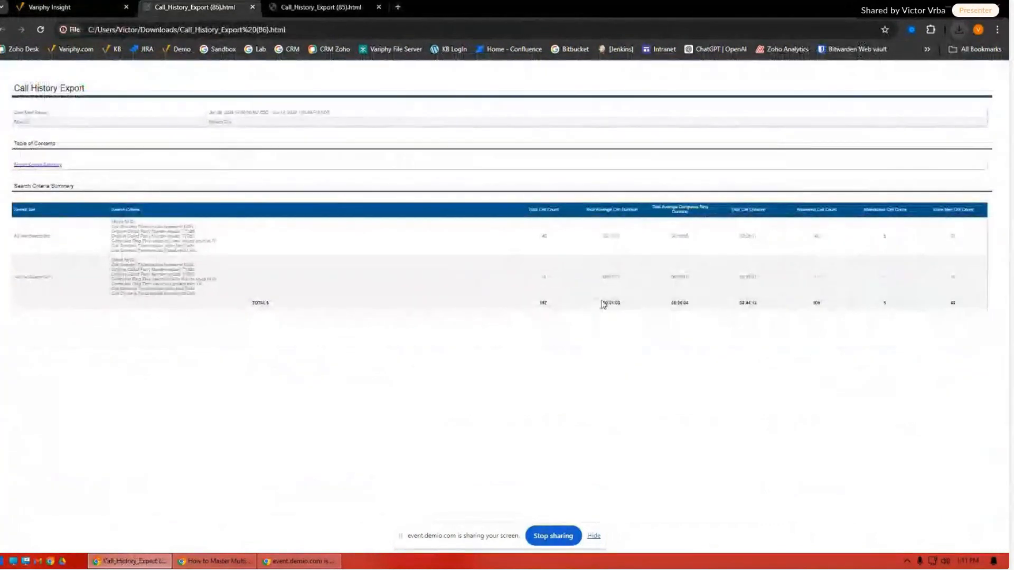
- Enlarge the exported report and compare the ring time criteria and call statistics of its two search sets
key(ctrl+plus)
key(ctrl+plus)
key(ctrl+plus)
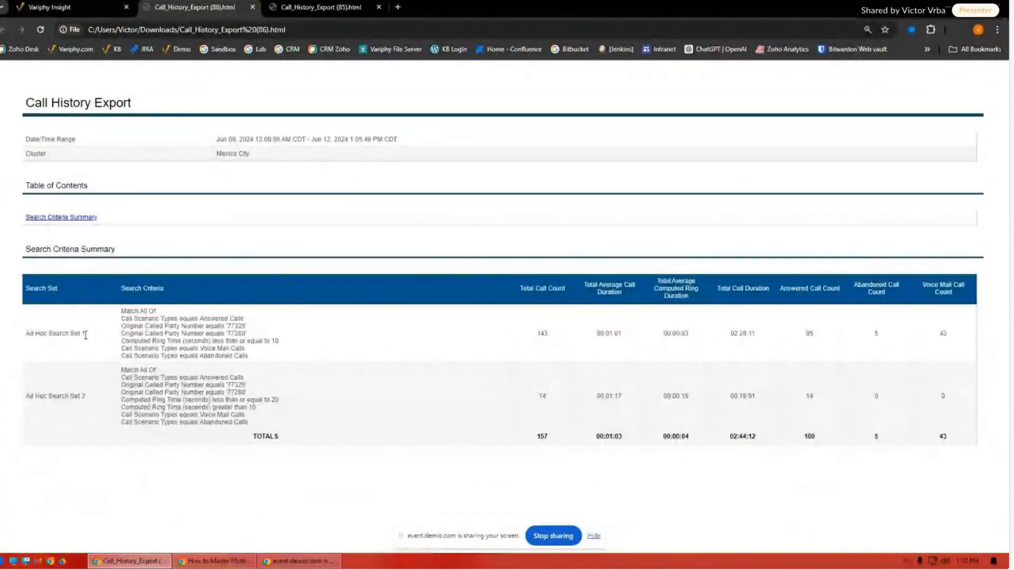
drag(85, 334, 37, 336)
drag(279, 341, 126, 341)
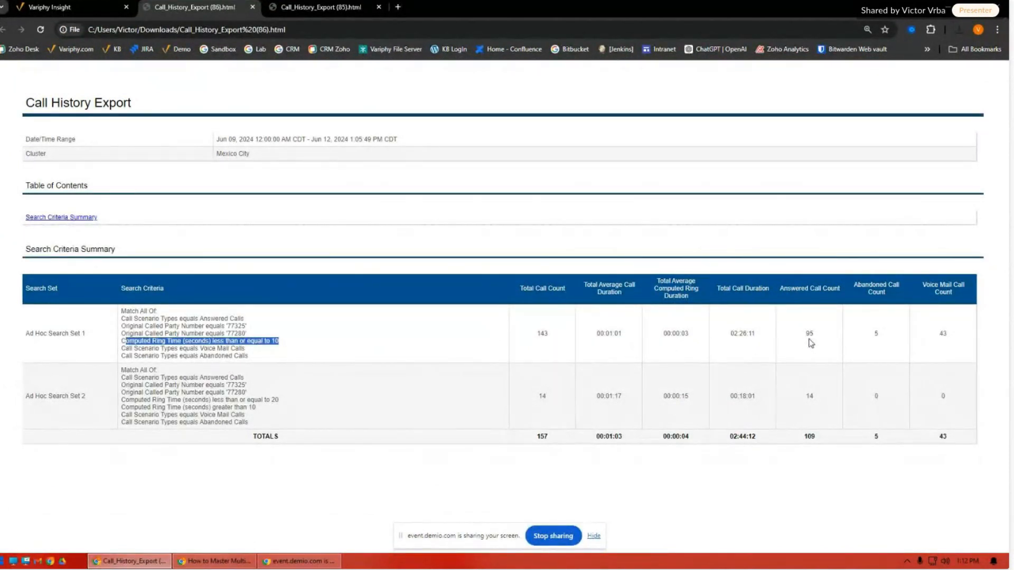
drag(264, 407, 121, 400)
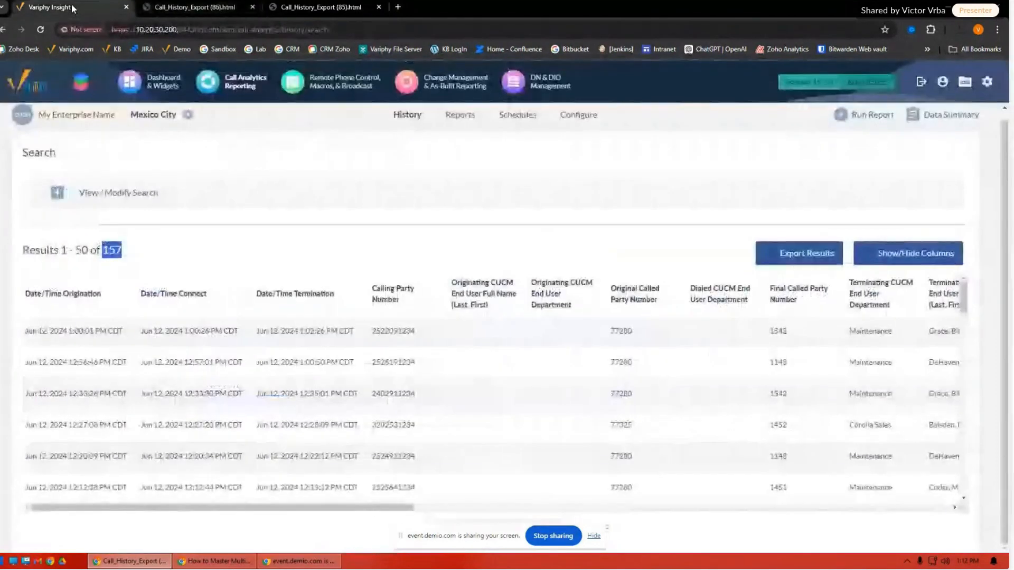
- Reopen the search form in Variphy Insight and review both search sets' ring time ranges alongside the exported report
click(78, 7)
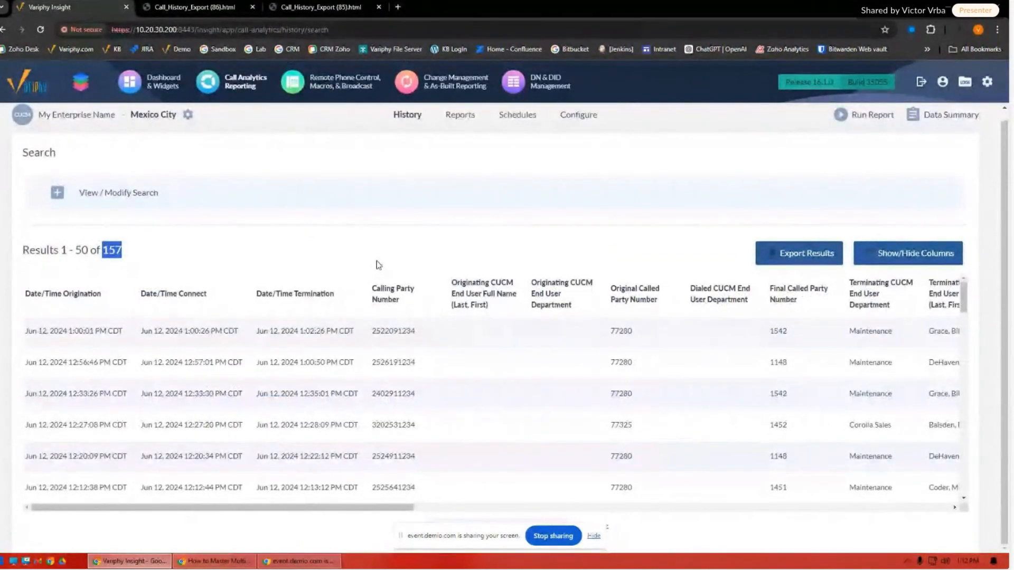
click(106, 193)
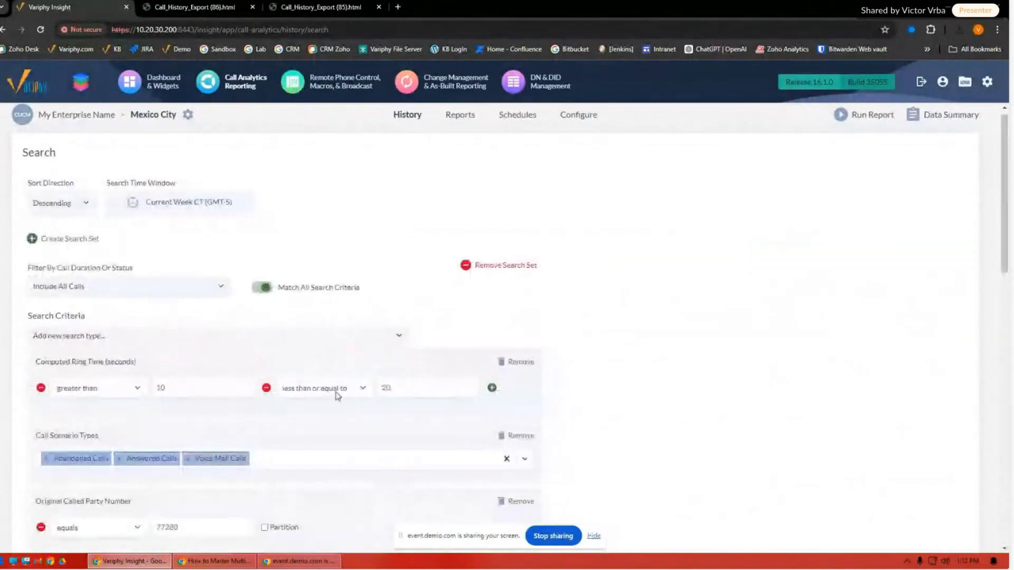
scroll(716, 390, down, 3)
scroll(715, 400, down, 3)
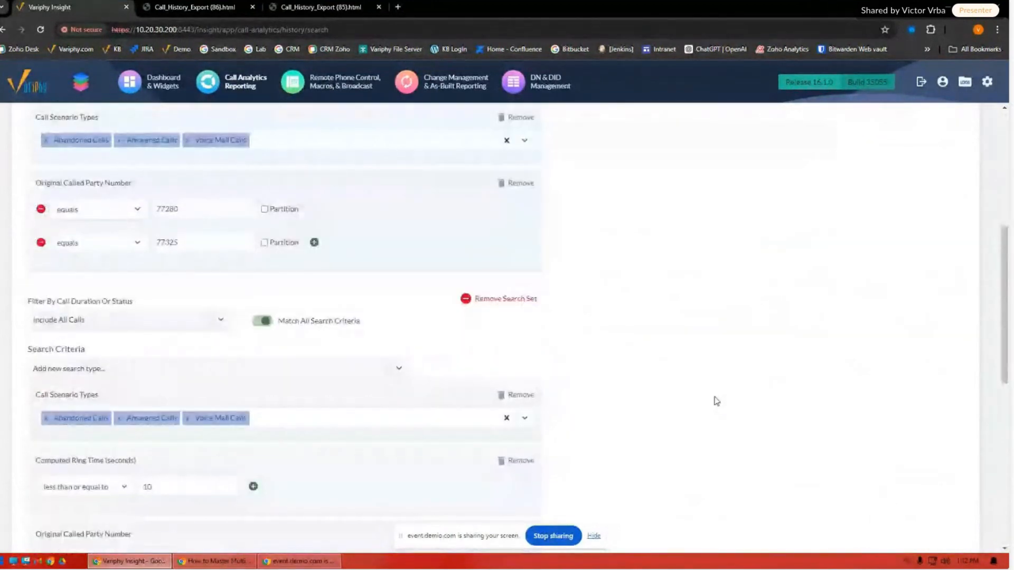
scroll(716, 401, up, 2)
scroll(312, 475, down, 3)
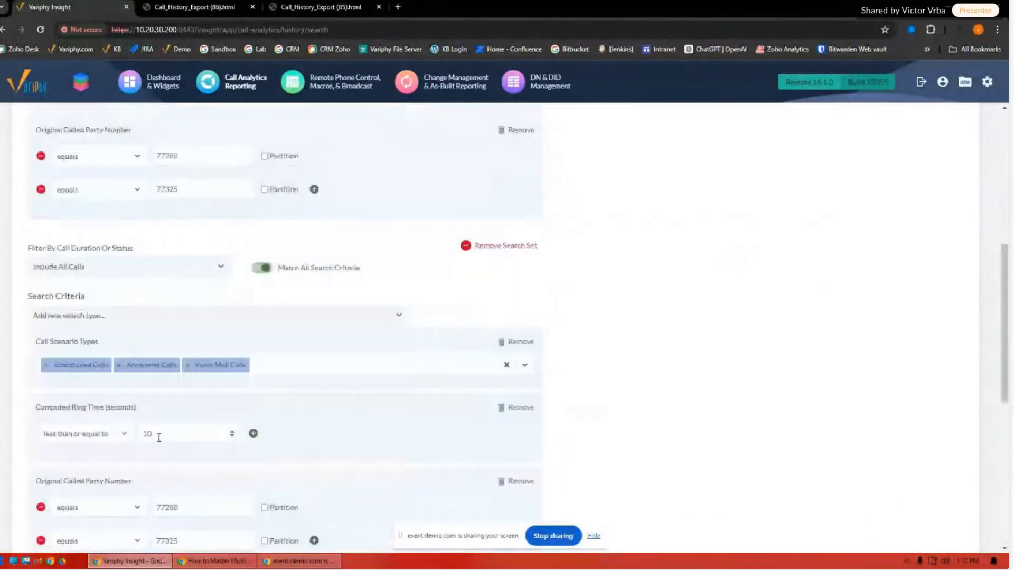
scroll(155, 434, up, 5)
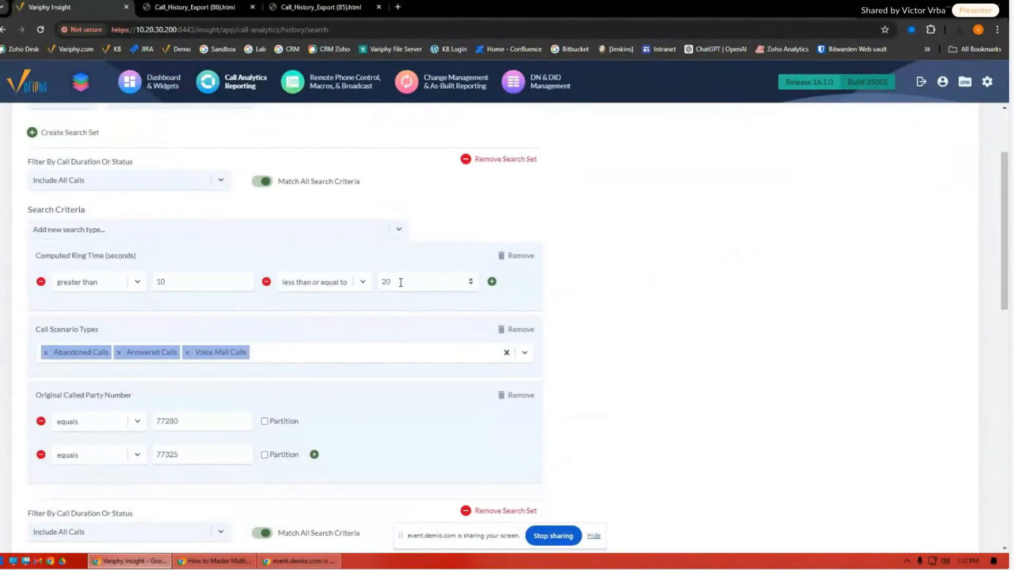
click(310, 8)
key(ctrl+shift+Tab)
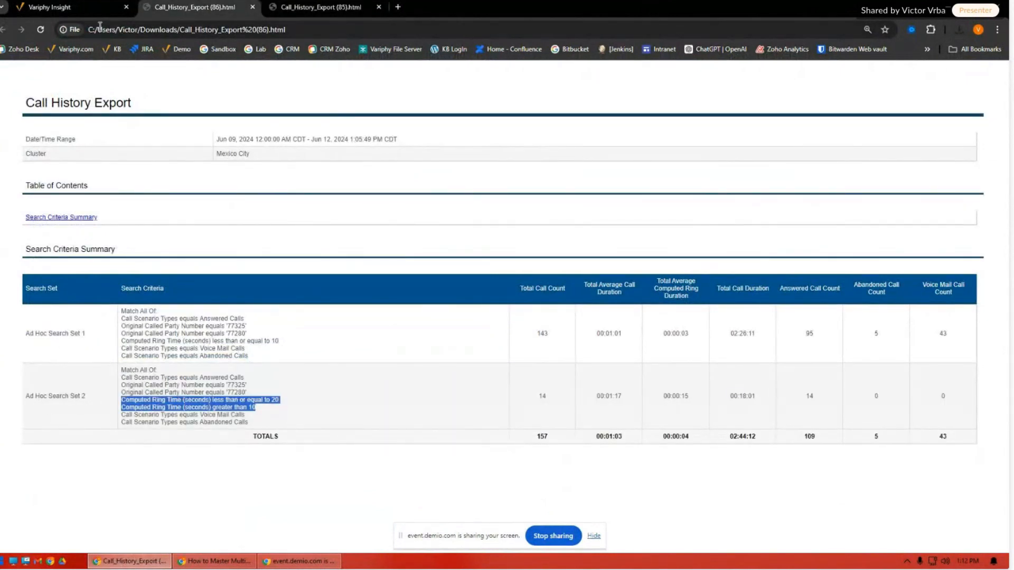
key(ctrl+shift+Tab)
scroll(223, 332, up, 2)
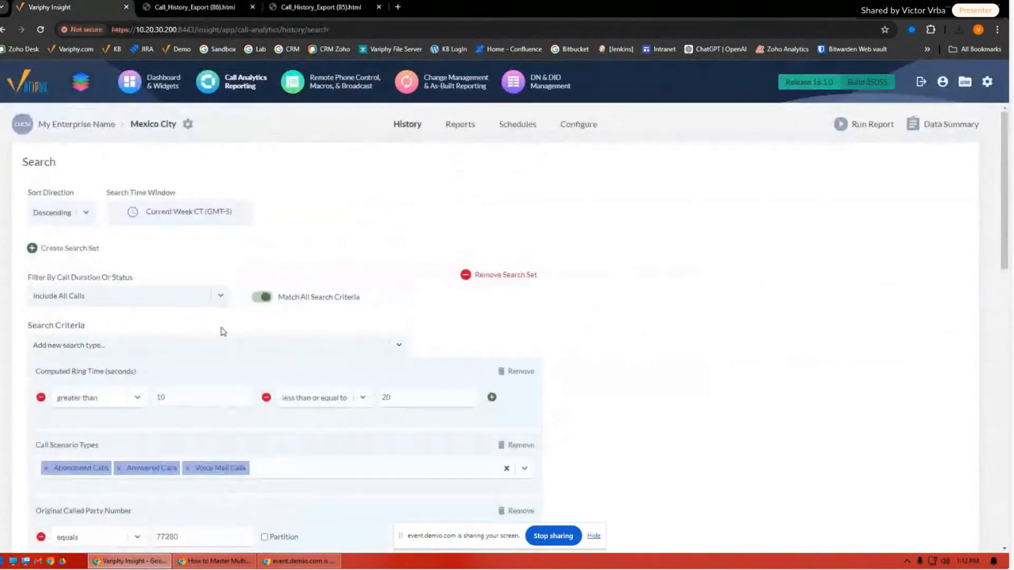
- Create a third search set and add an Original Called Party Number criterion to it
click(70, 248)
click(108, 345)
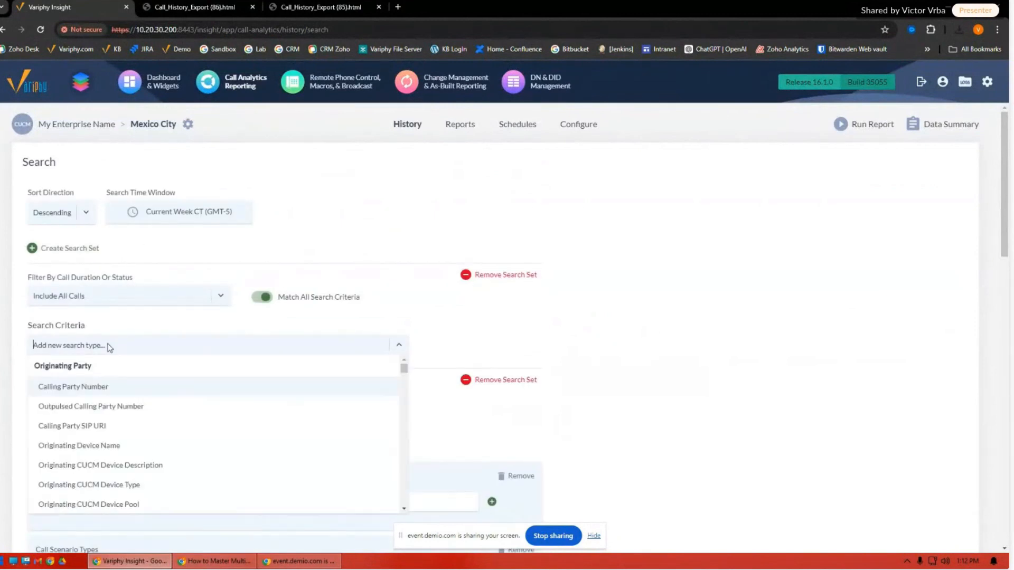
scroll(140, 389, down, 5)
scroll(142, 388, down, 2)
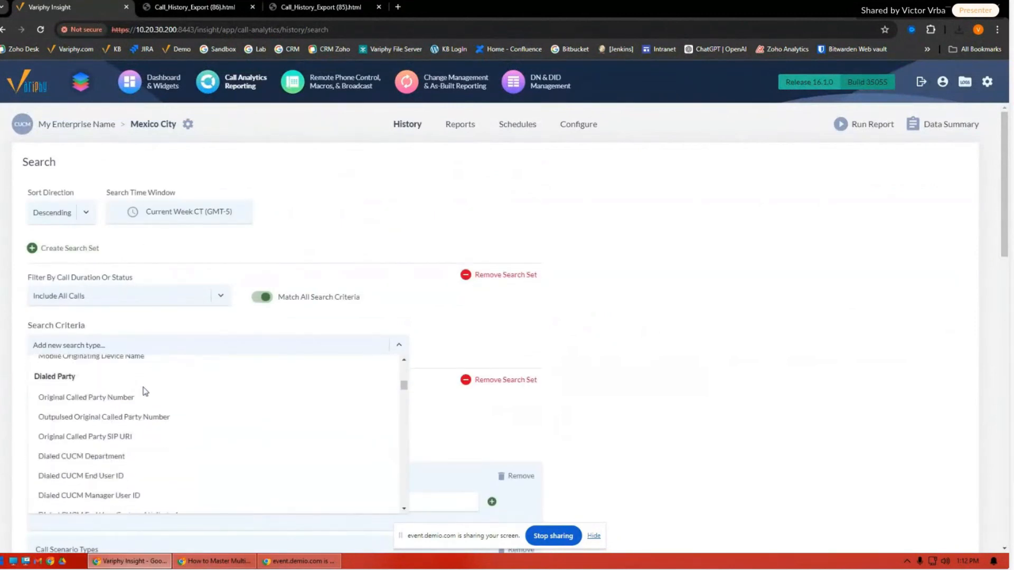
click(142, 396)
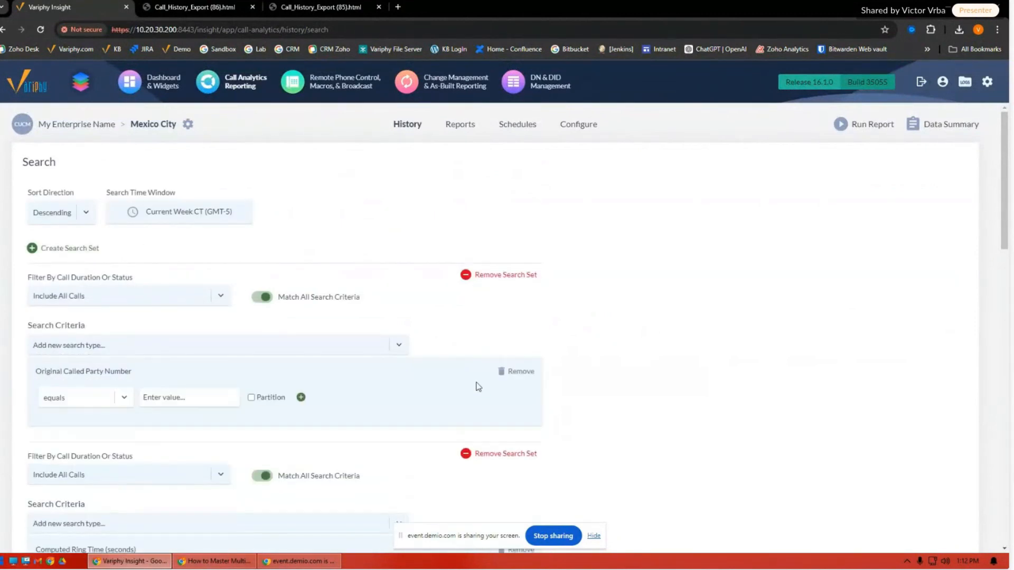
- Make the new set's Original Called Party Number equal either of the two called numbers used in the existing search sets
click(154, 397)
text(77280)
click(301, 397)
click(197, 431)
text(77325)
click(217, 458)
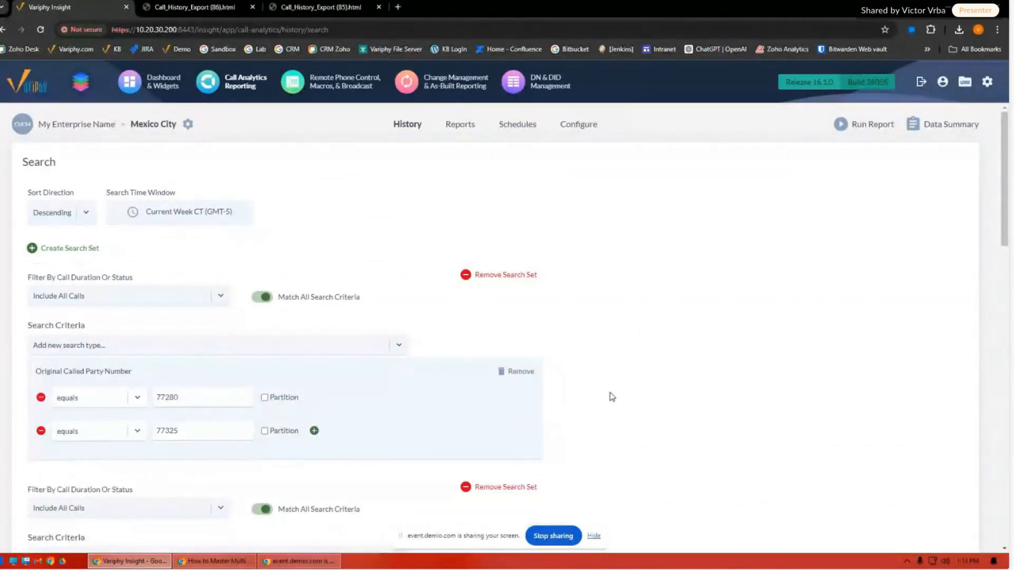
- Add a Call Scenario Types criterion to the new search set with Answered Calls, Abandoned Calls and Voice Mail Calls
click(136, 351)
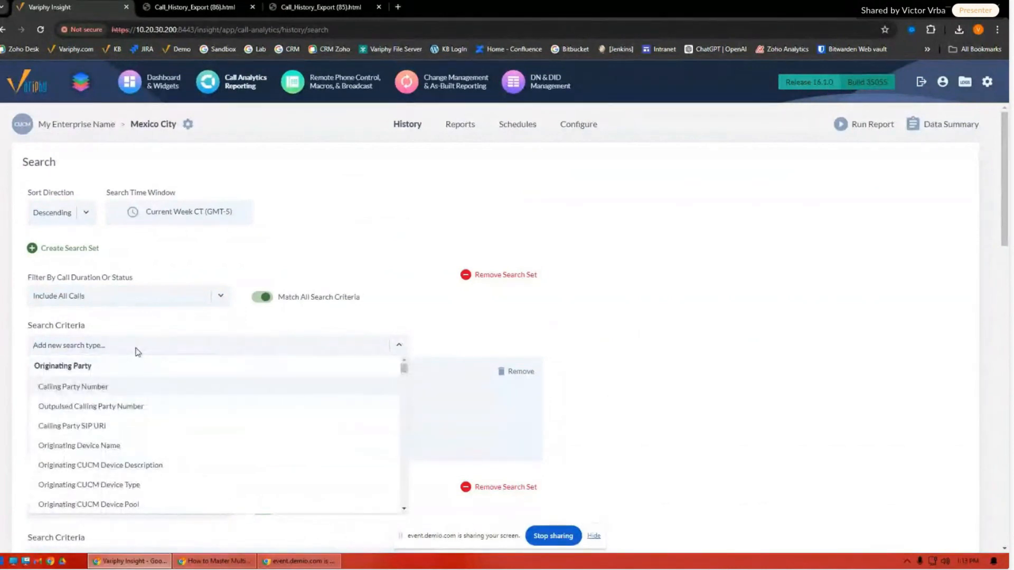
text(call)
click(132, 388)
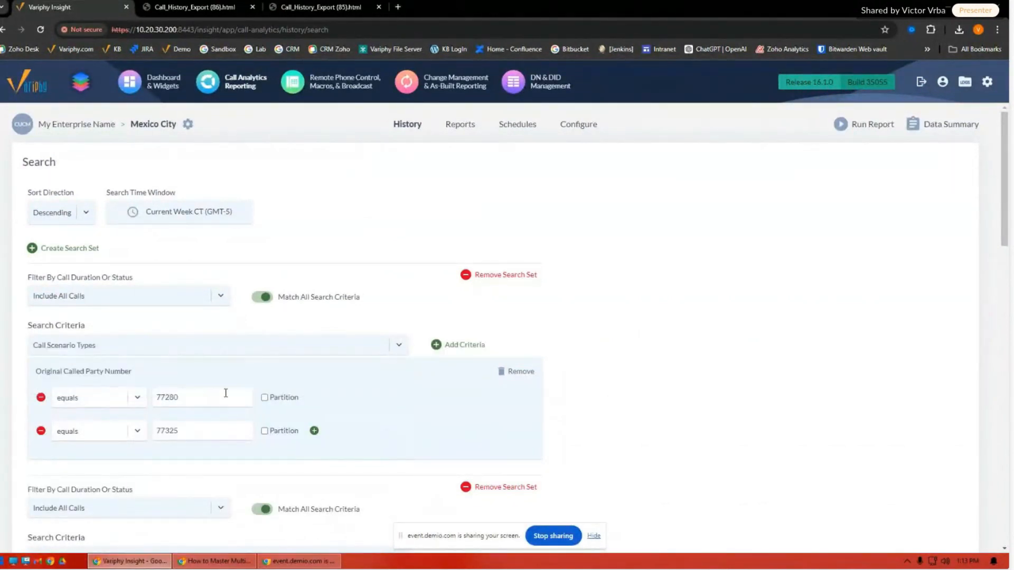
click(452, 347)
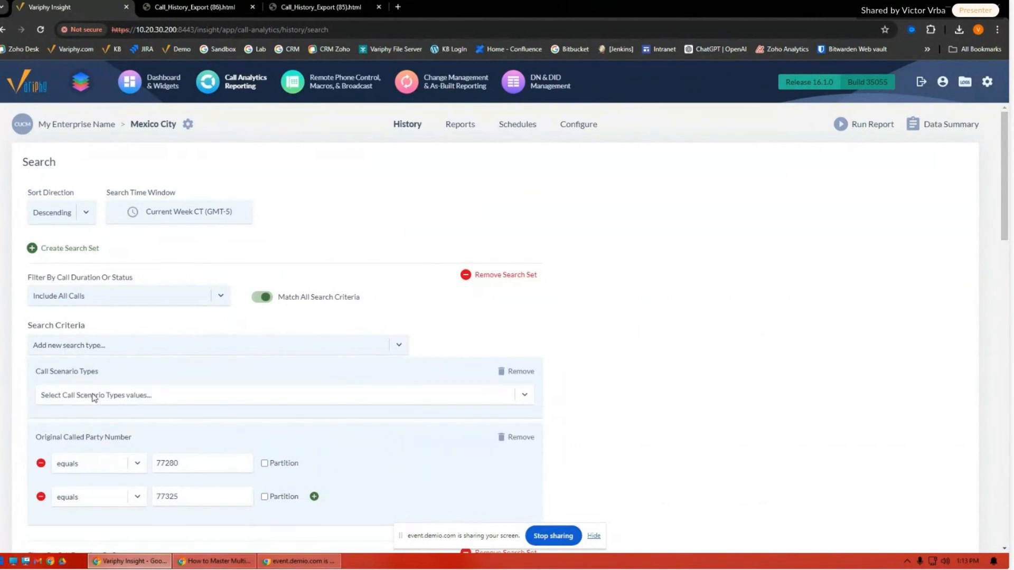
click(94, 395)
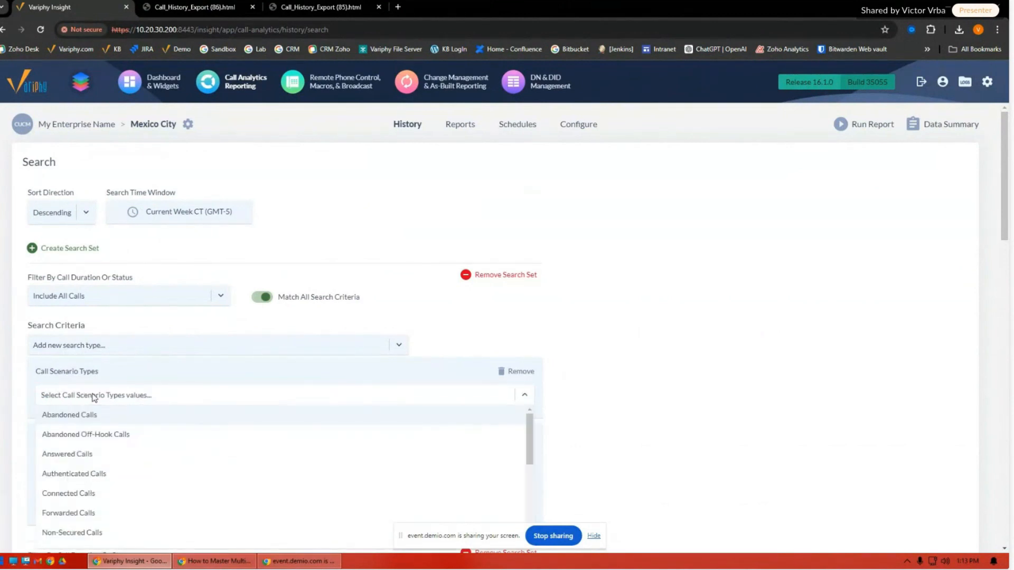
click(91, 453)
click(96, 420)
scroll(132, 454, down, 5)
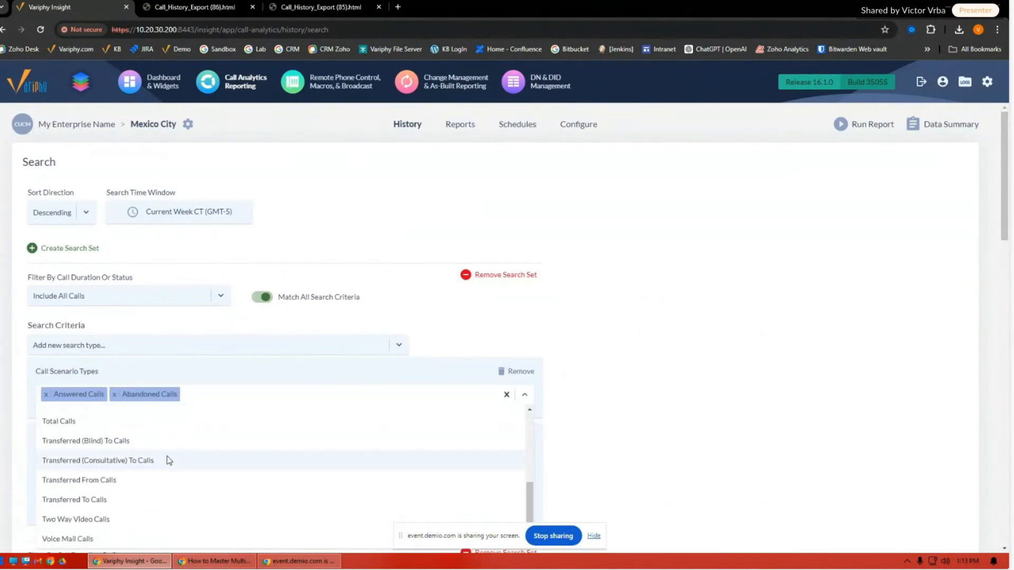
click(86, 537)
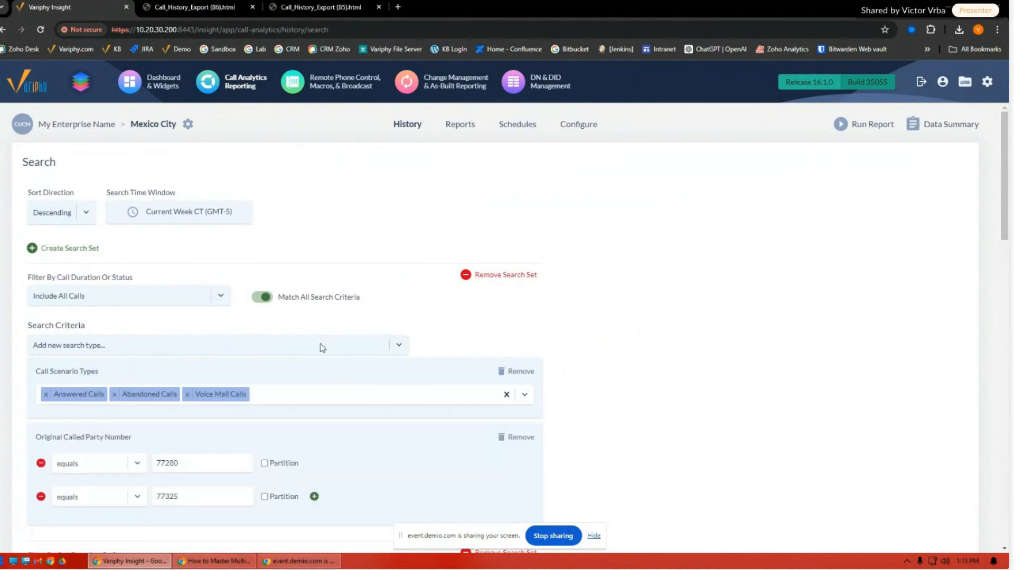
- Add a Computed Ring Time (seconds) criterion of greater than 20 to the new search set
click(255, 349)
text(ring)
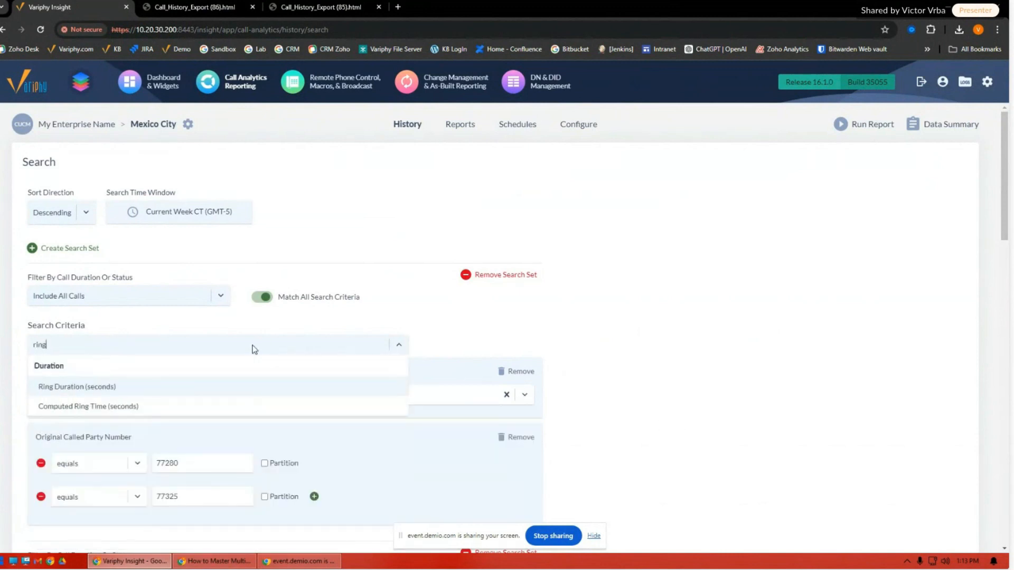
click(195, 409)
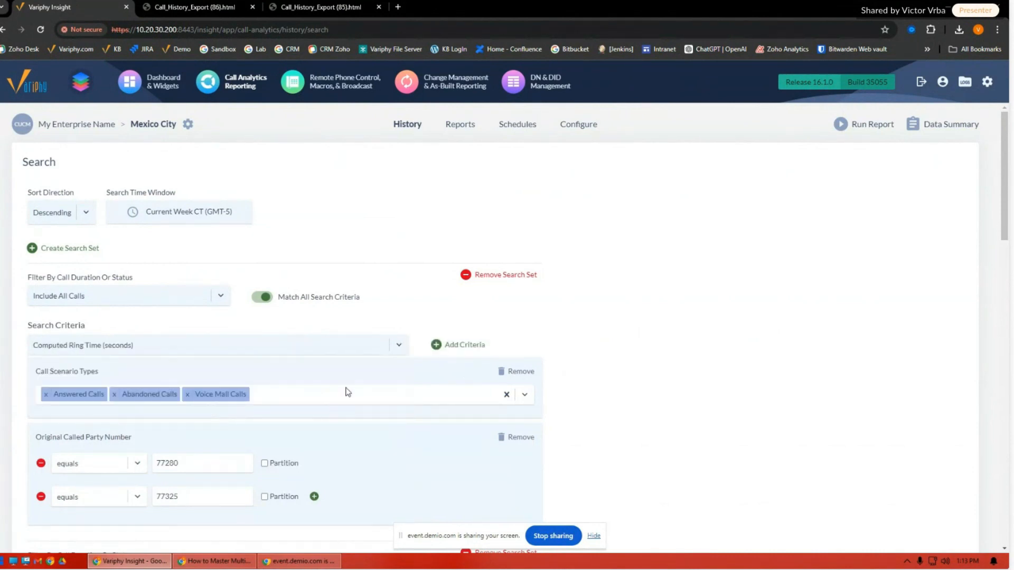
click(462, 346)
click(97, 404)
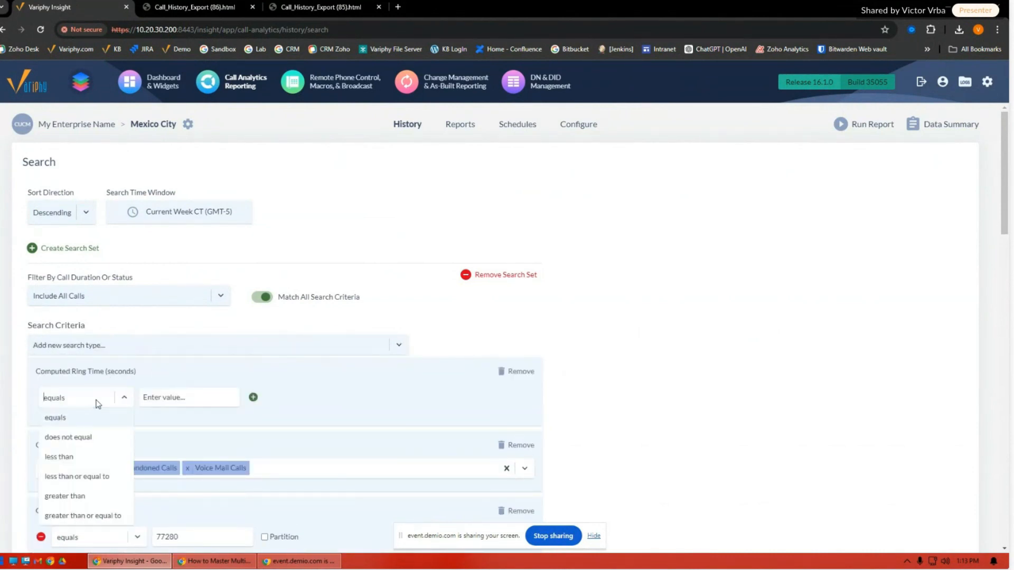
click(79, 496)
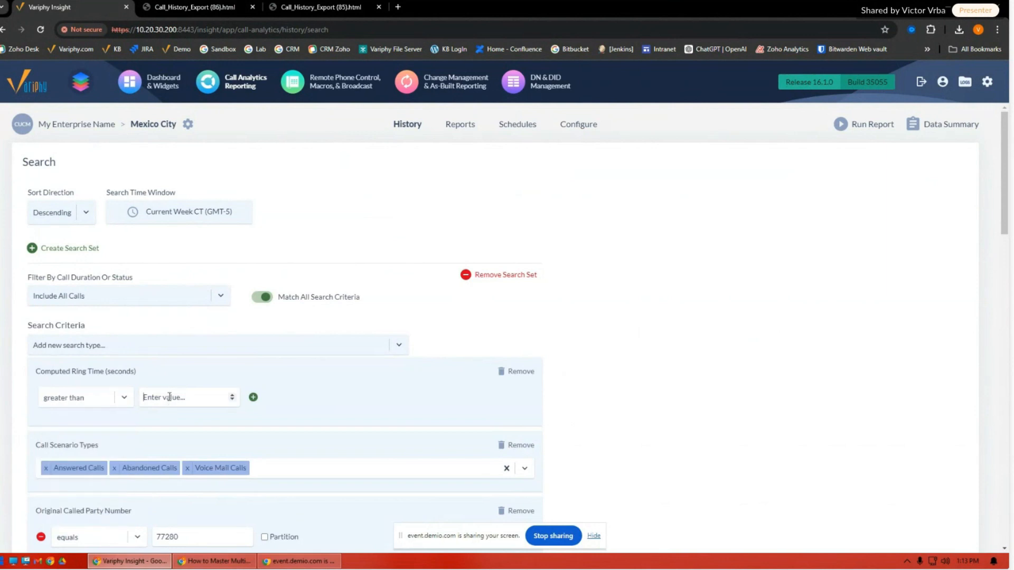
click(179, 396)
text(20)
click(253, 400)
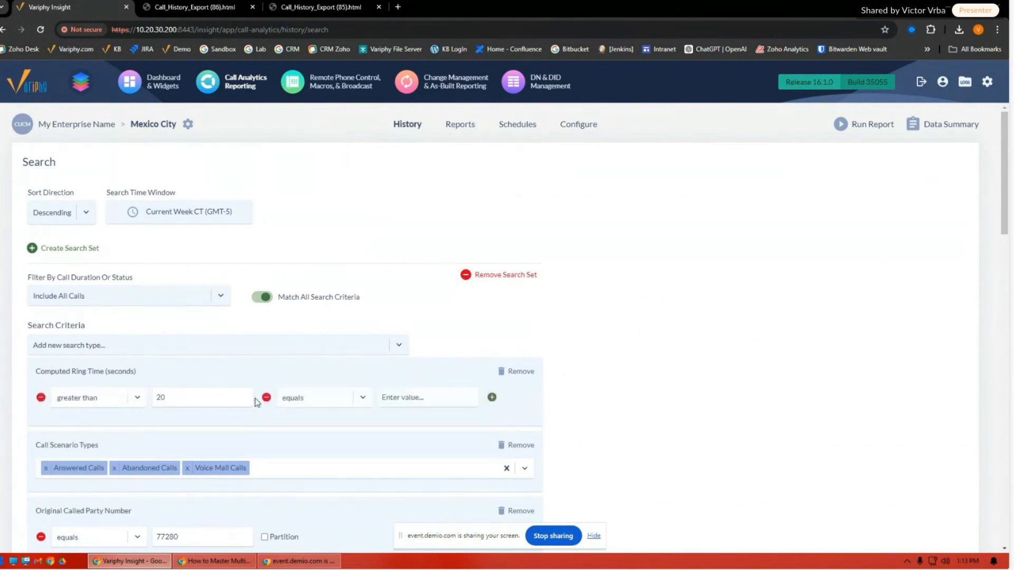
click(325, 399)
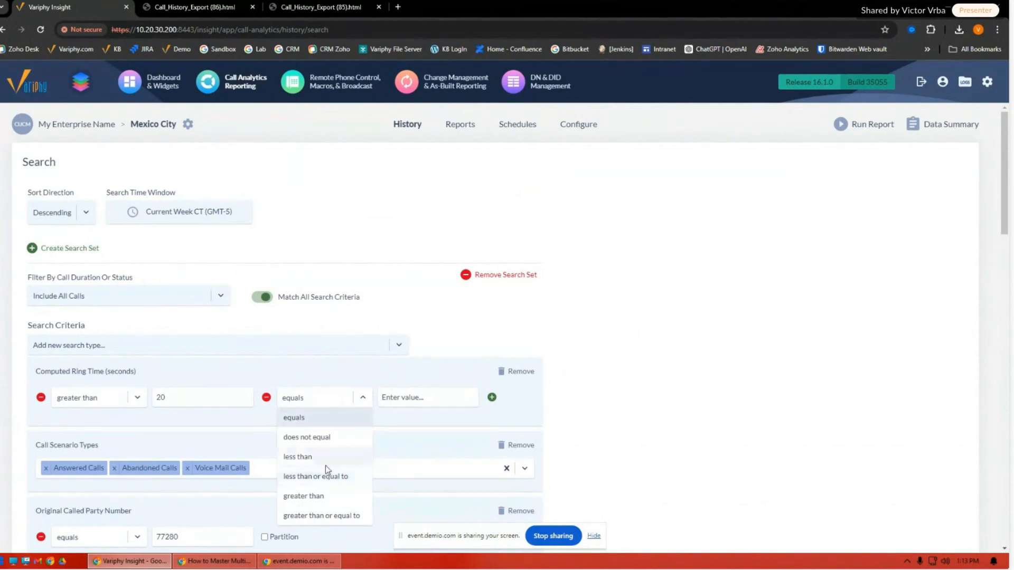
click(415, 398)
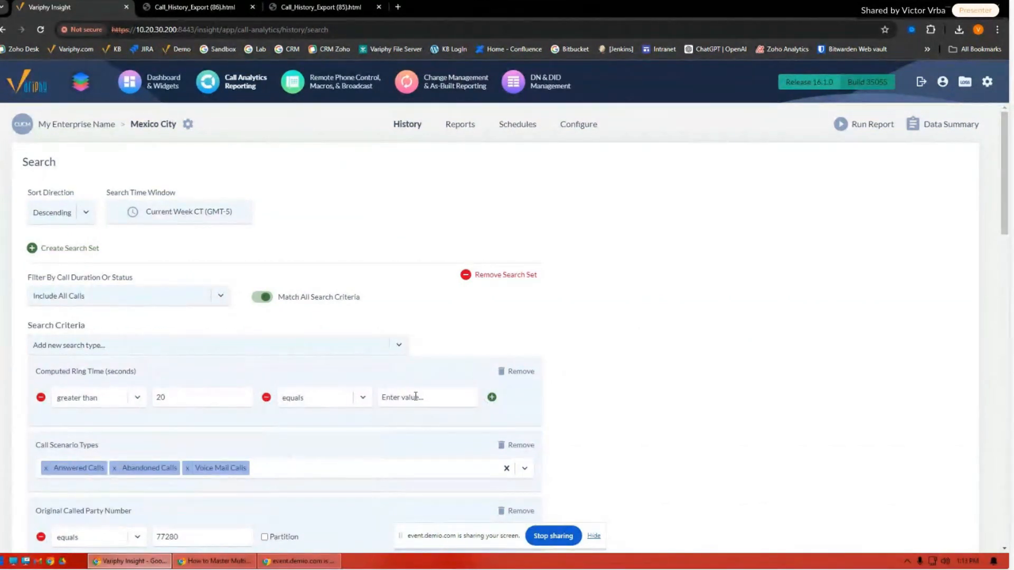
click(266, 397)
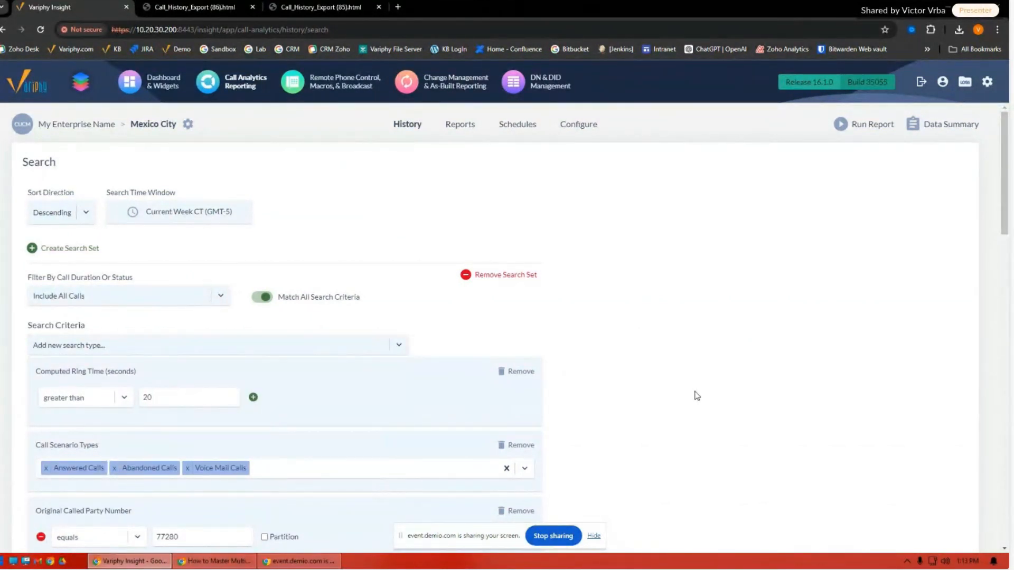
- Run the call history search with all three search sets and check the total result count
scroll(691, 396, down, 2)
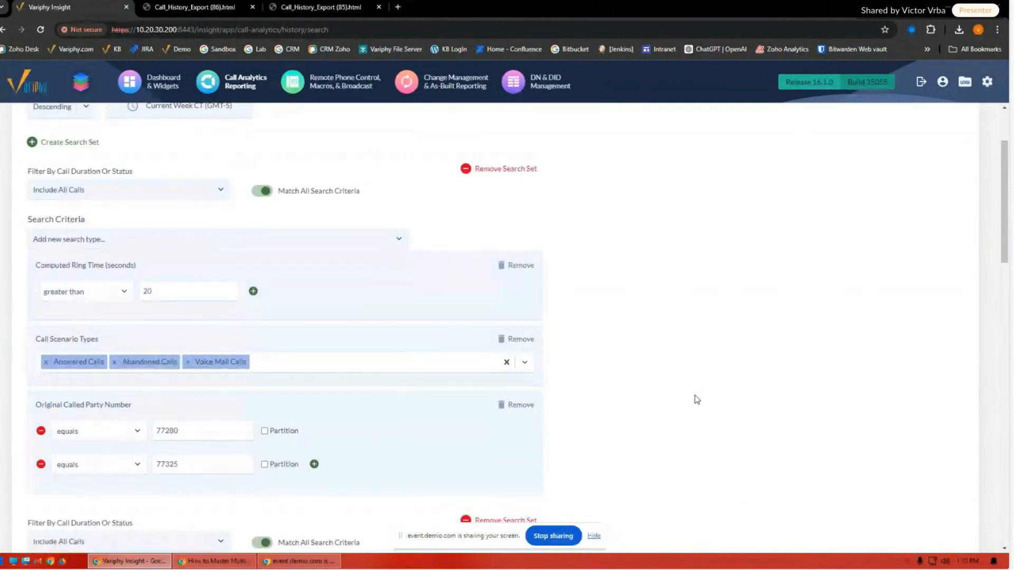
scroll(696, 400, down, 10)
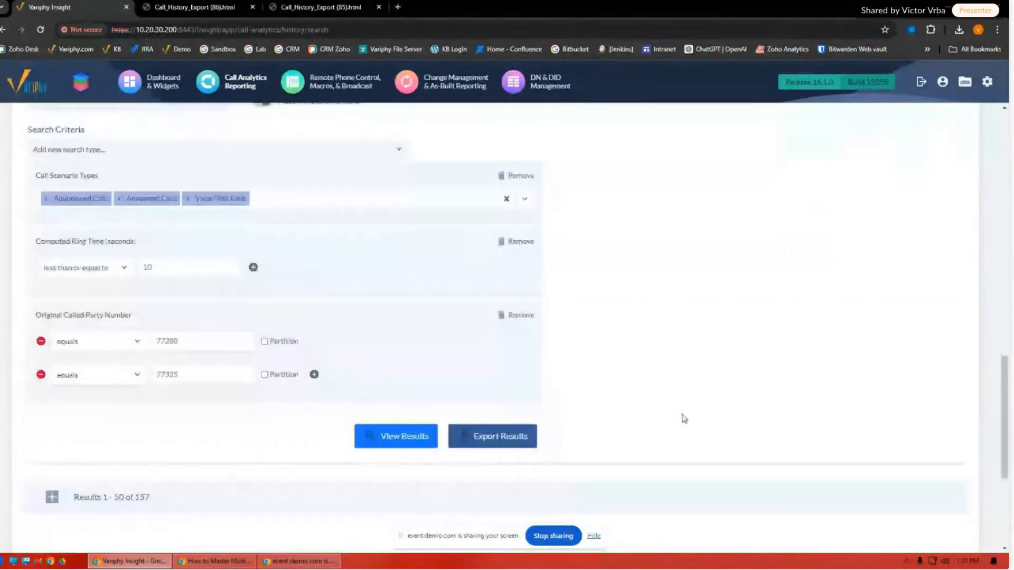
scroll(685, 418, down, 4)
click(393, 222)
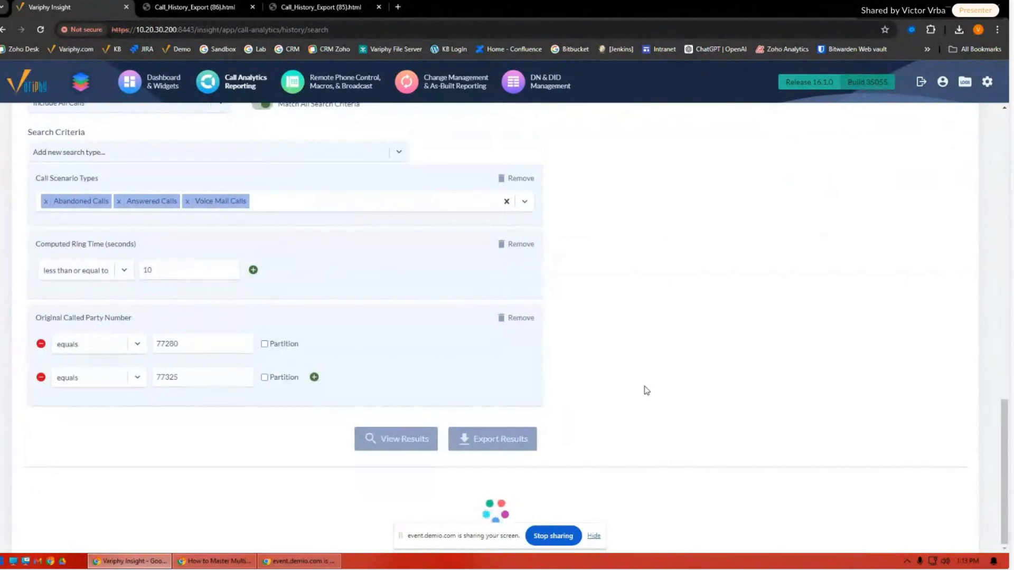
drag(122, 251, 100, 251)
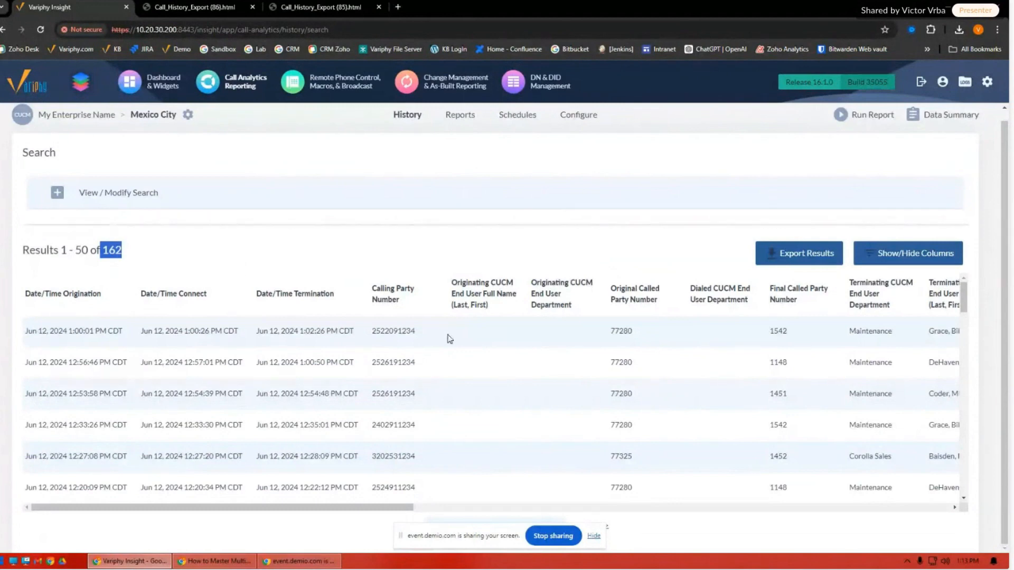
- Review the criteria of both search sets in the exported Call_History_Export (86) report
click(243, 7)
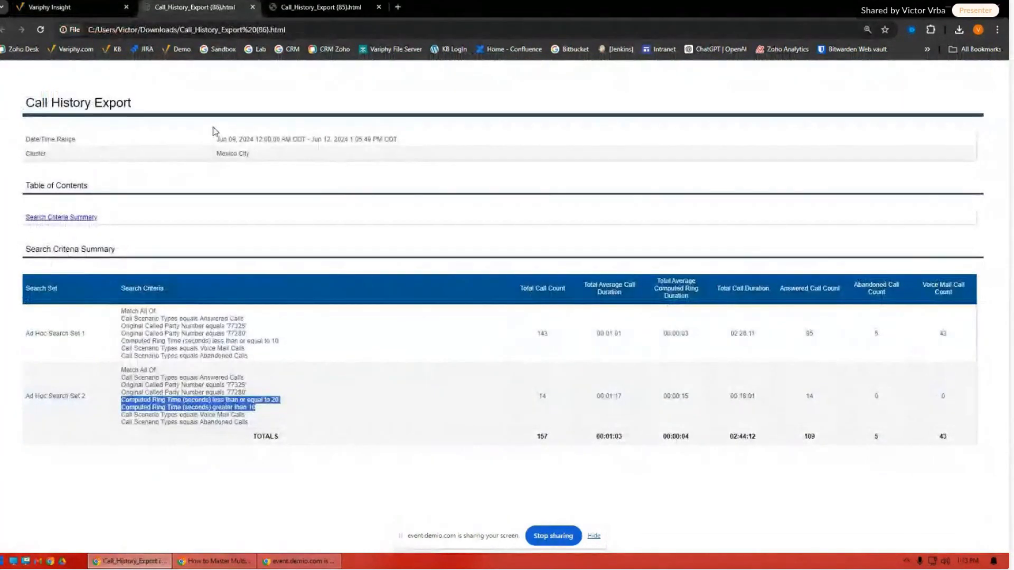
drag(131, 369, 233, 431)
drag(176, 334, 244, 350)
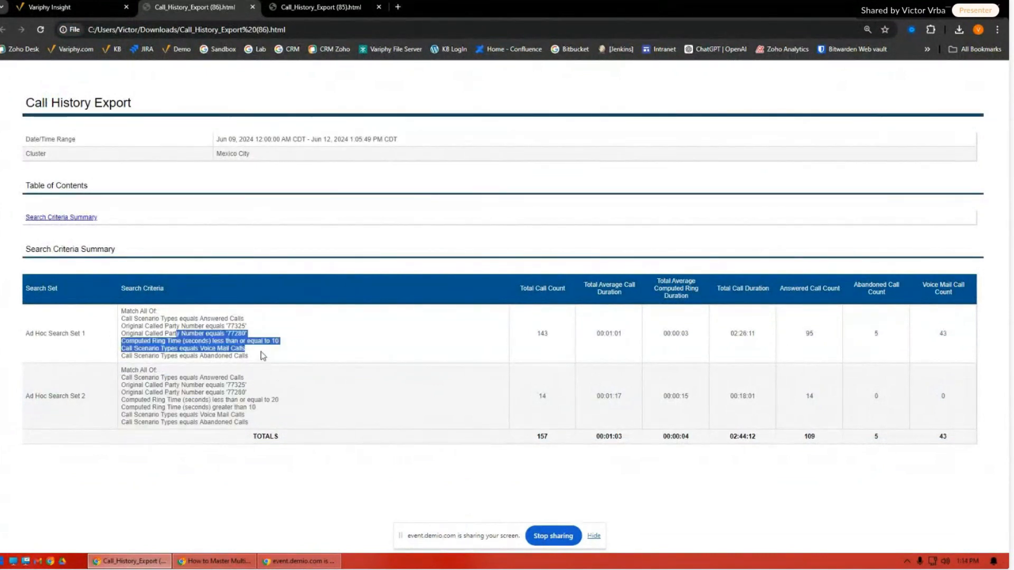
click(250, 365)
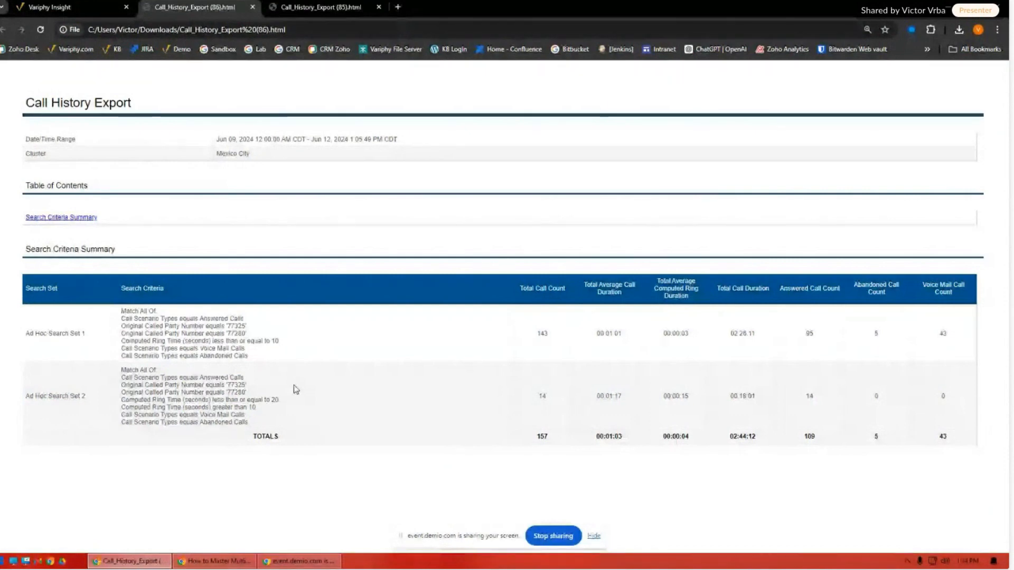
- Start exporting the new results from Variphy Insight, enable Save for Future Use and name the export "Webinar Ring Time Hunt group report"
click(79, 7)
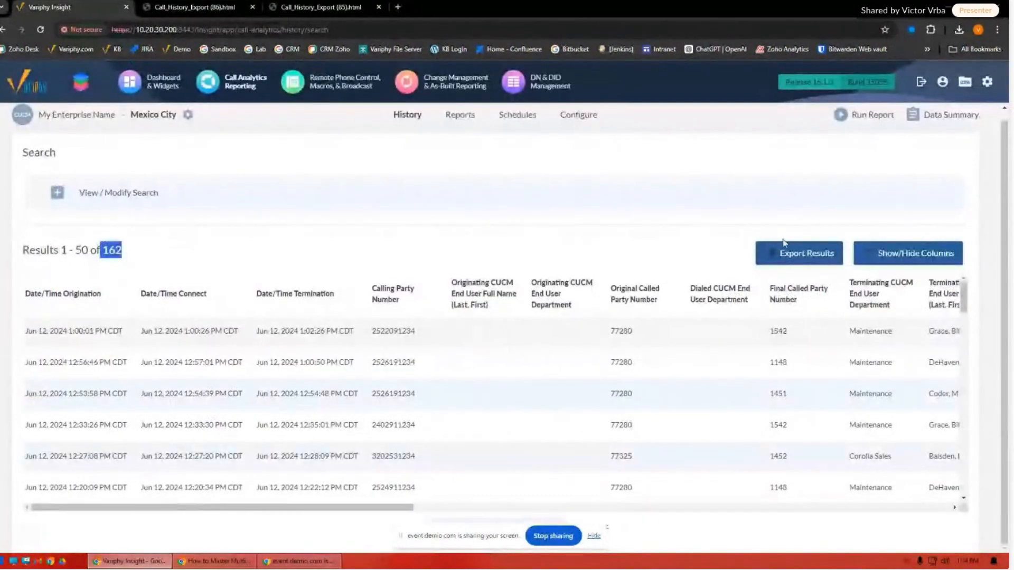
click(808, 253)
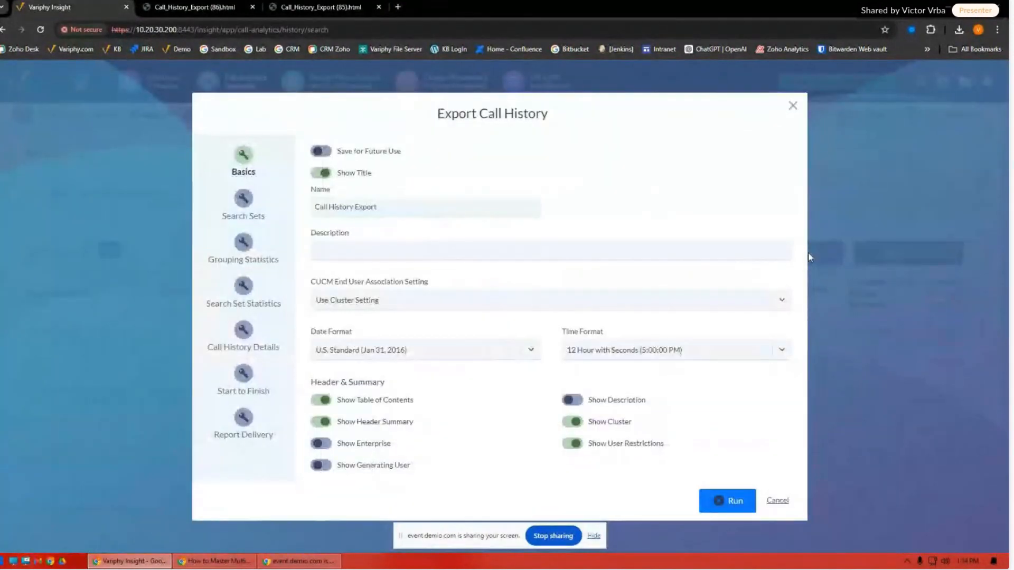
click(321, 152)
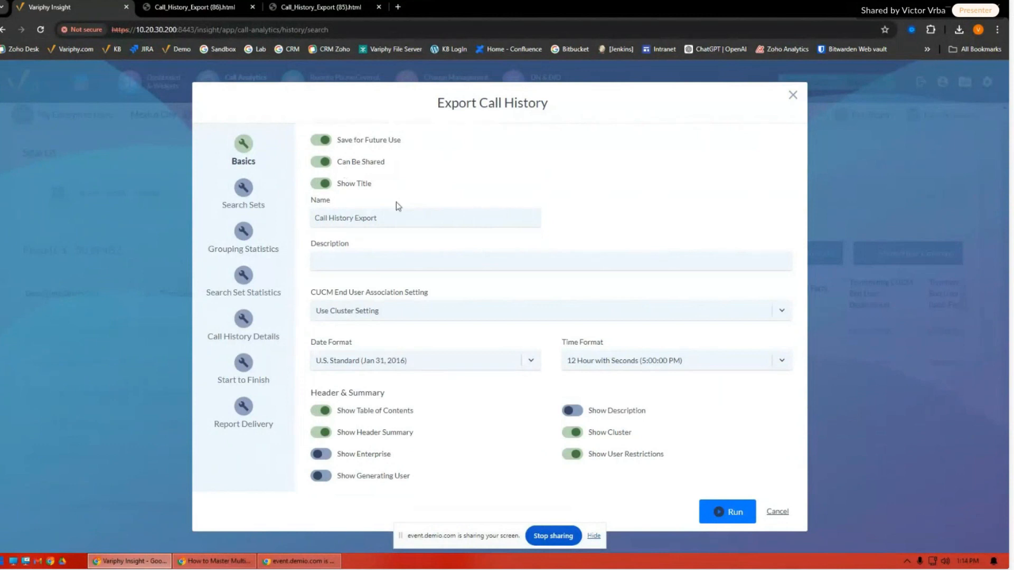
drag(375, 218, 318, 221)
text(Webinar )
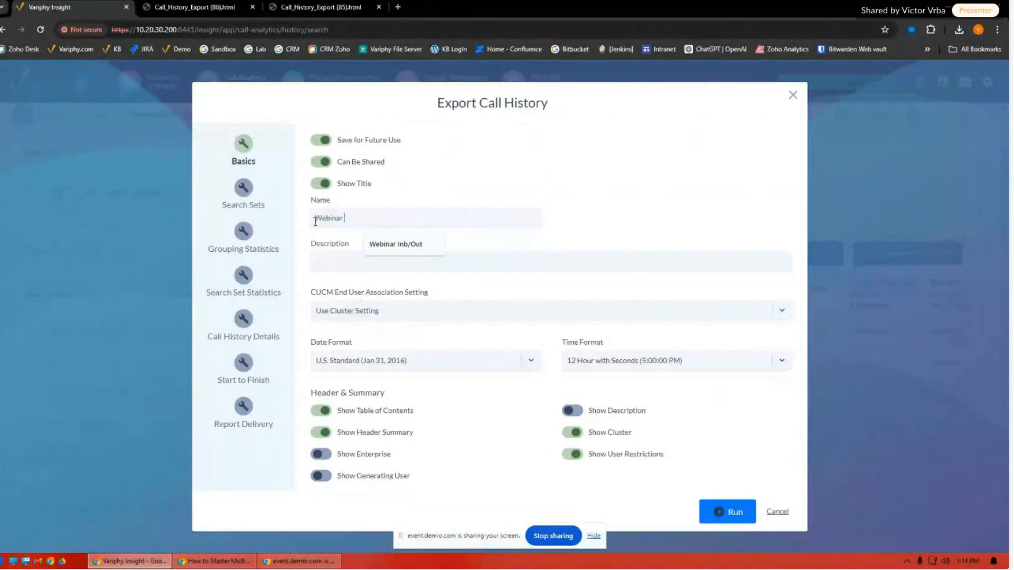
text(Ring Time)
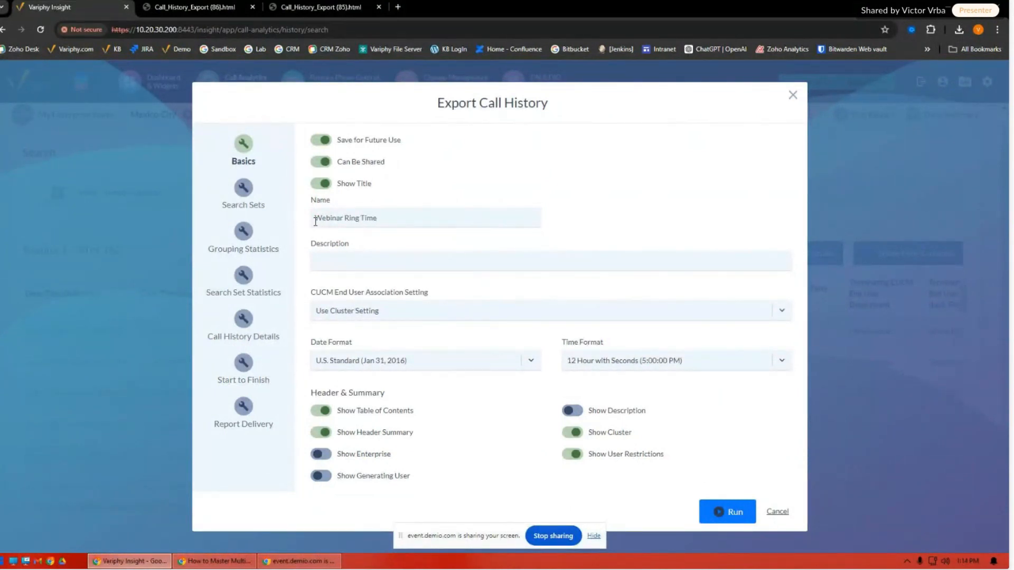
text( Hui)
text(t group report)
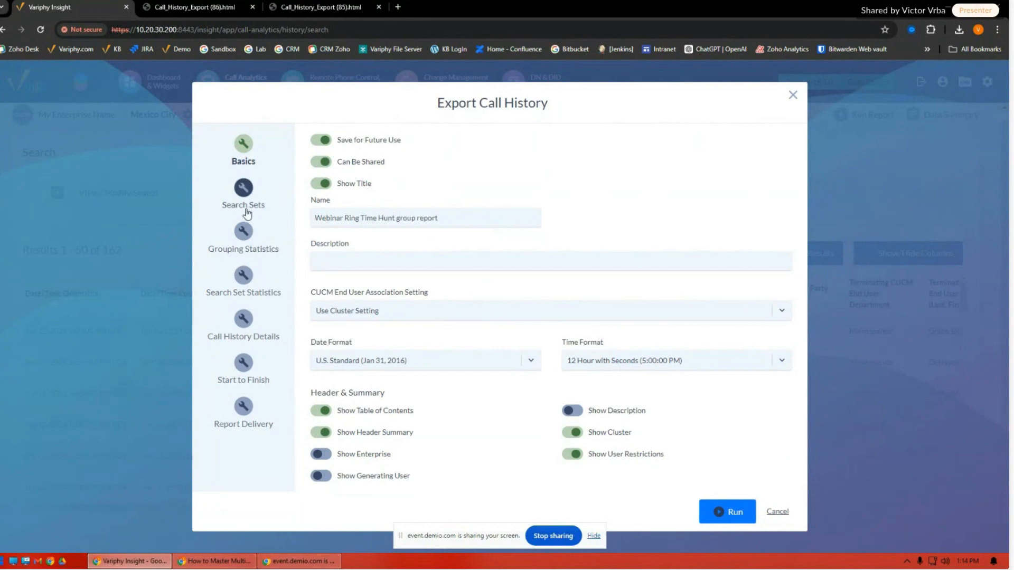
- Review the search sets in the export settings and compare their naming with the Call_History_Export (86) report
click(244, 193)
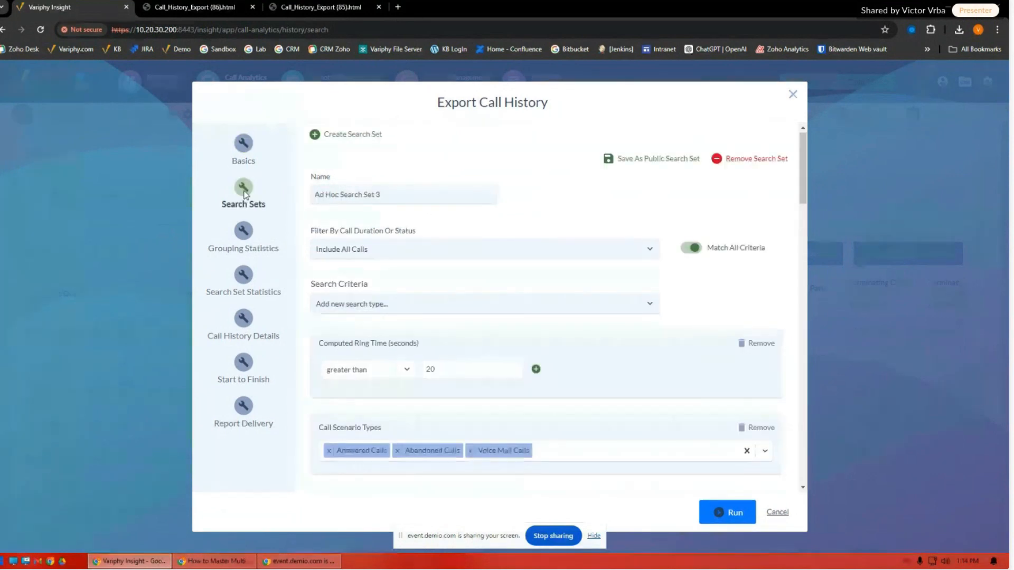
scroll(545, 272, down, 2)
scroll(545, 278, down, 5)
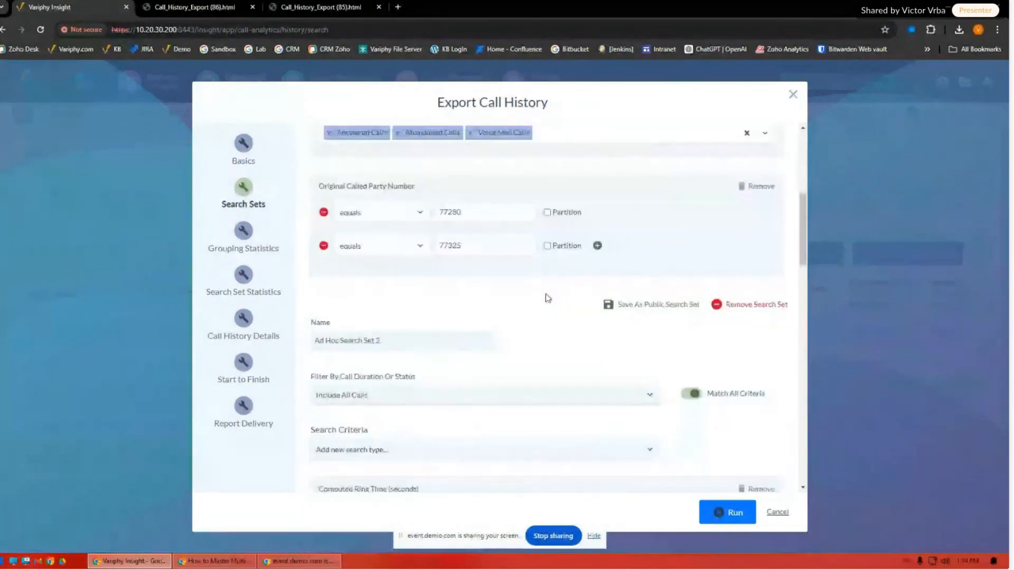
scroll(397, 290, up, 8)
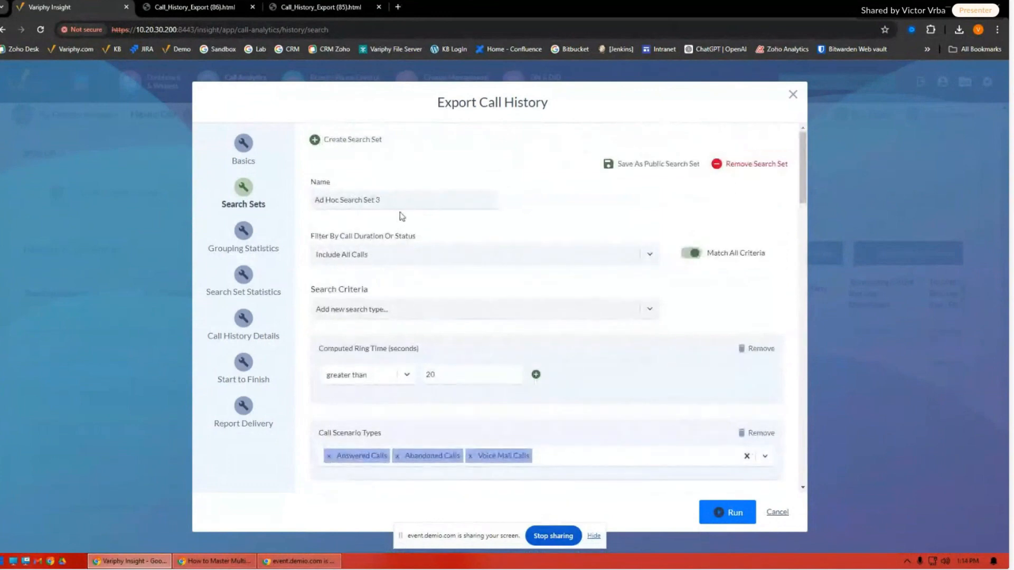
click(187, 7)
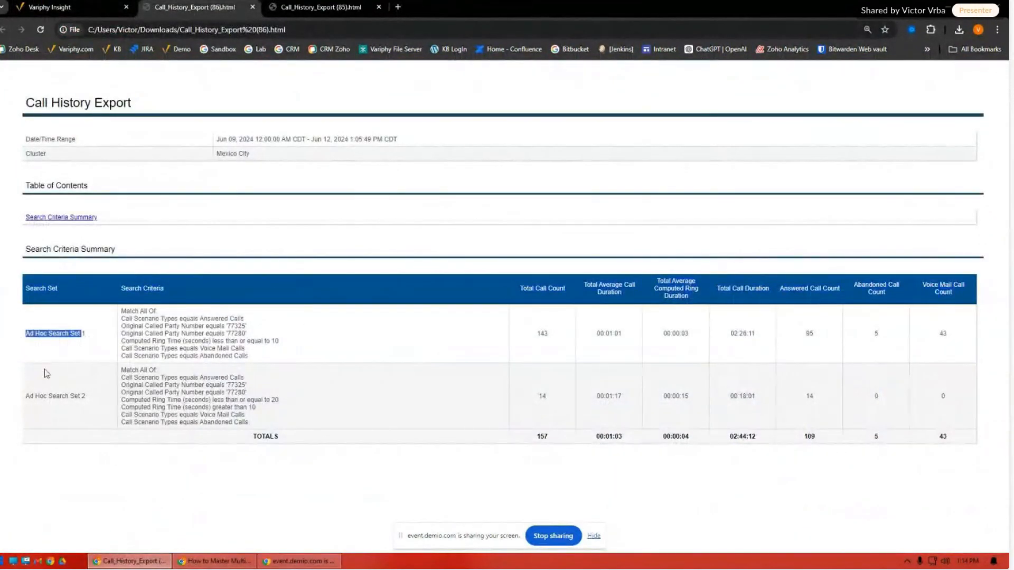
- Check the export's search sets against the Call_History_Export (86) report and rename Ad Hoc Search Set 1 as "1 - Answered <10"
click(79, 7)
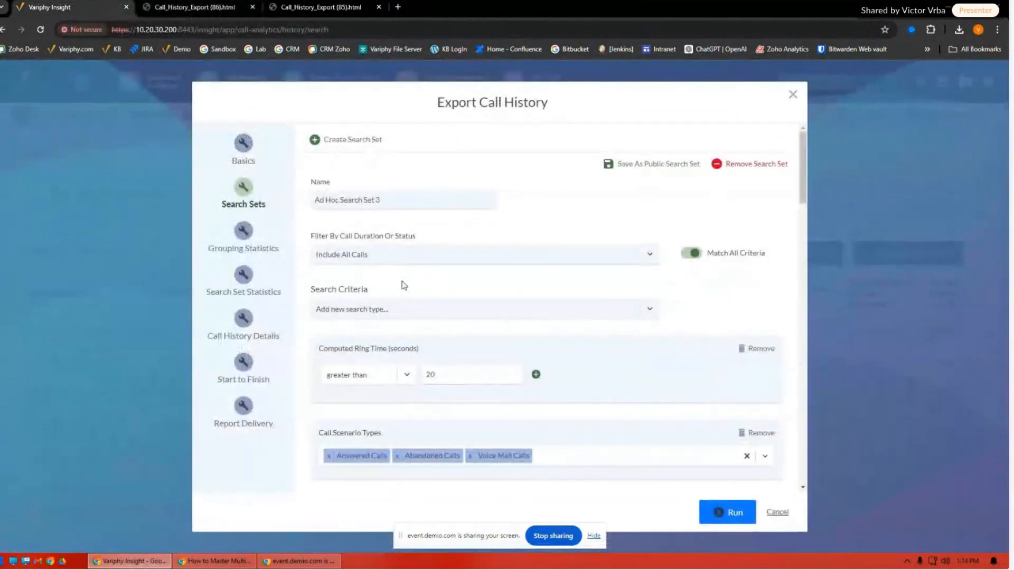
scroll(402, 285, down, 3)
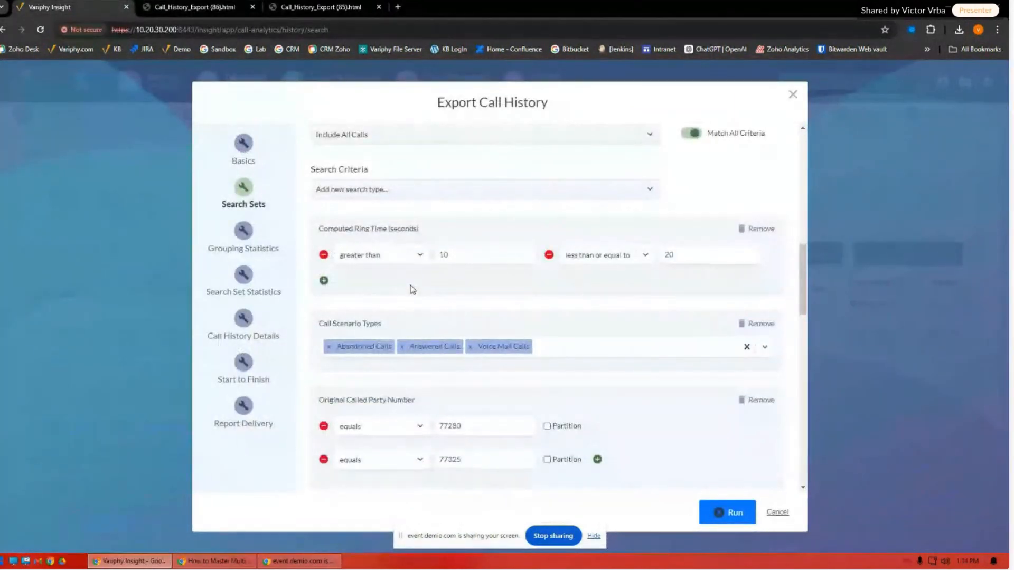
scroll(441, 406, down, 3)
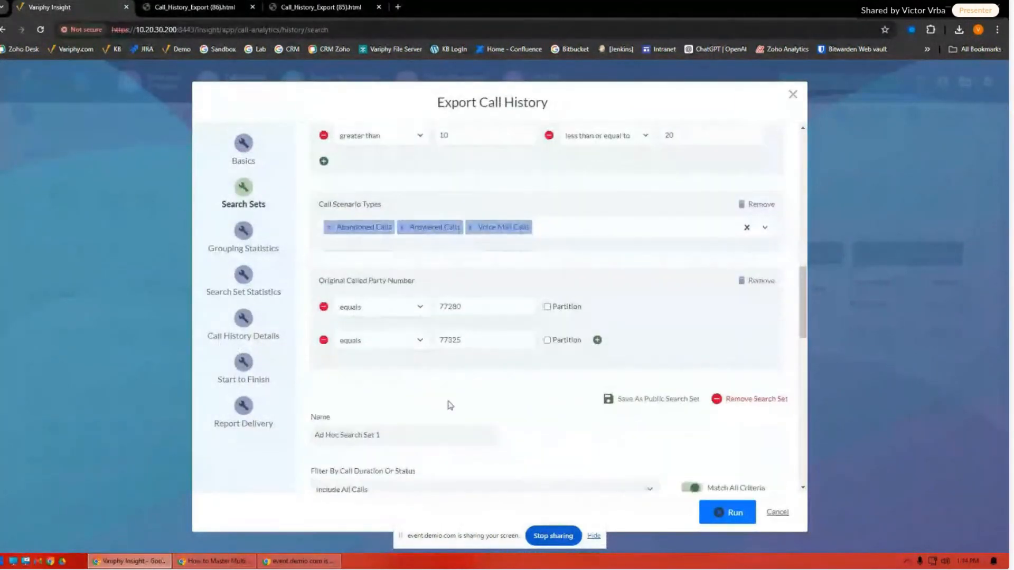
scroll(450, 405, down, 5)
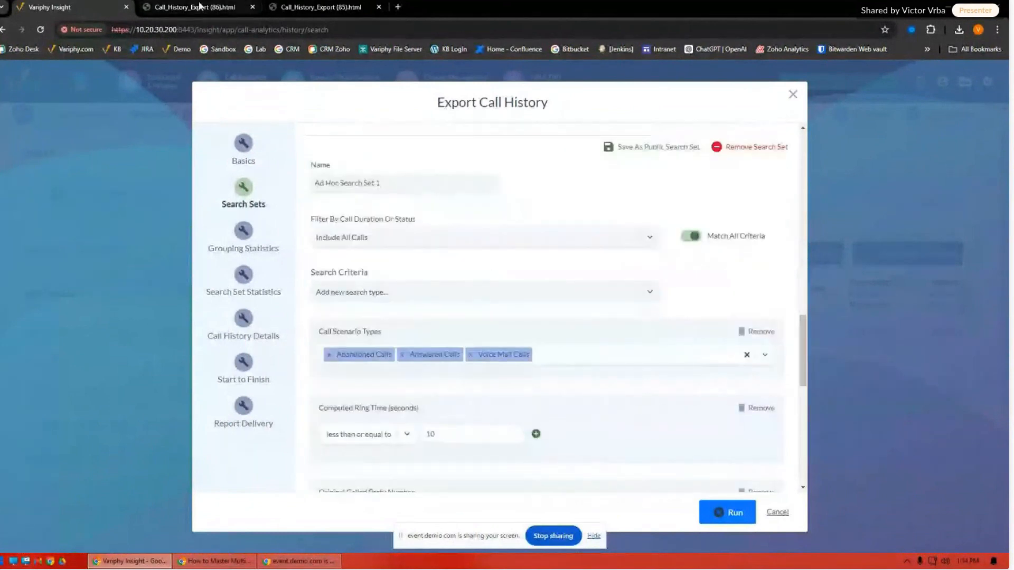
click(199, 7)
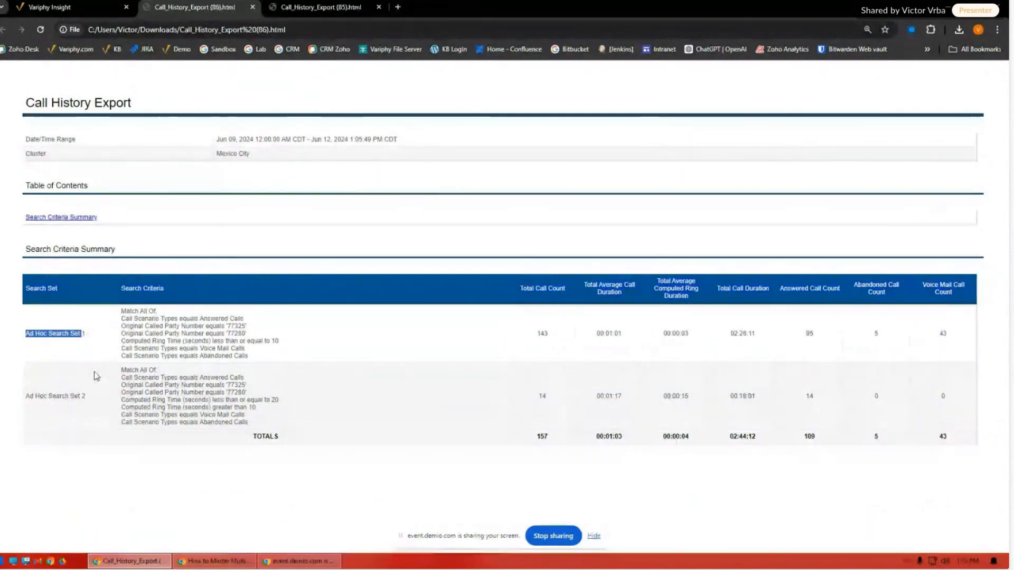
click(79, 8)
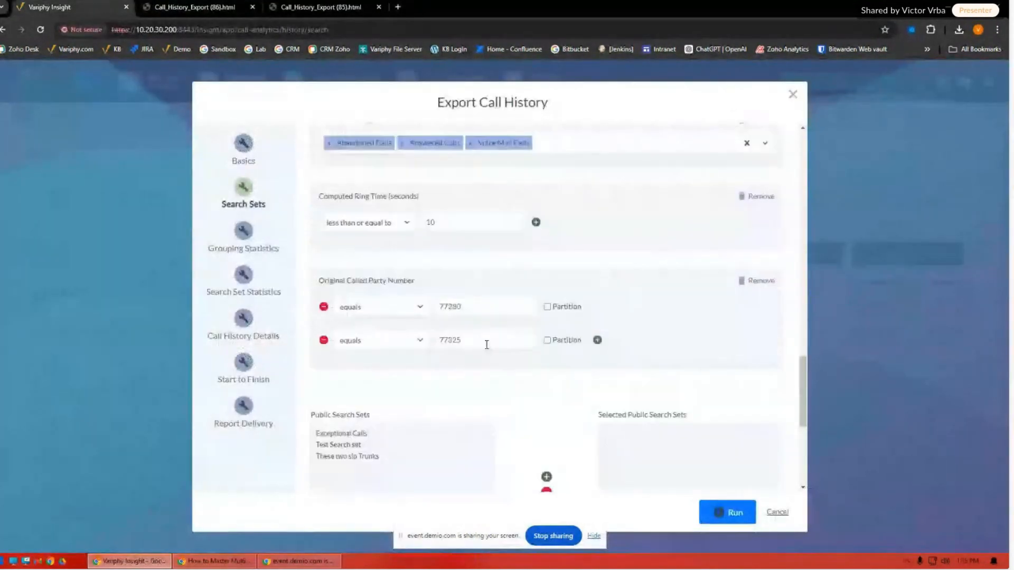
scroll(485, 345, up, 2)
click(423, 296)
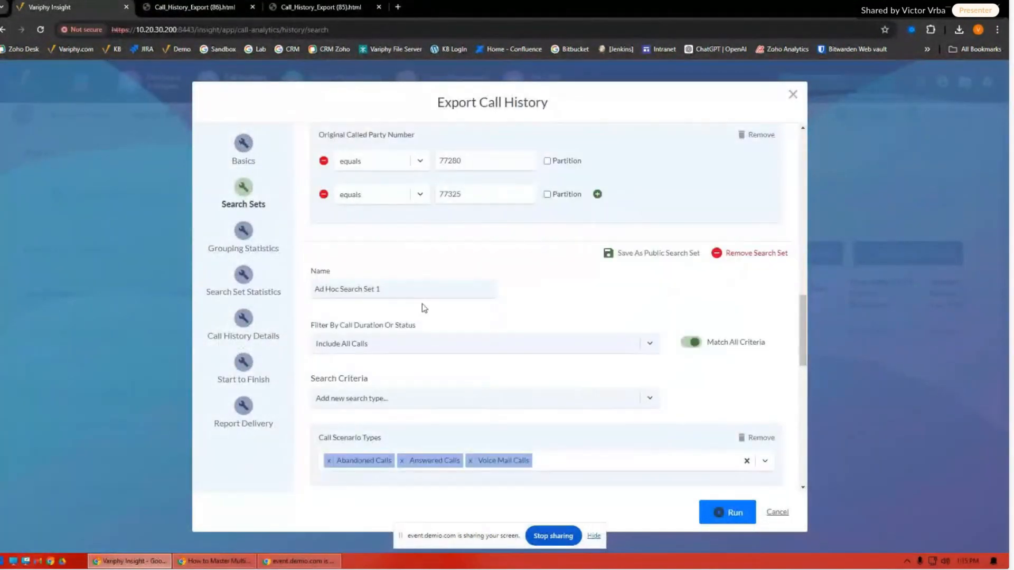
drag(366, 291, 301, 293)
text(1 -)
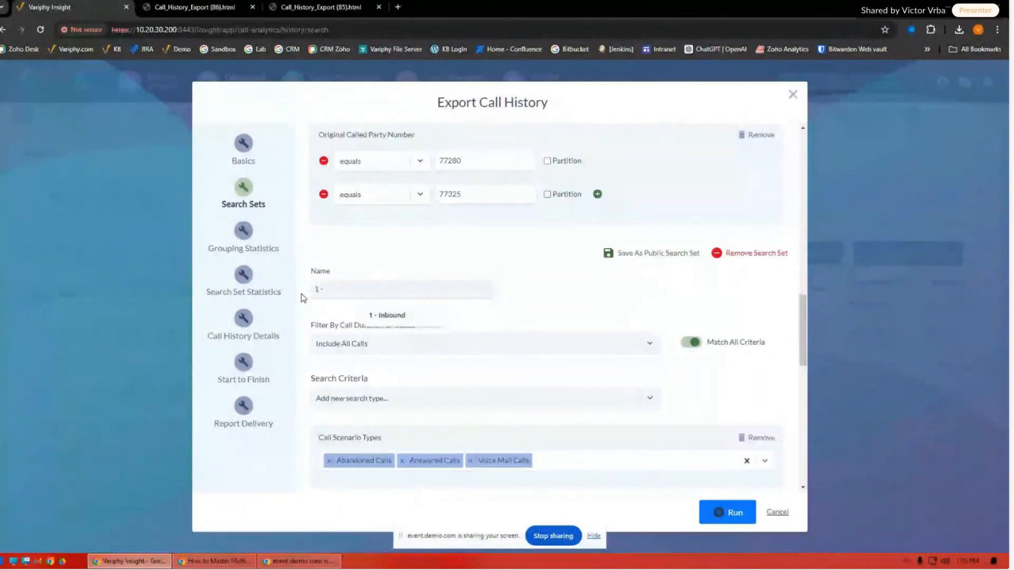
text( Answere)
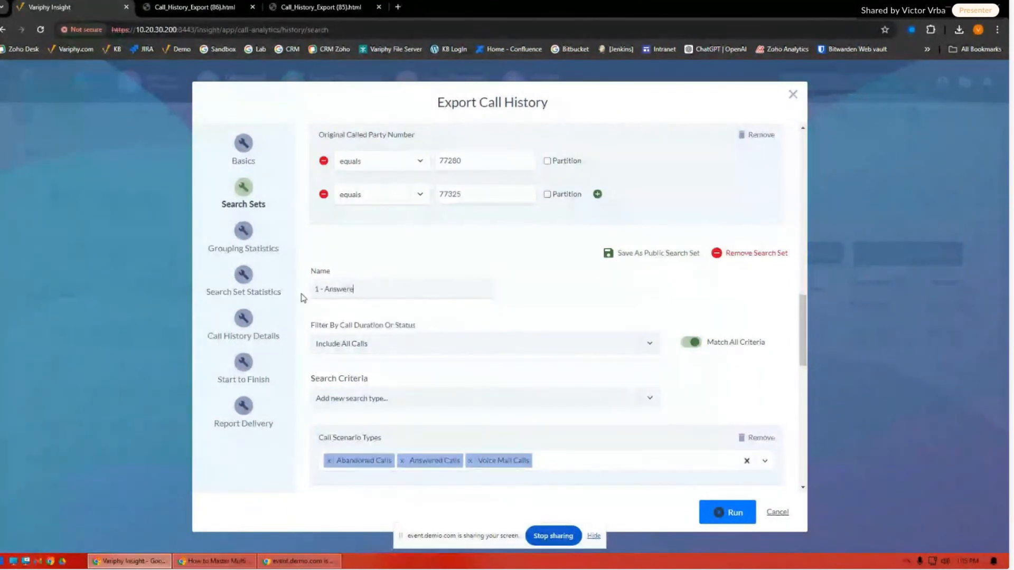
text(d >)
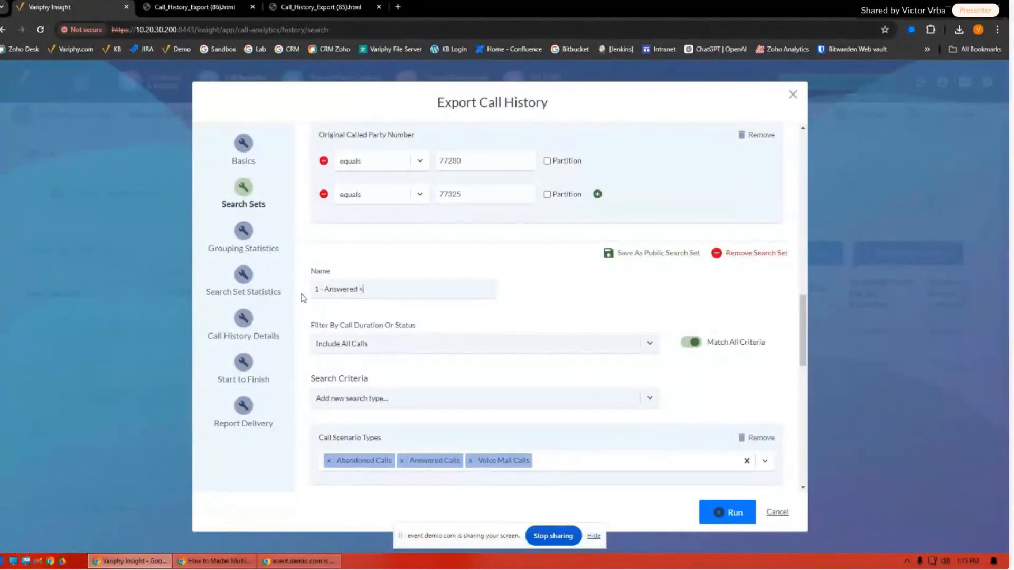
text(10)
- Rename the search set with ring time greater than 10 and up to 20 seconds as "2 - 10<>20"
scroll(552, 323, up, 8)
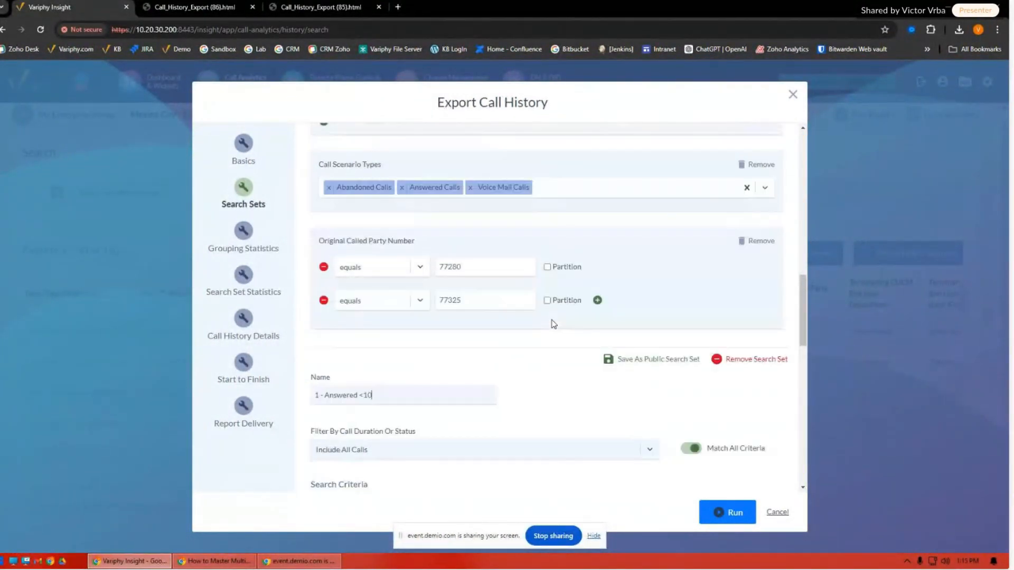
drag(380, 239, 313, 236)
text(2)
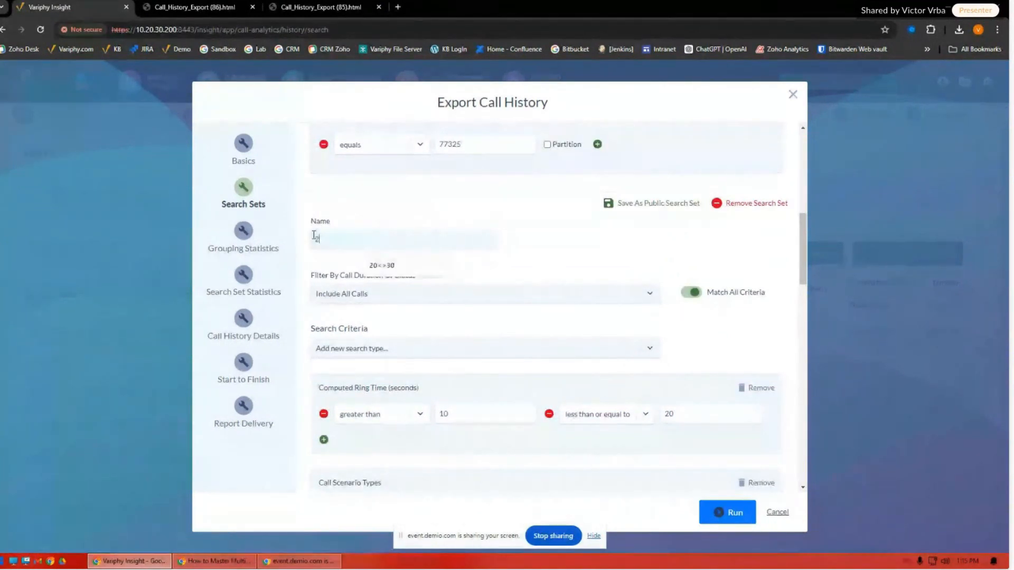
text( -)
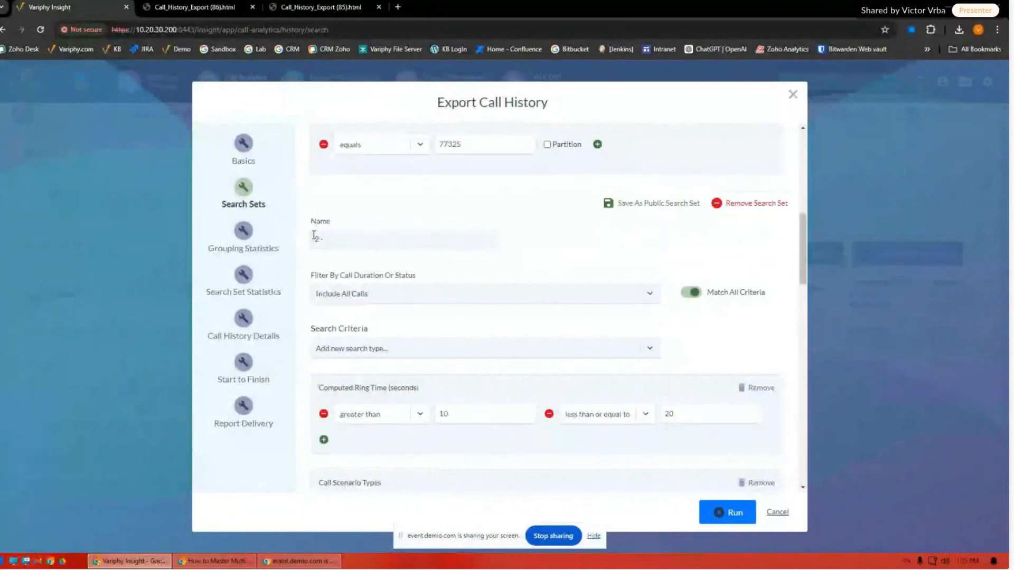
text( 10<>20)
- Reword the second search set's name as "2 - between 10 and 20 seconds"
scroll(385, 274, up, 8)
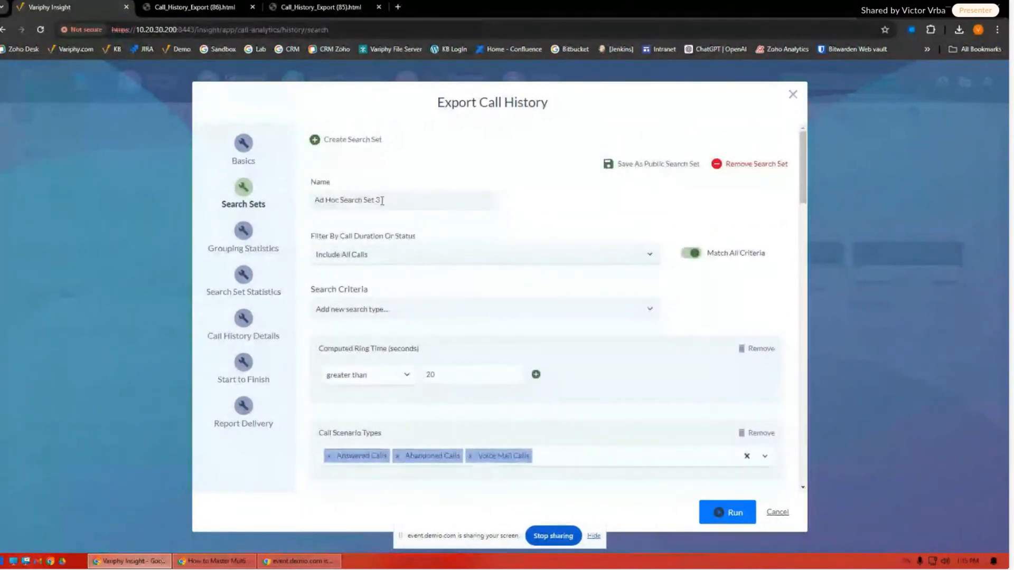
drag(436, 199, 315, 199)
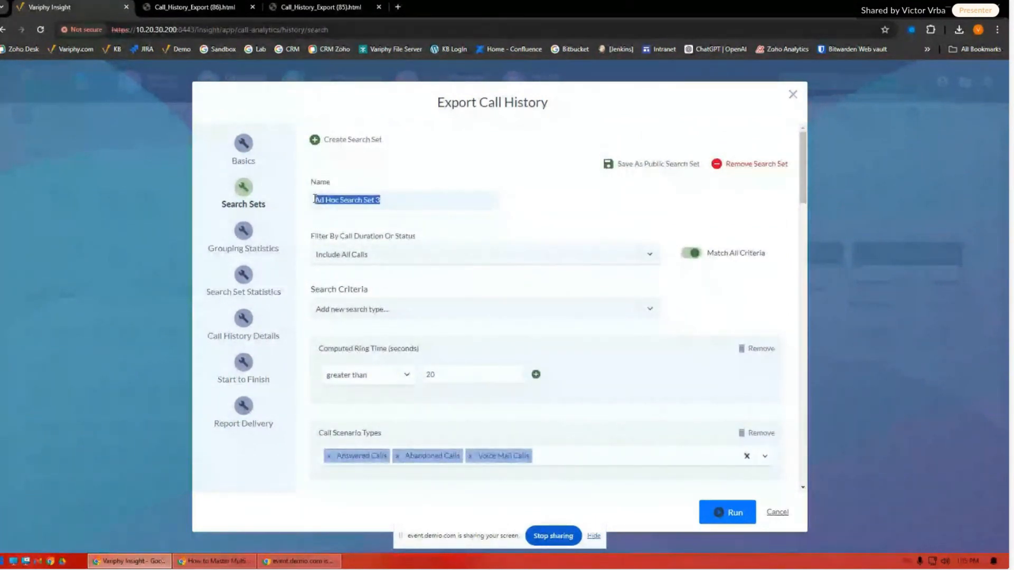
scroll(401, 285, down, 5)
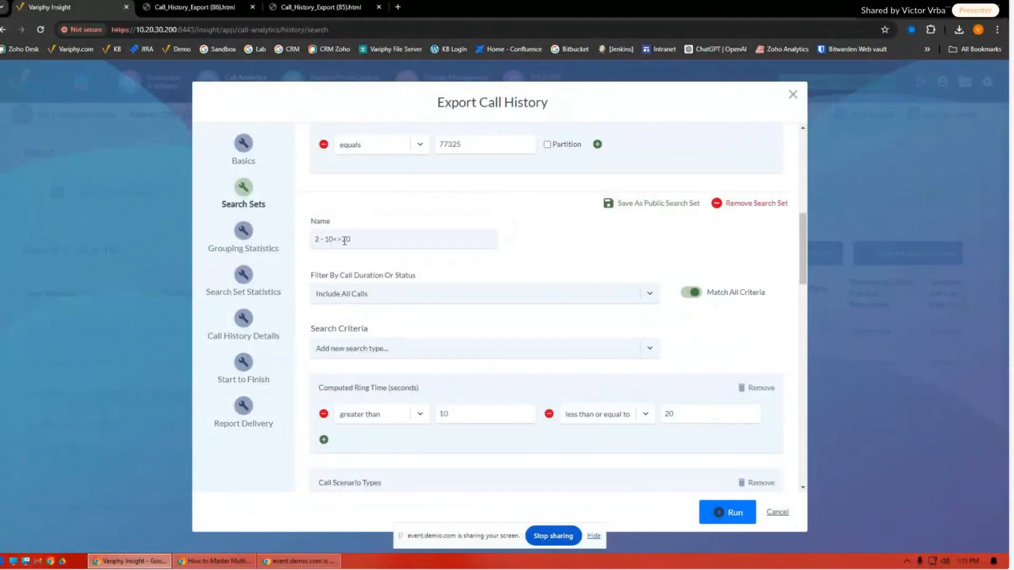
drag(355, 239, 378, 236)
click(331, 239)
text(between 10 nd 20 secondsd)
click(365, 241)
text(a)
- Reword the first search set's name as "1 - Answered within 10 seconds"
scroll(374, 240, down, 10)
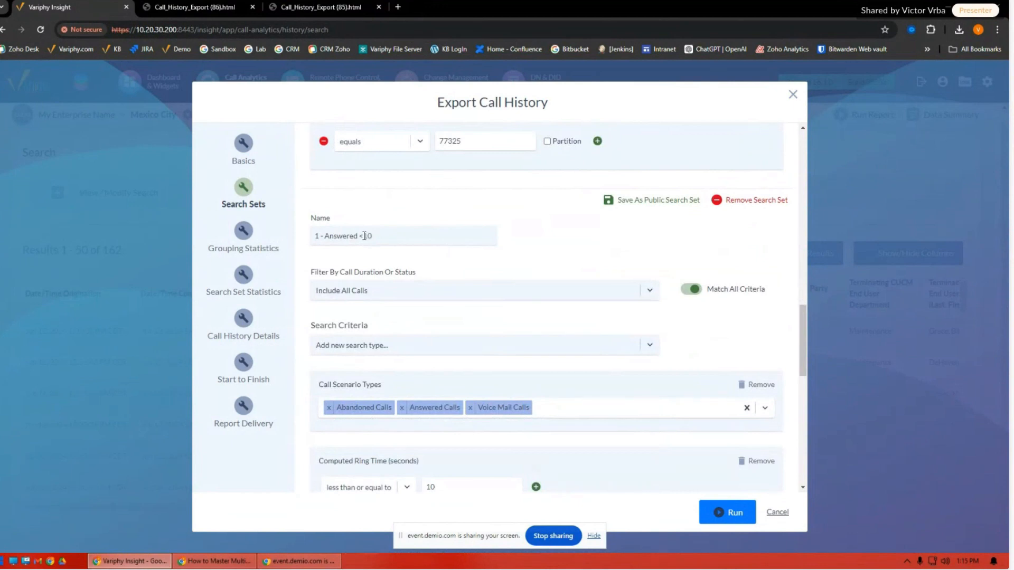
click(364, 236)
key(BackSpace)
text(within 10 seconds)
- Rename Ad Hoc Search Set 3 as "3 - Answered Greater than 20 seconds"
scroll(394, 287, up, 10)
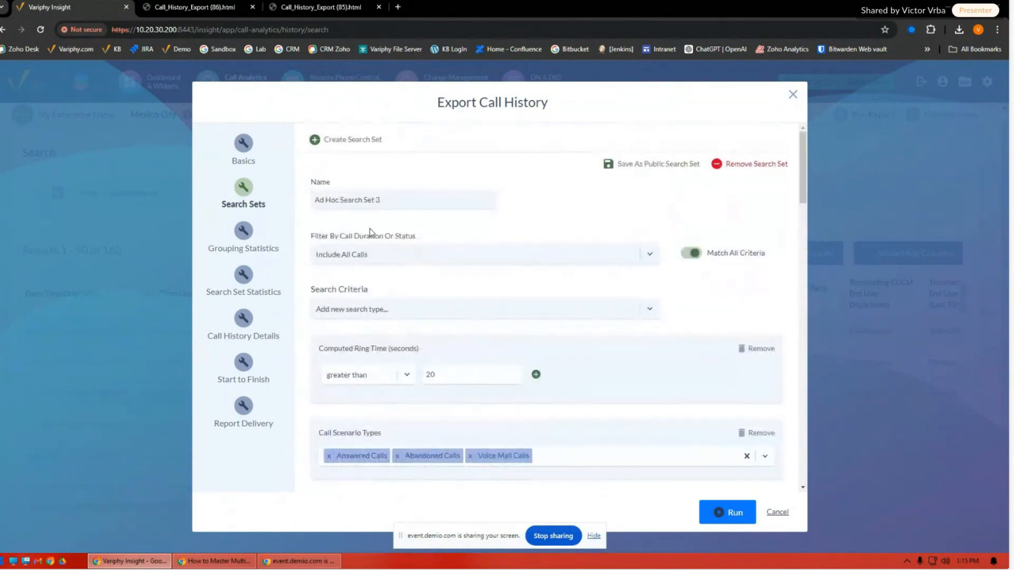
drag(380, 200, 314, 205)
text(3 -)
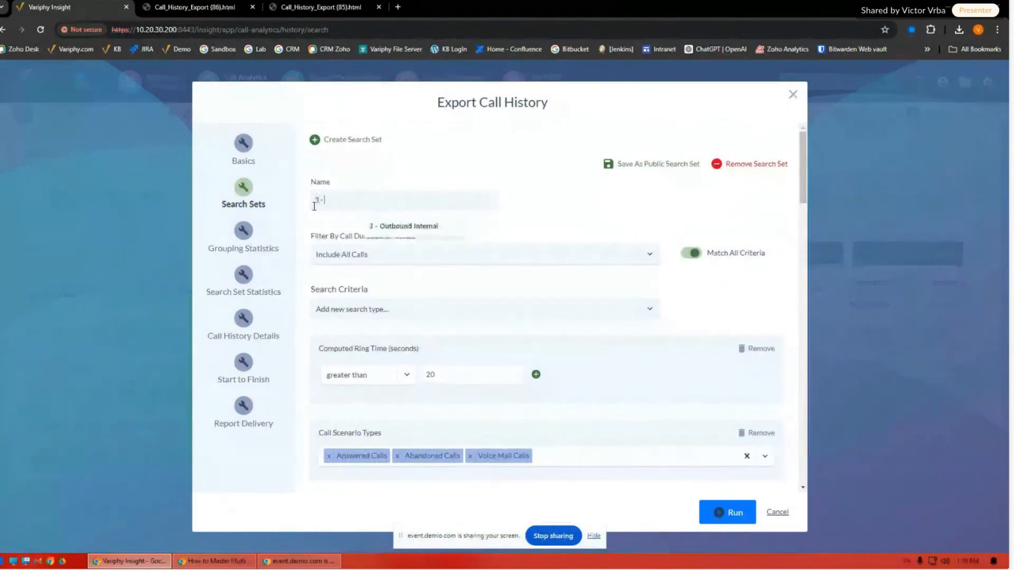
text( Answ)
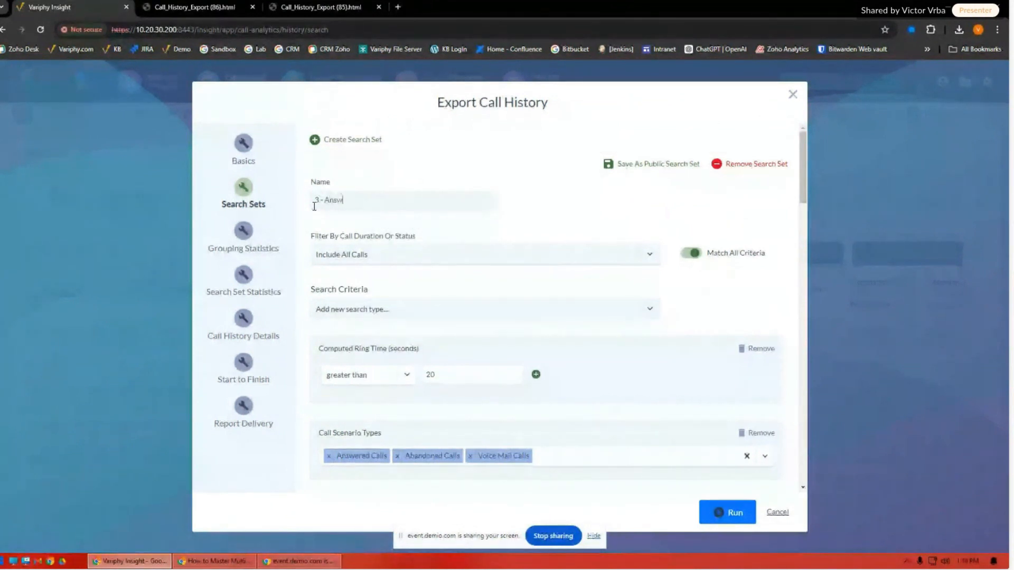
text(ered Great)
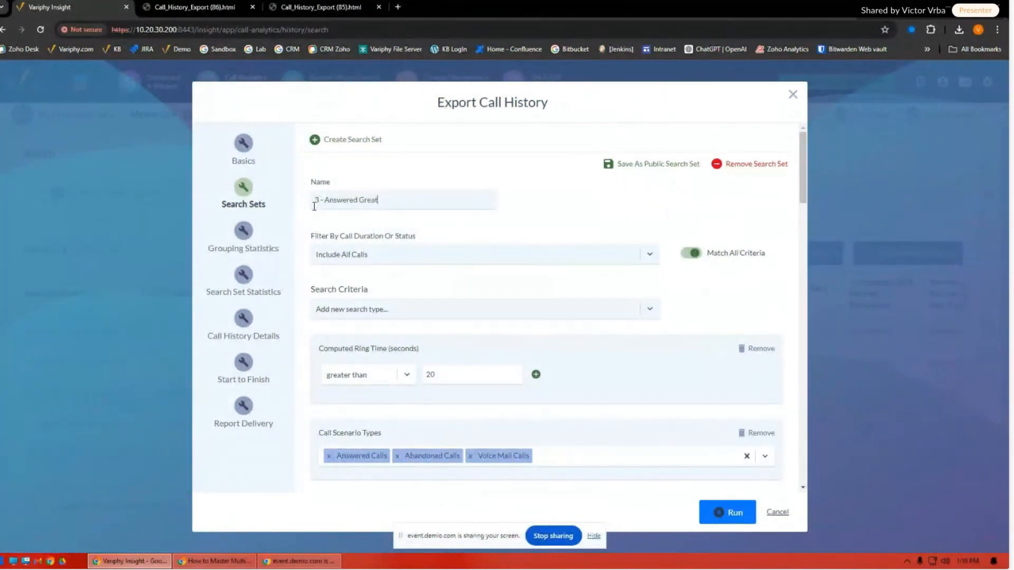
text(er than 20 seconds)
scroll(549, 248, down, 2)
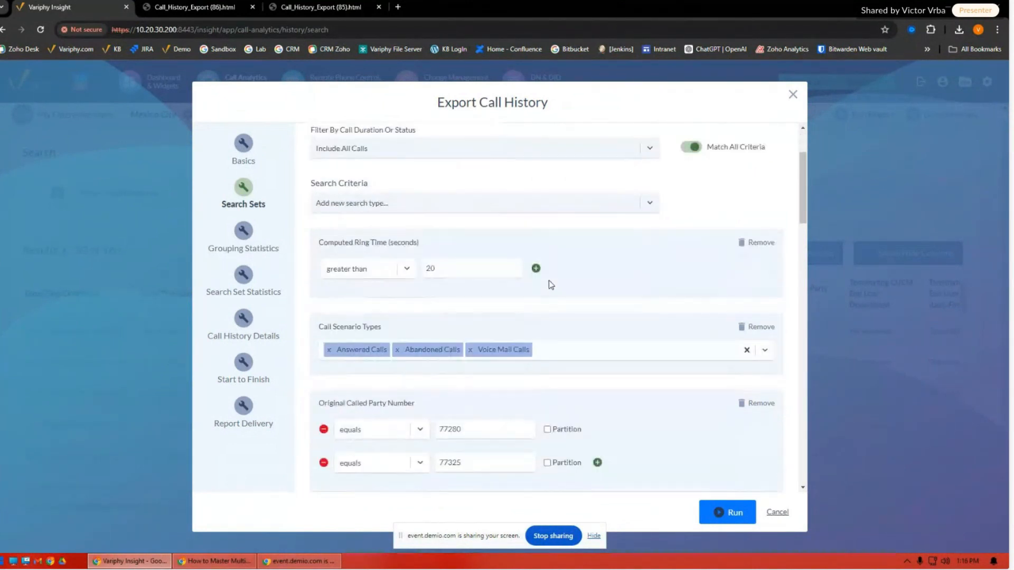
scroll(549, 286, up, 2)
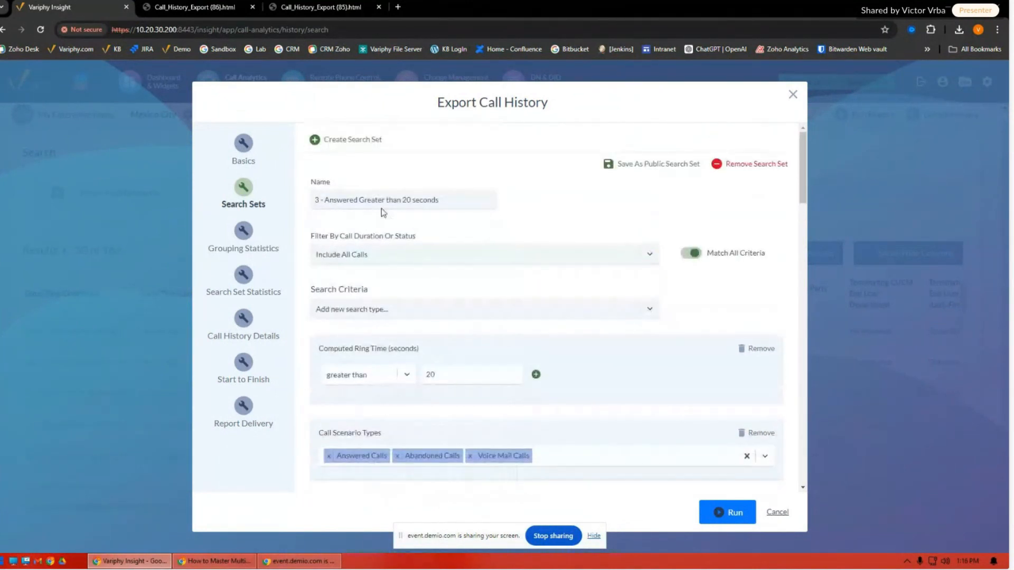
- Turn off Show Search Set Criteria in the search set statistics and review the criteria column it controls in the Call_History_Export (86) report
click(201, 14)
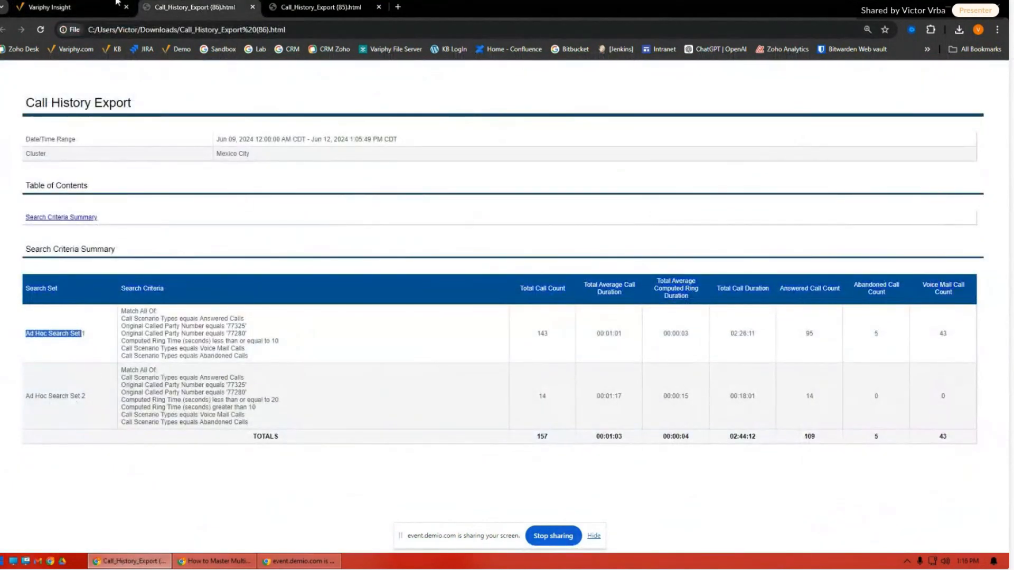
click(53, 7)
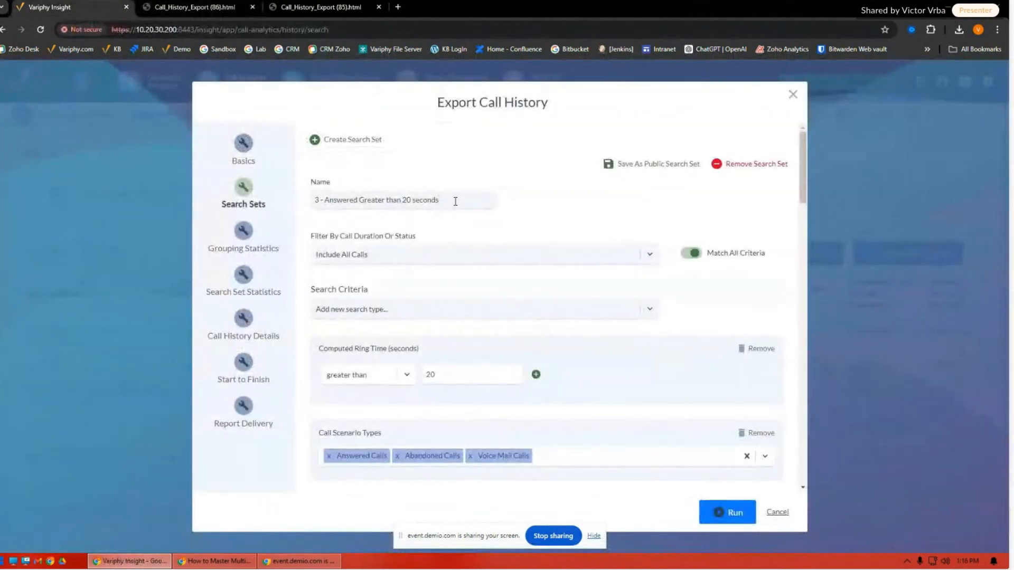
click(276, 281)
scroll(634, 280, down, 2)
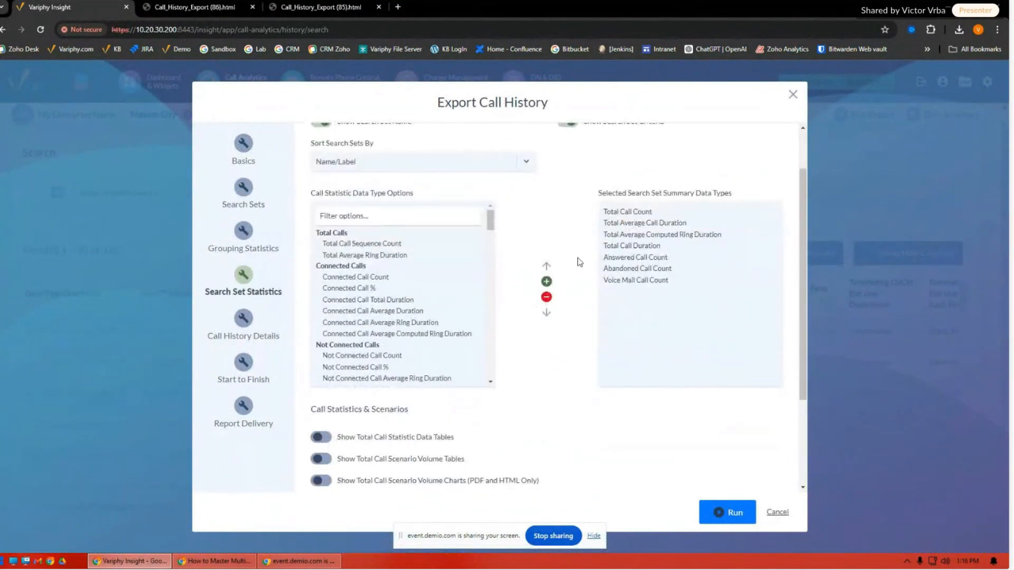
scroll(600, 256, up, 1)
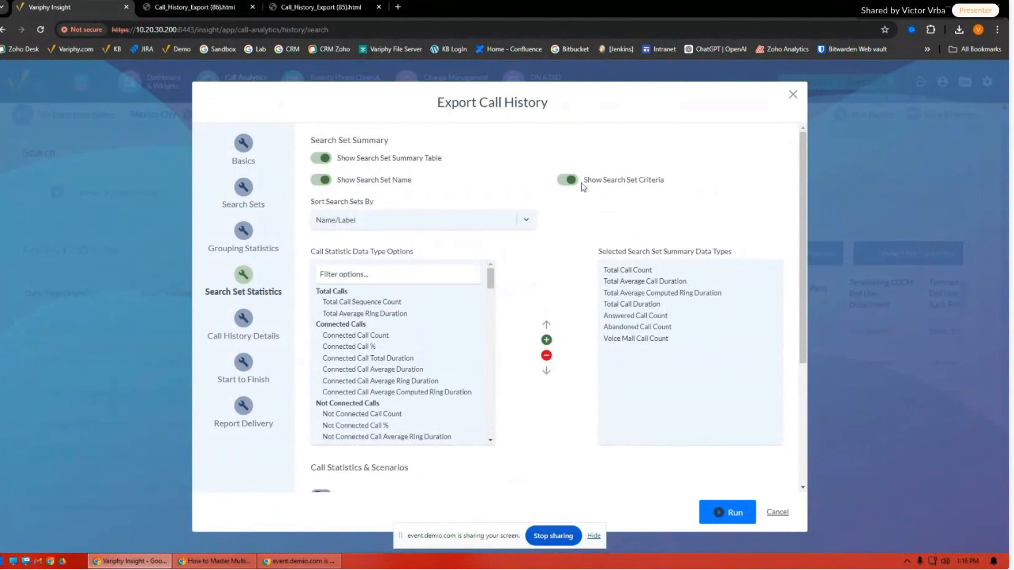
click(568, 180)
drag(589, 181, 666, 188)
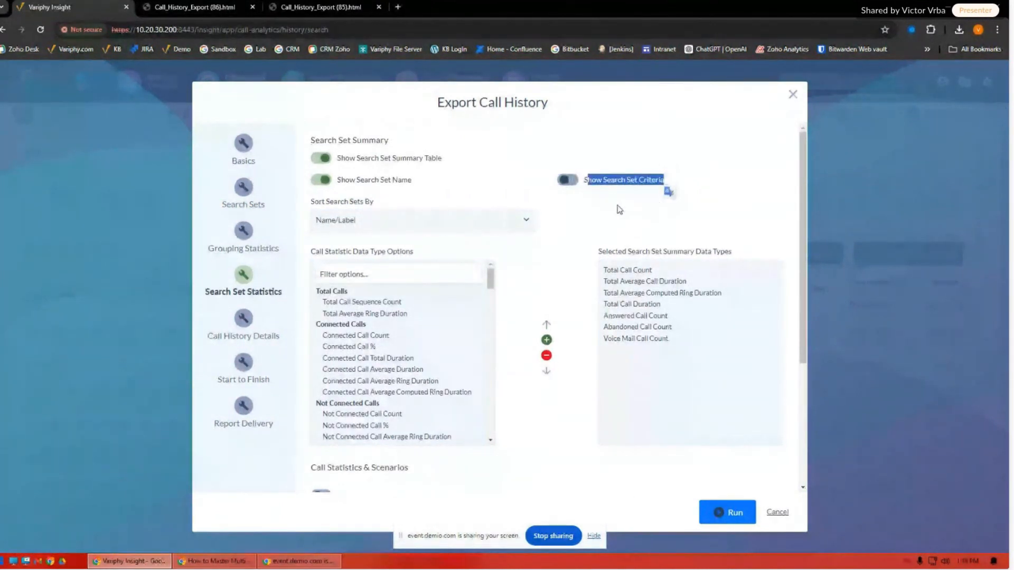
click(194, 7)
drag(248, 357, 126, 311)
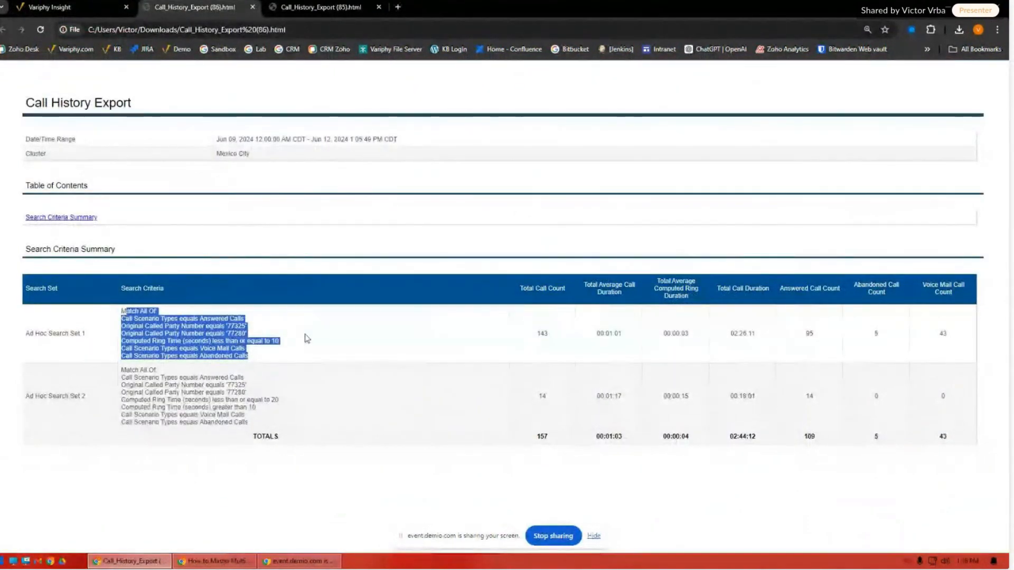
click(123, 287)
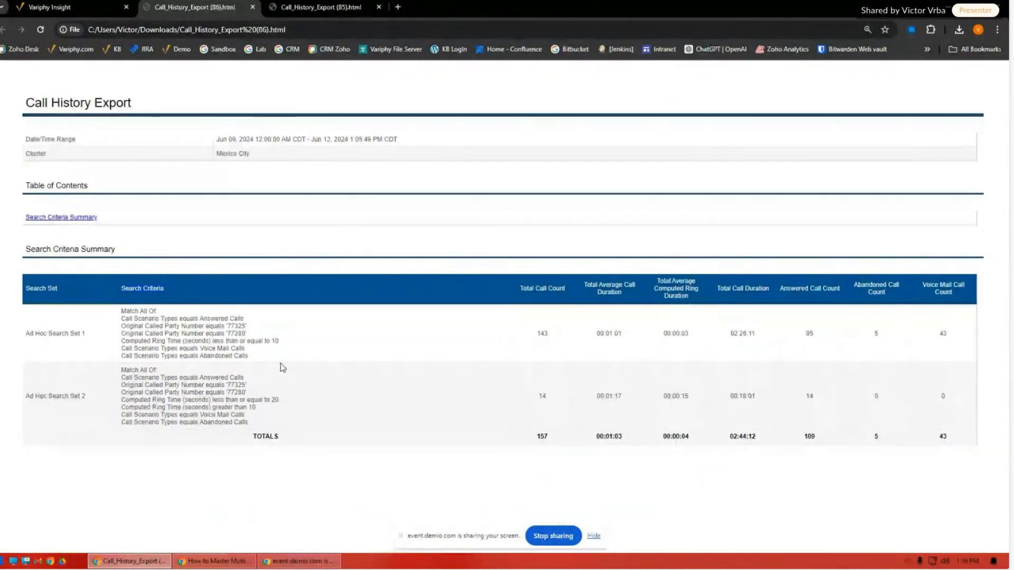
click(87, 9)
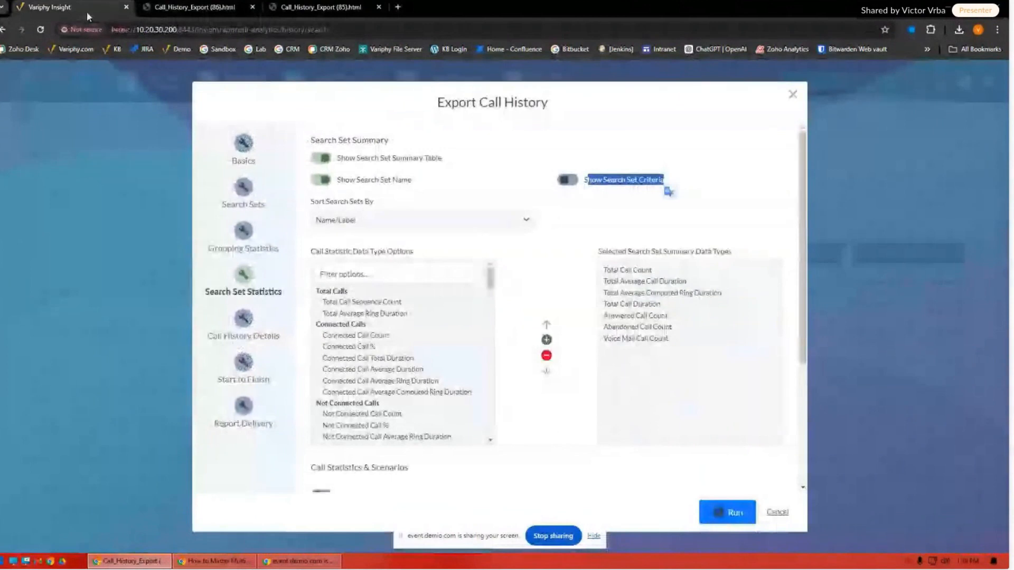
- Run the export and open the downloaded Webinar_Ring_Time_Hunt_group_report file
click(726, 514)
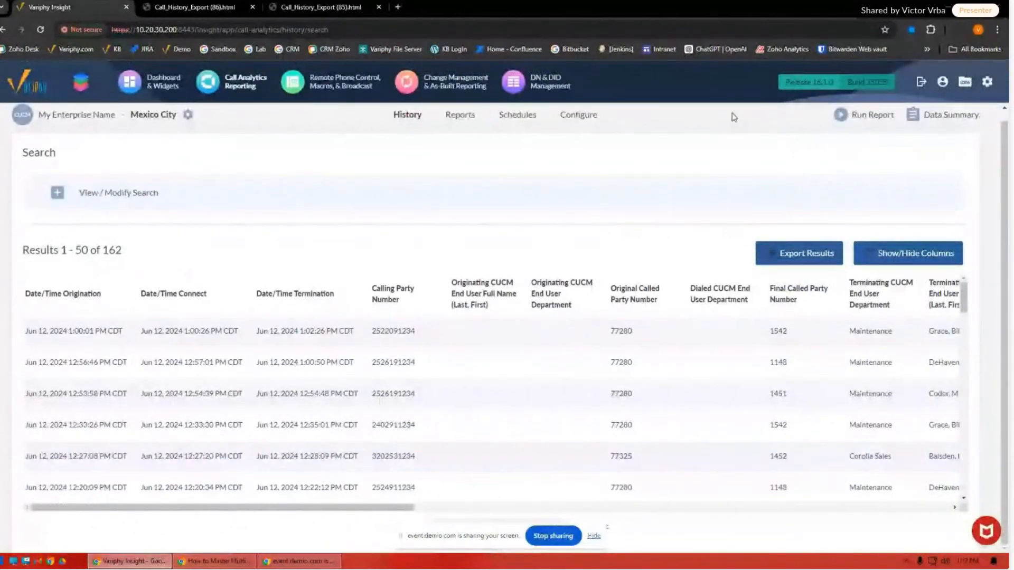
click(959, 30)
click(876, 79)
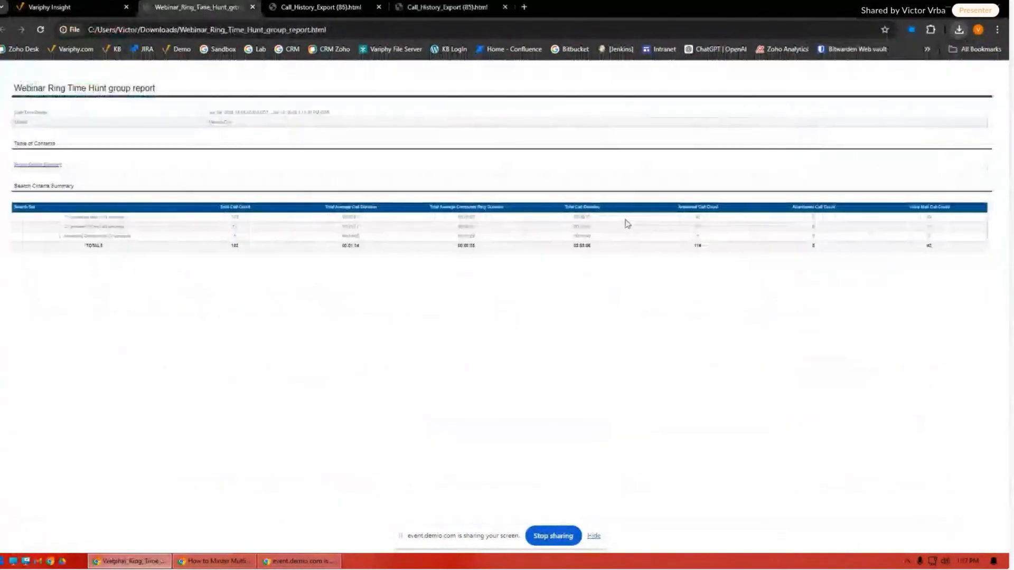
- Enlarge the Webinar Ring Time Hunt group report and examine the total call count of the first search set
key(ctrl+plus)
key(ctrl+plus)
key(ctrl+plus)
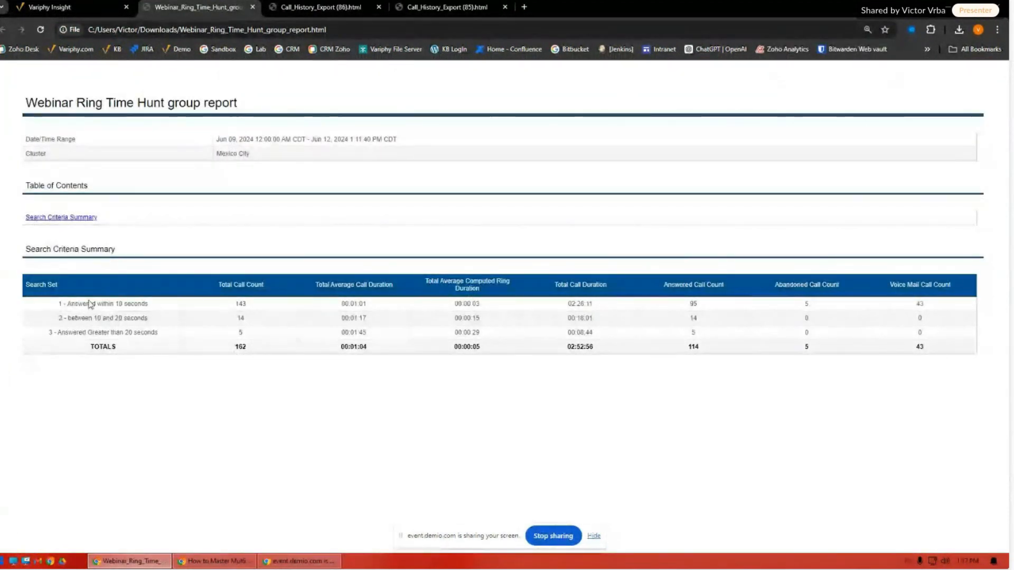
double_click(240, 304)
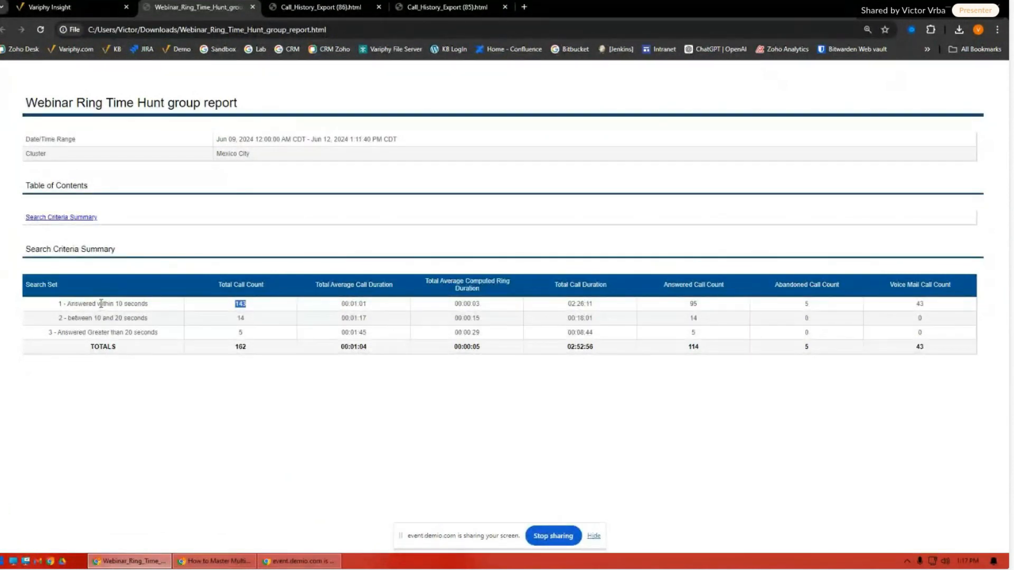
- Examine the three search set names and the abandoned call count of the first set in the Search Criteria Summary
drag(97, 304, 71, 304)
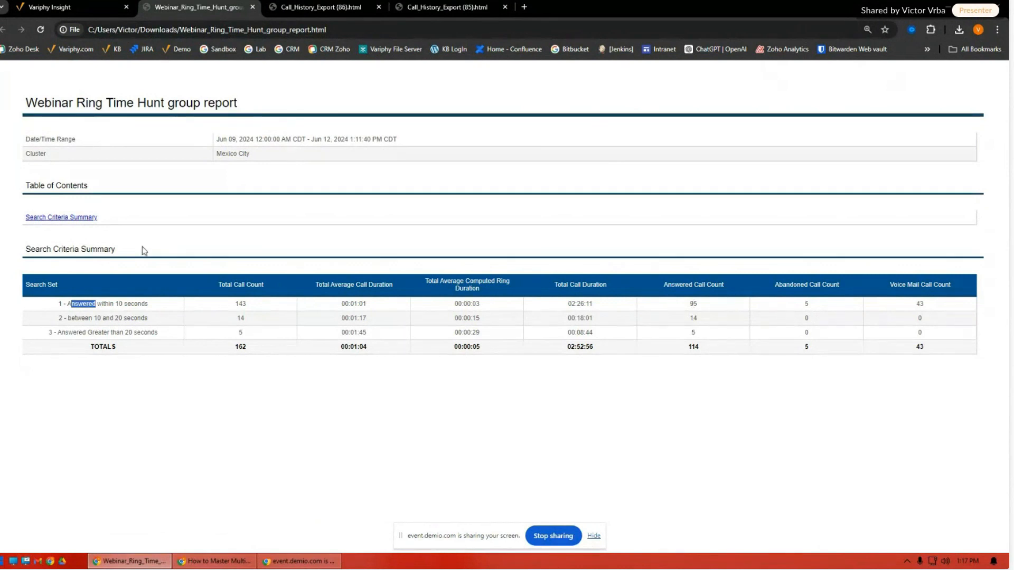
drag(156, 310, 59, 306)
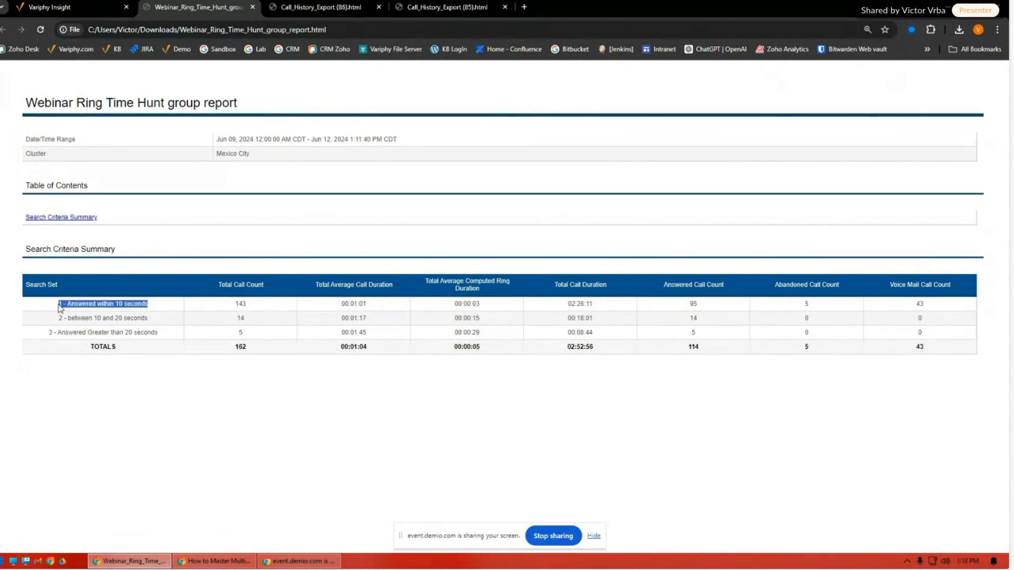
drag(160, 320, 62, 317)
drag(158, 334, 49, 337)
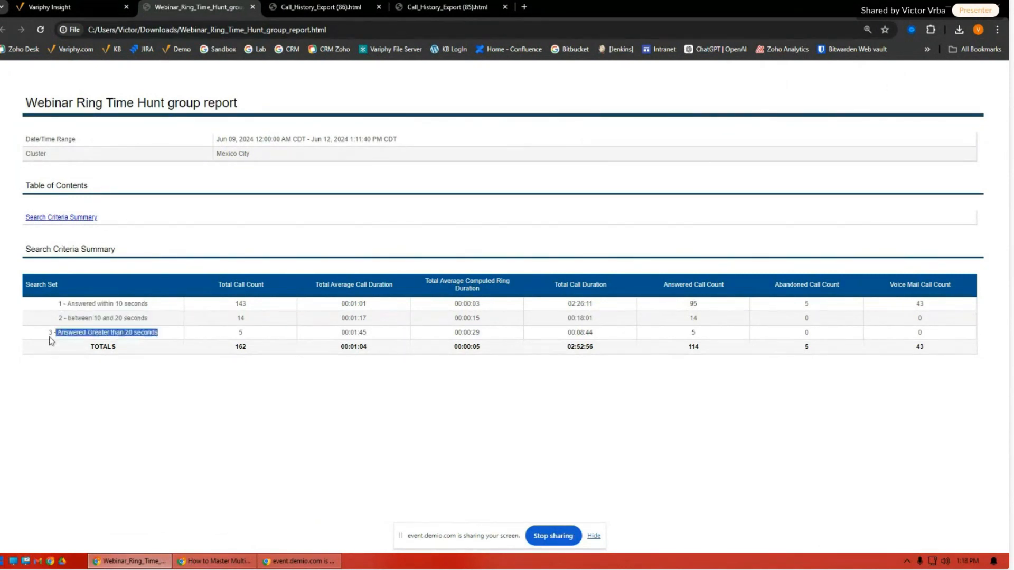
click(69, 318)
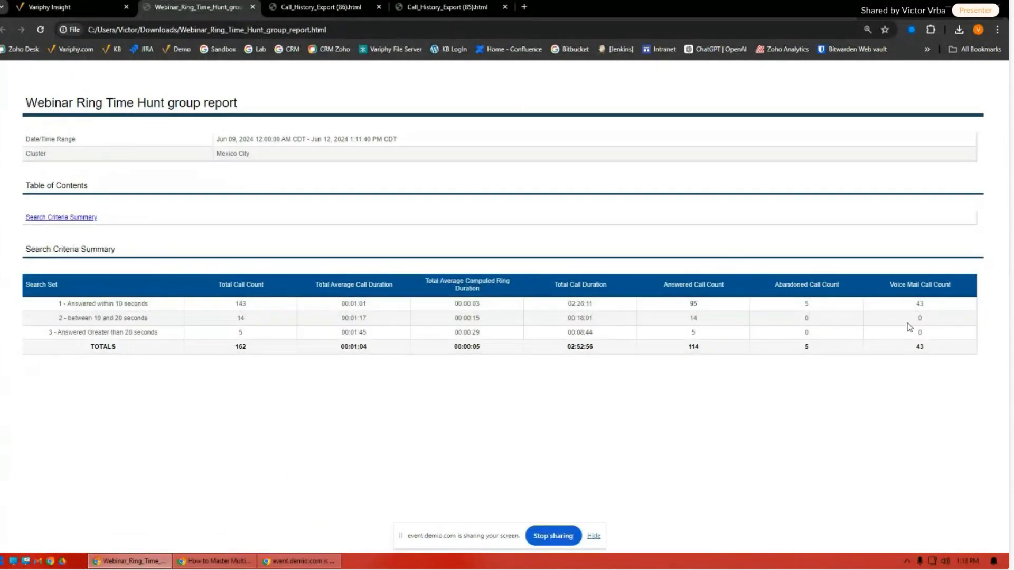
double_click(802, 305)
- Return to the Variphy Insight call history search, reopen it for modification and remove all existing search sets
click(97, 8)
click(130, 194)
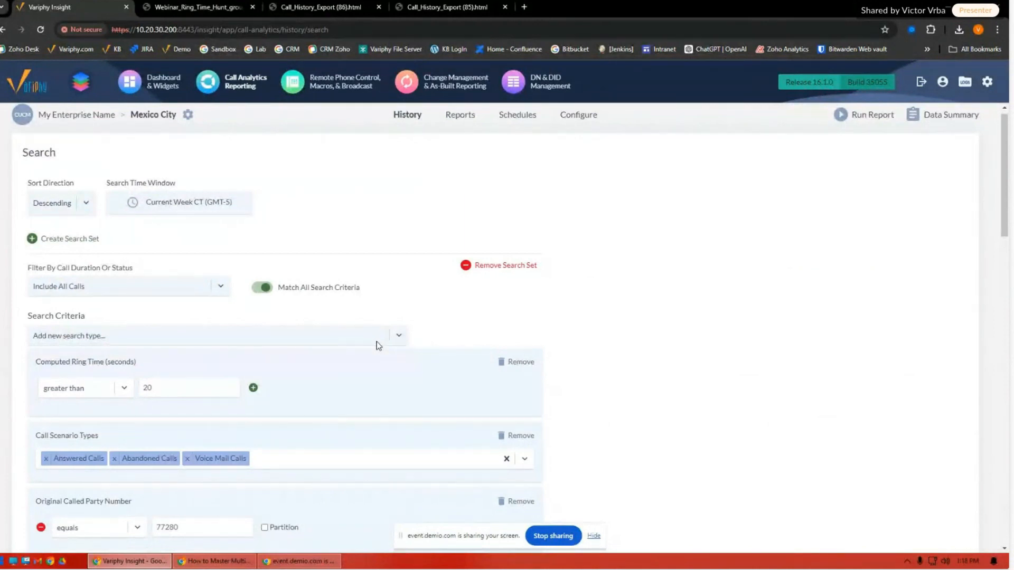
click(492, 266)
click(492, 267)
click(492, 266)
click(492, 266)
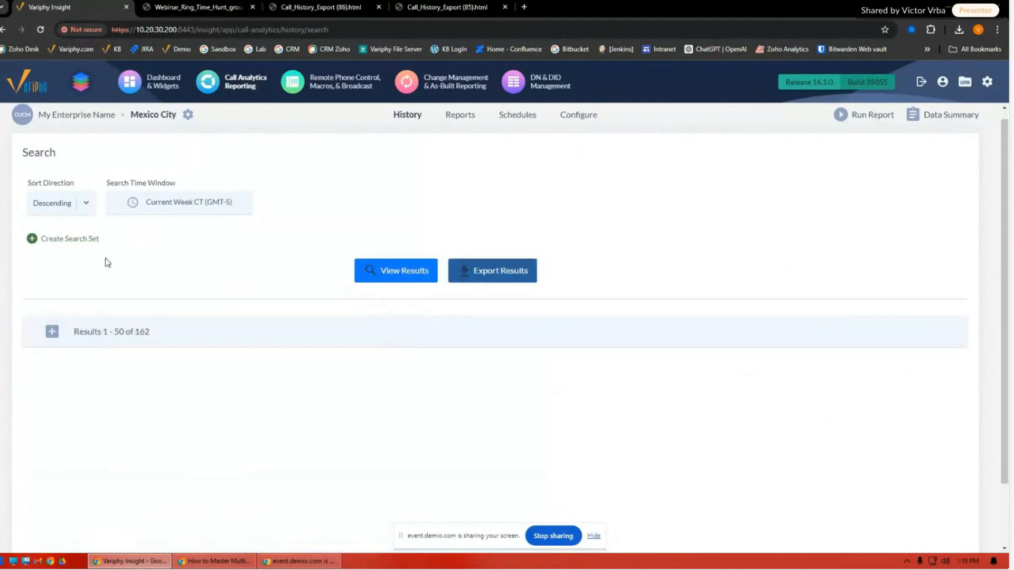
- Create a new search set and add an Originating CUCM Department criterion to it
click(68, 238)
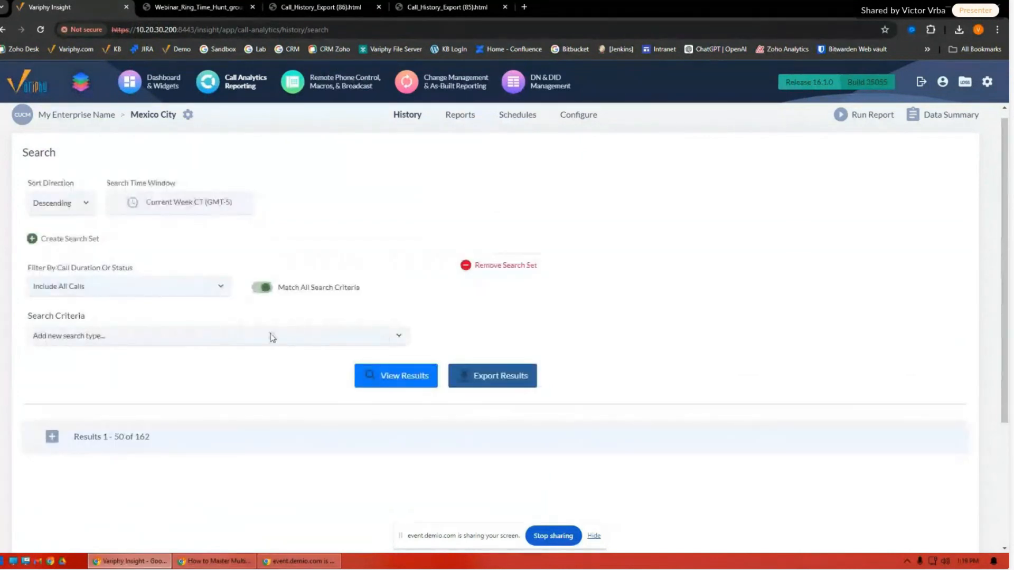
click(224, 342)
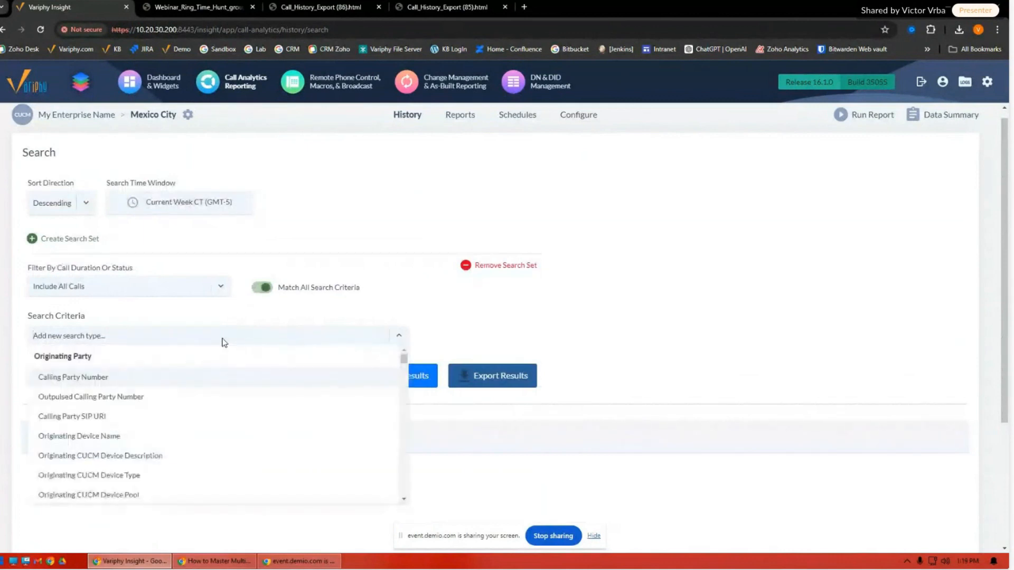
text(dep)
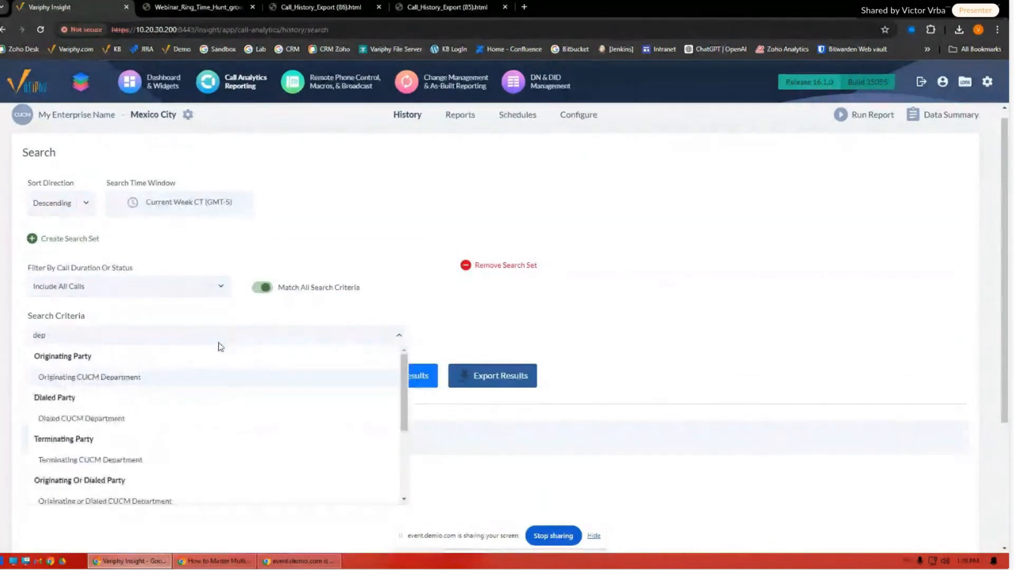
scroll(219, 364, down, 3)
scroll(220, 369, up, 3)
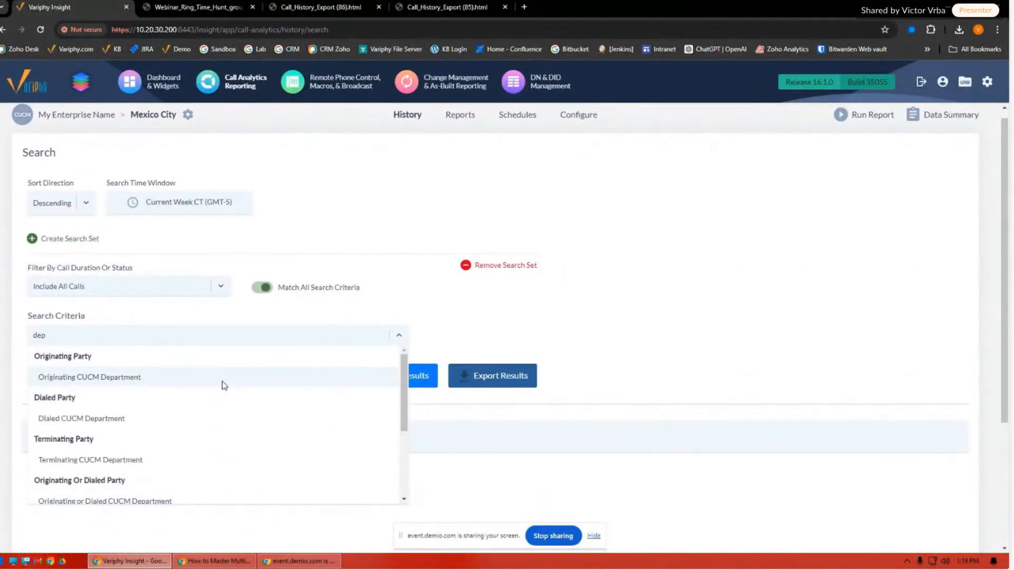
scroll(222, 385, down, 1)
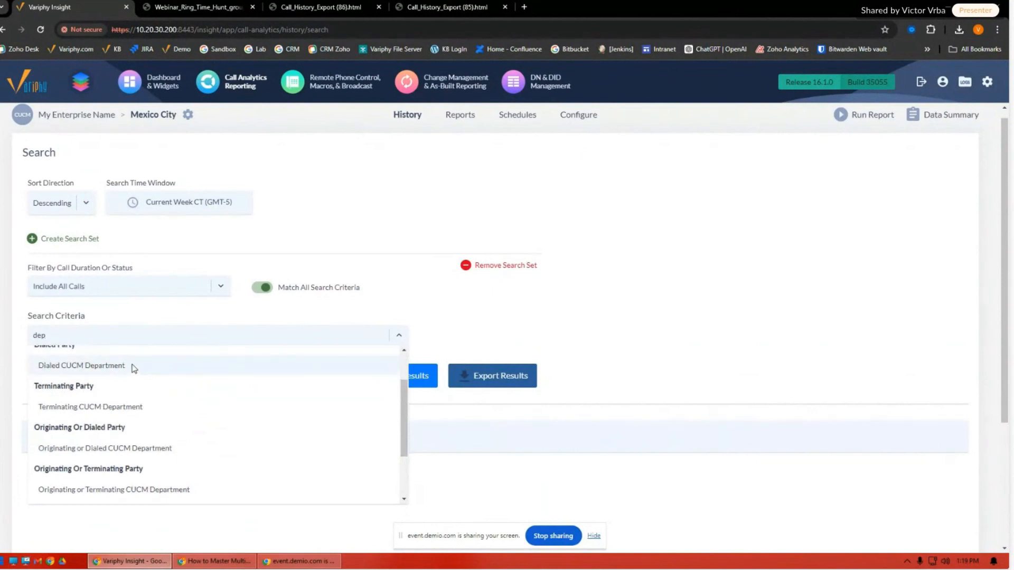
scroll(159, 406, down, 2)
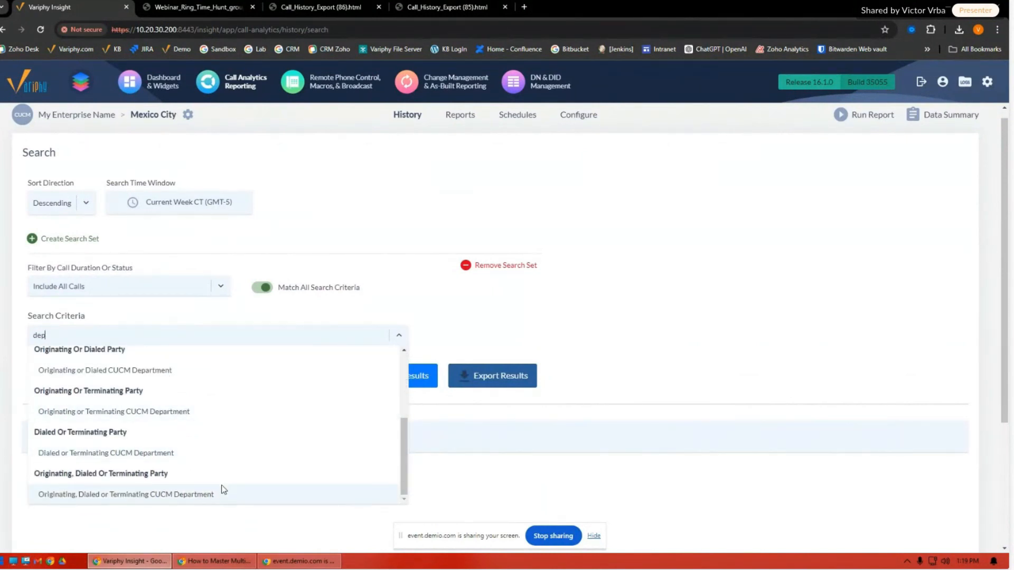
scroll(216, 475, up, 3)
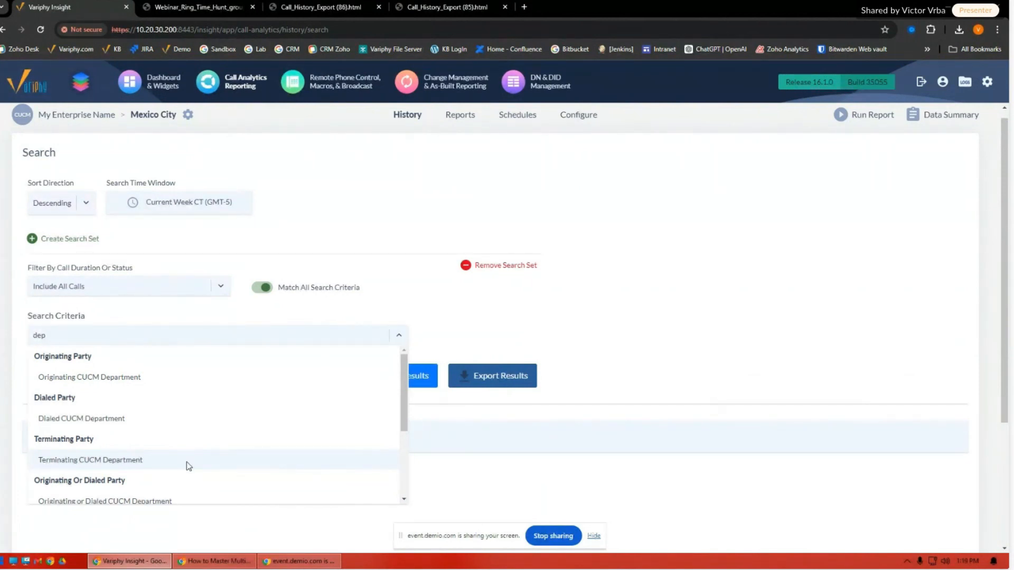
click(205, 380)
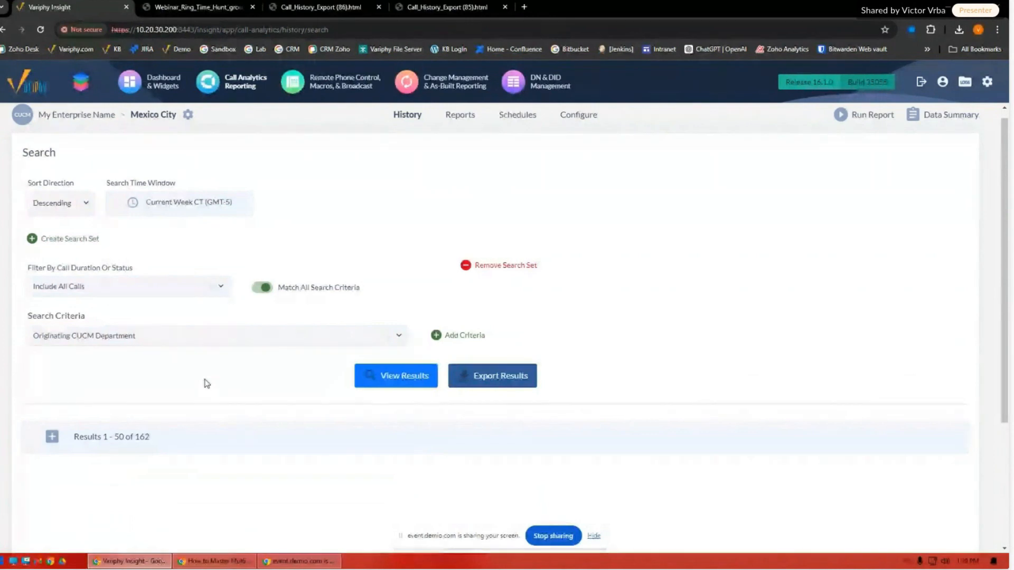
click(468, 337)
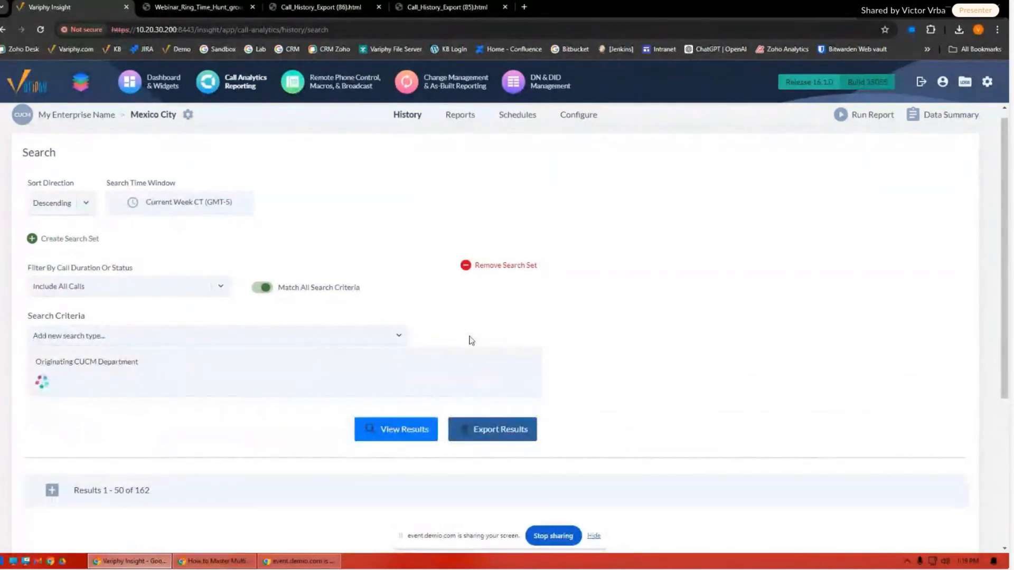
- Set the Originating CUCM Department to Maintenance and run the search to view its results
click(257, 385)
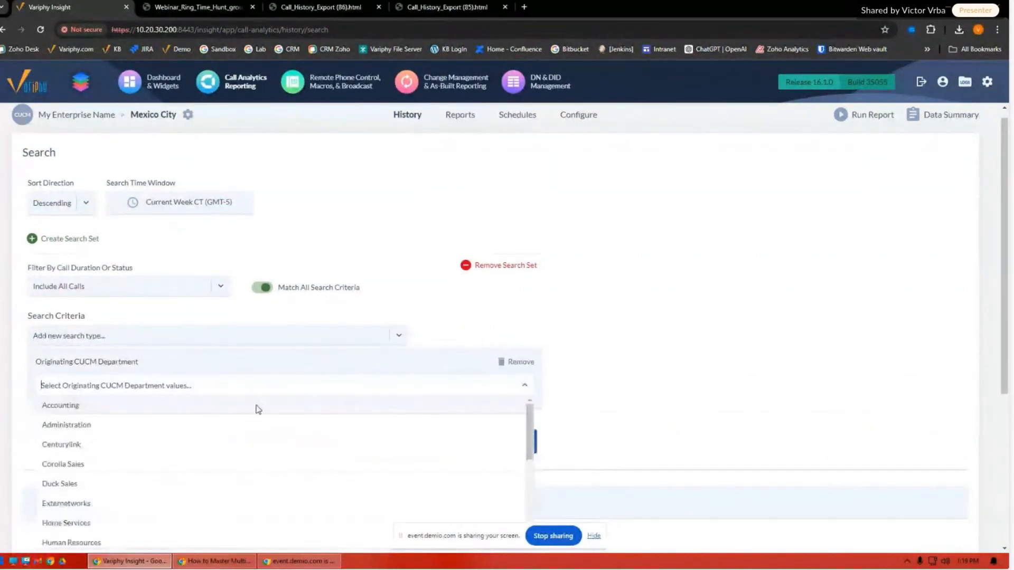
scroll(255, 434, down, 1)
scroll(255, 434, down, 2)
click(106, 461)
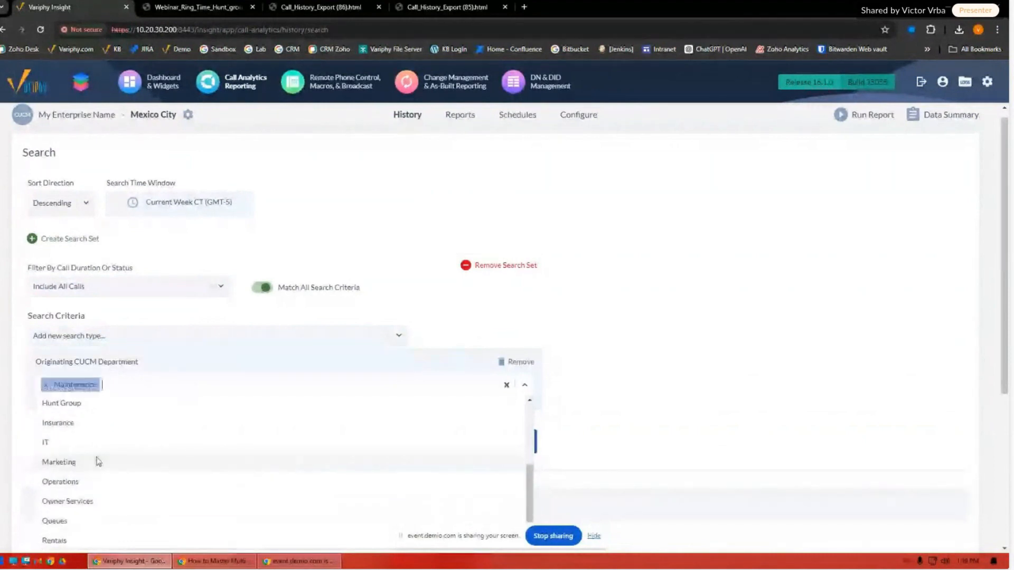
click(693, 398)
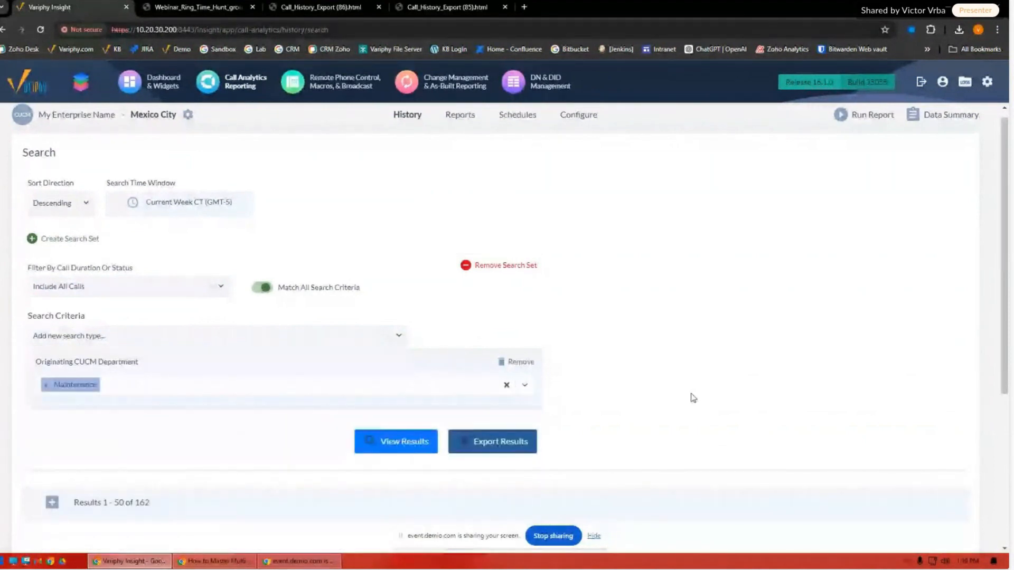
click(405, 449)
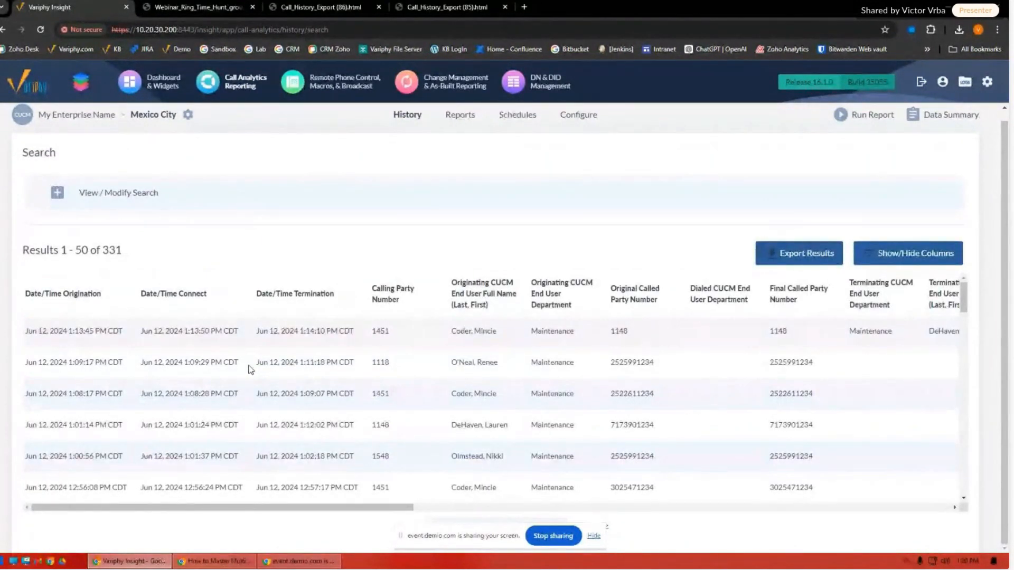
- Examine the original and final called party numbers in the Maintenance results, and reopen the search criteria for modification
double_click(774, 330)
scroll(736, 381, down, 2)
scroll(737, 385, down, 3)
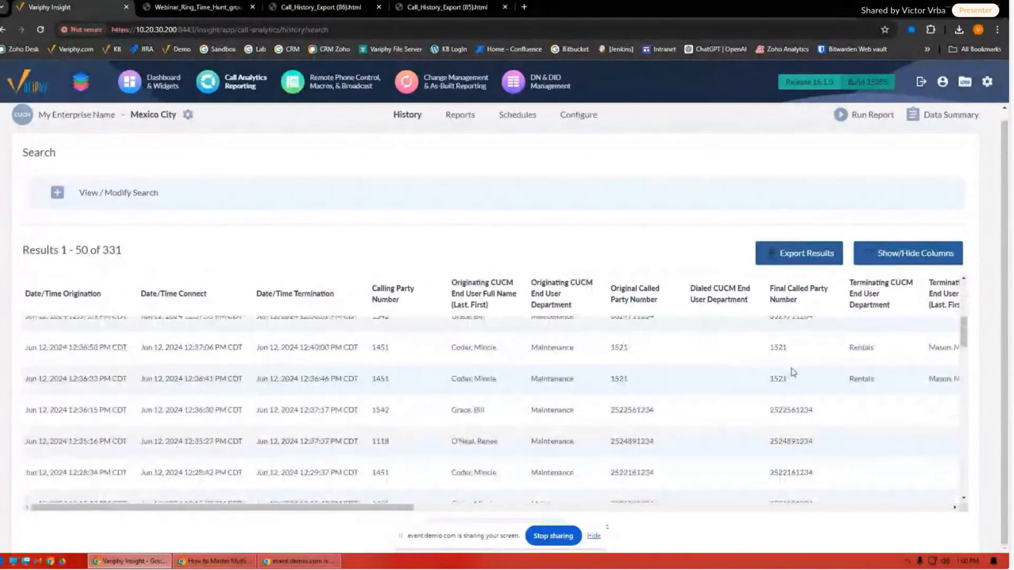
double_click(777, 379)
double_click(619, 346)
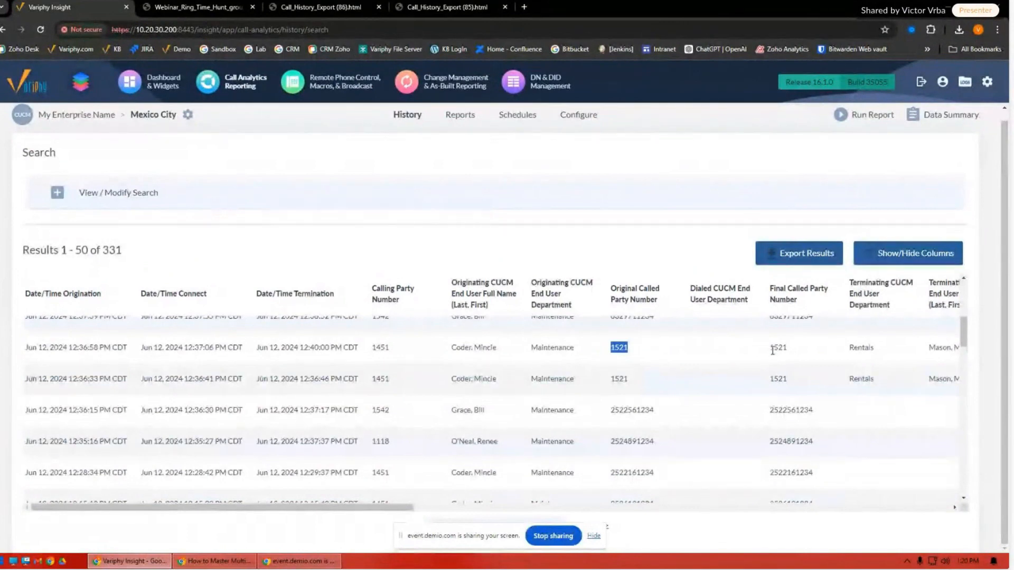
scroll(560, 368, up, 2)
scroll(561, 368, up, 1)
click(57, 201)
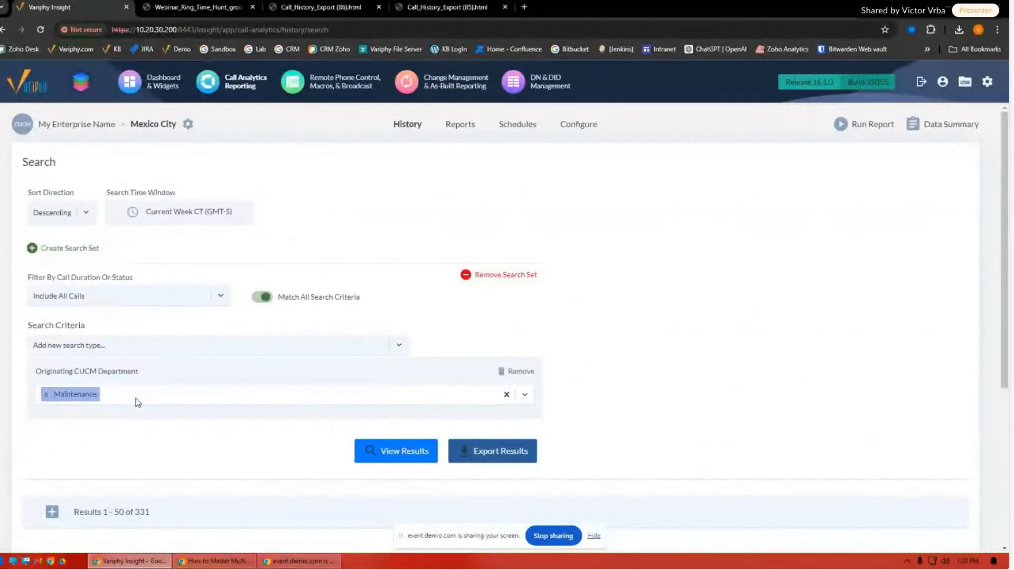
- Try a Terminating Device Name criterion equal to SIP in the search set, and remove it again
click(182, 350)
scroll(185, 416, down, 3)
scroll(179, 430, down, 8)
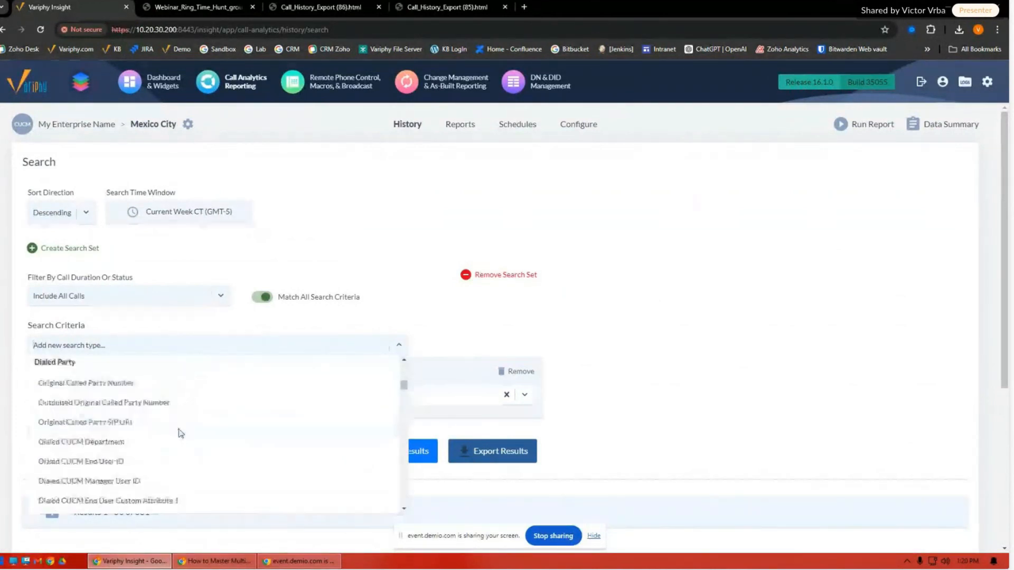
click(132, 461)
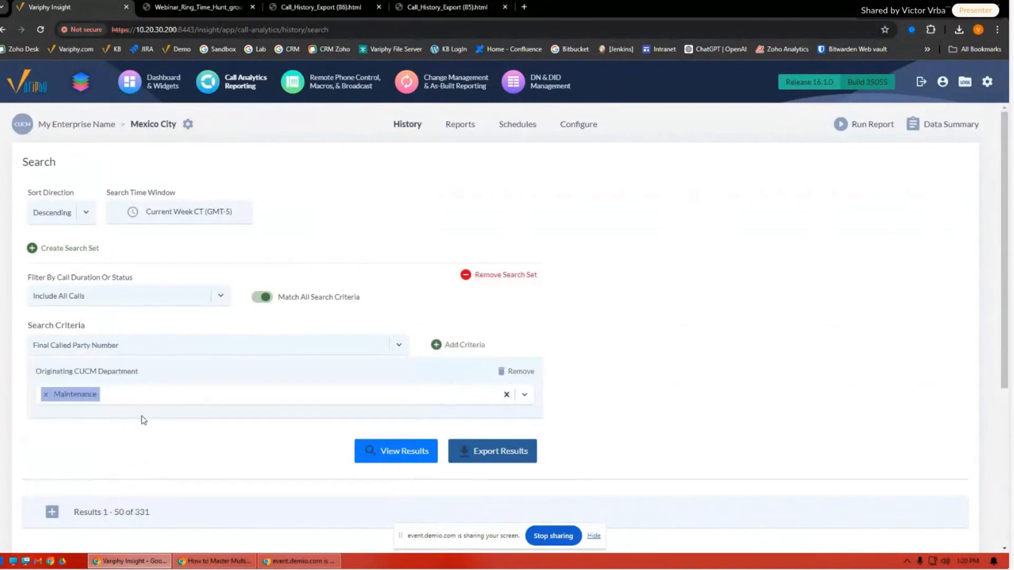
click(161, 346)
scroll(126, 422, down, 5)
click(125, 453)
click(436, 346)
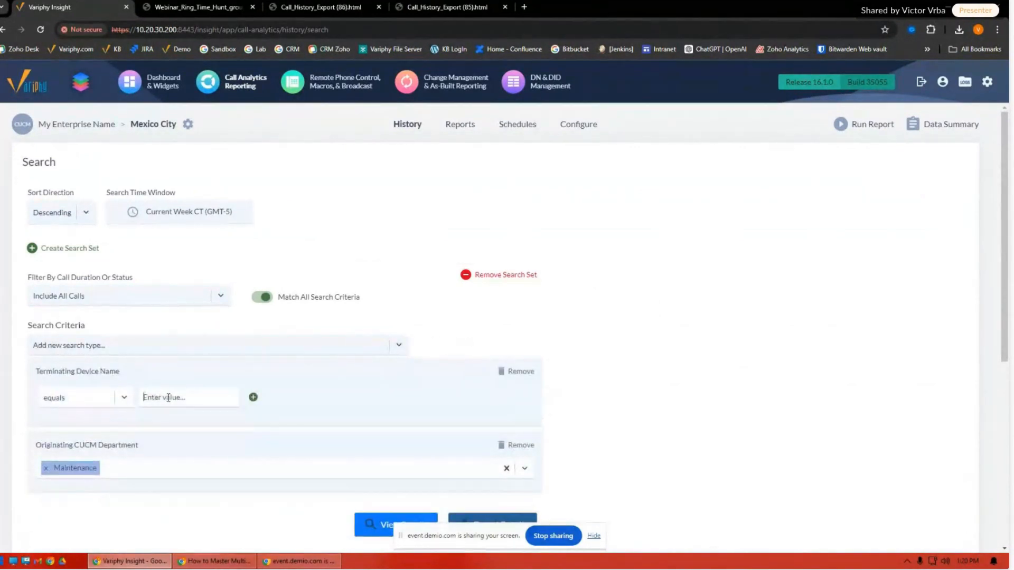
click(170, 399)
text(SIP)
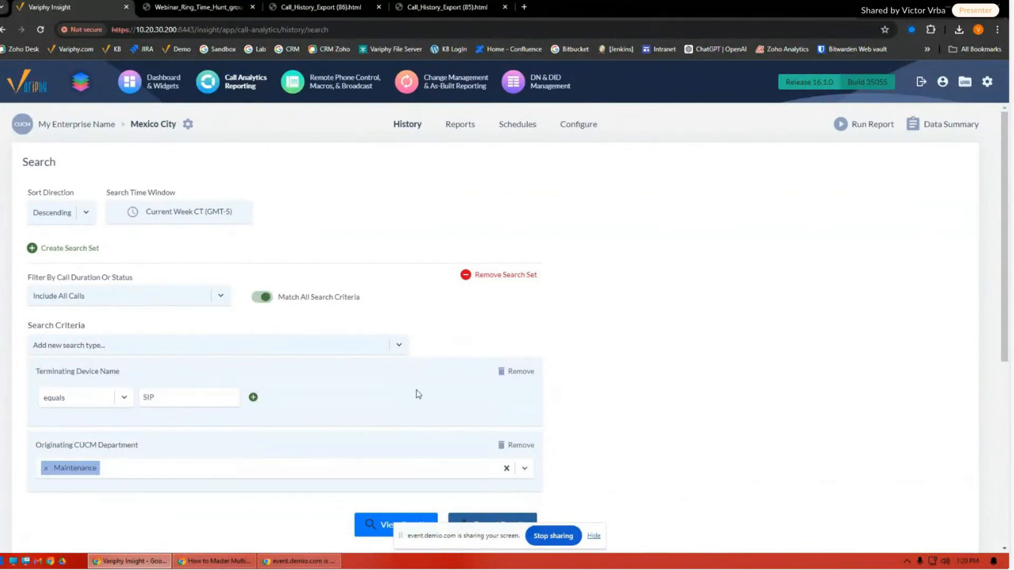
click(516, 372)
- Add a Final Called Party Number criterion to the Maintenance search set
click(134, 346)
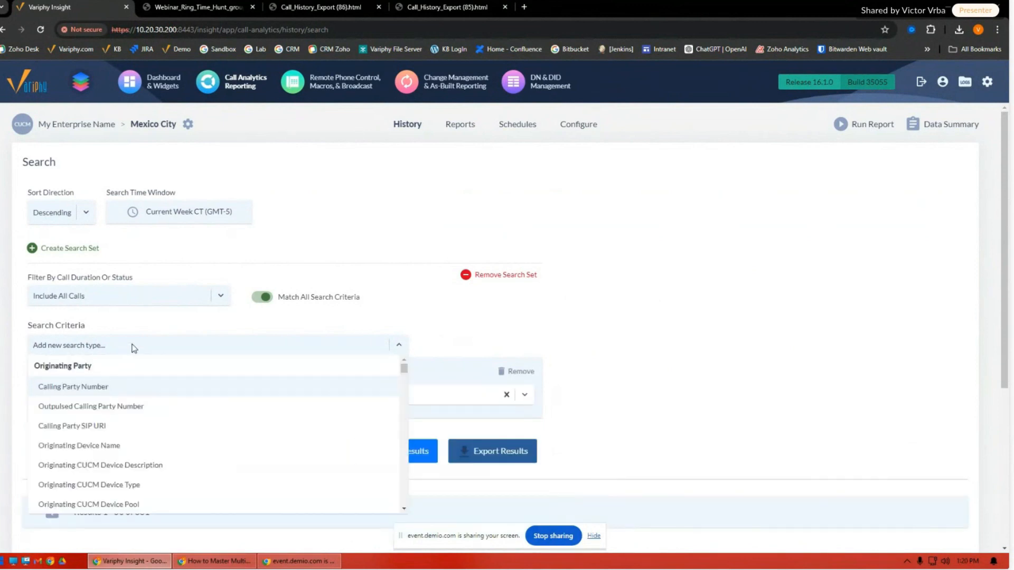
scroll(153, 426, down, 1)
scroll(153, 426, down, 10)
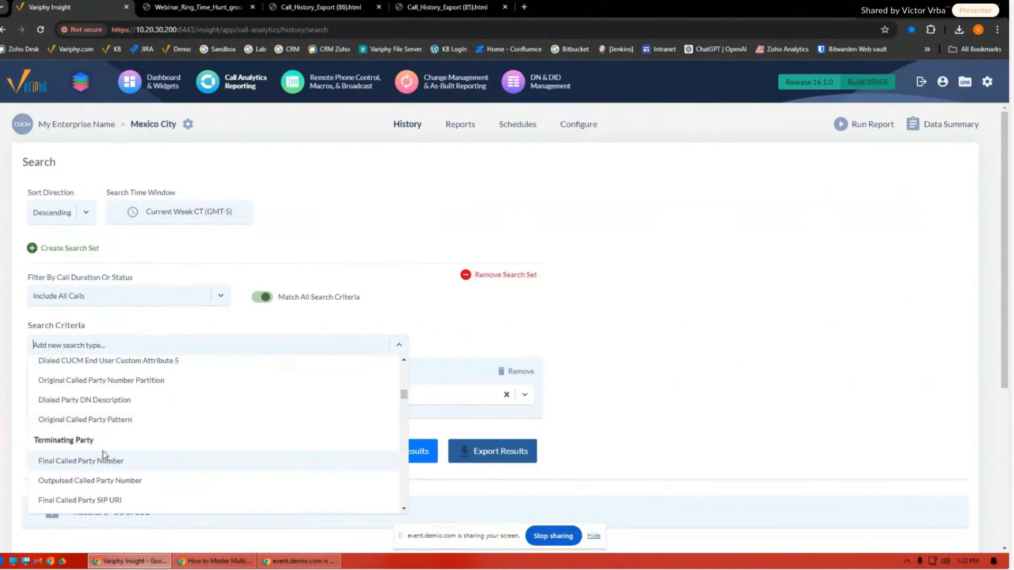
click(106, 461)
click(445, 348)
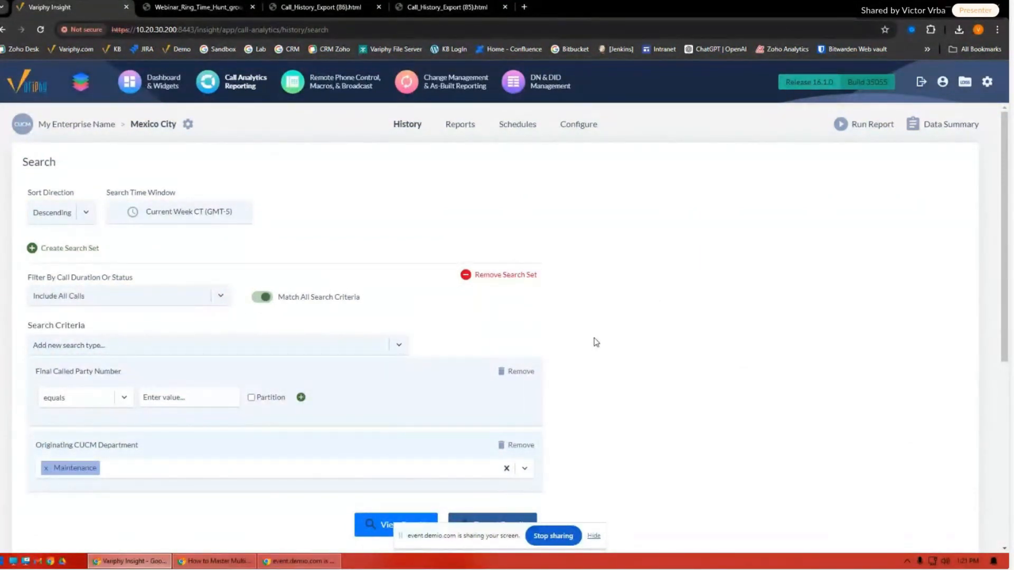
- Set the Final Called Party Number criterion to ends with XXXXXXXXXX, checking the pattern against the final called numbers in the results
scroll(602, 349, down, 6)
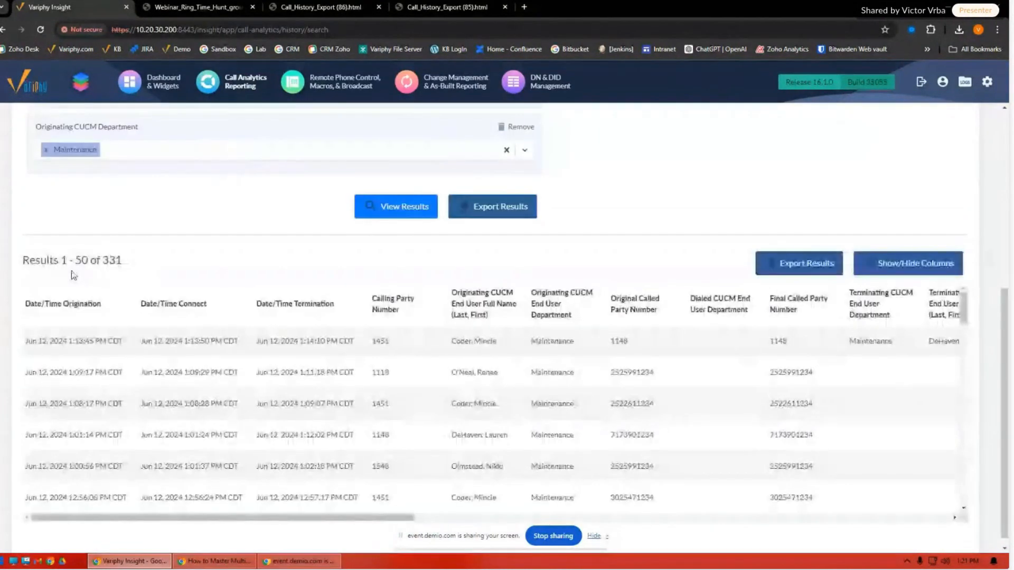
double_click(778, 341)
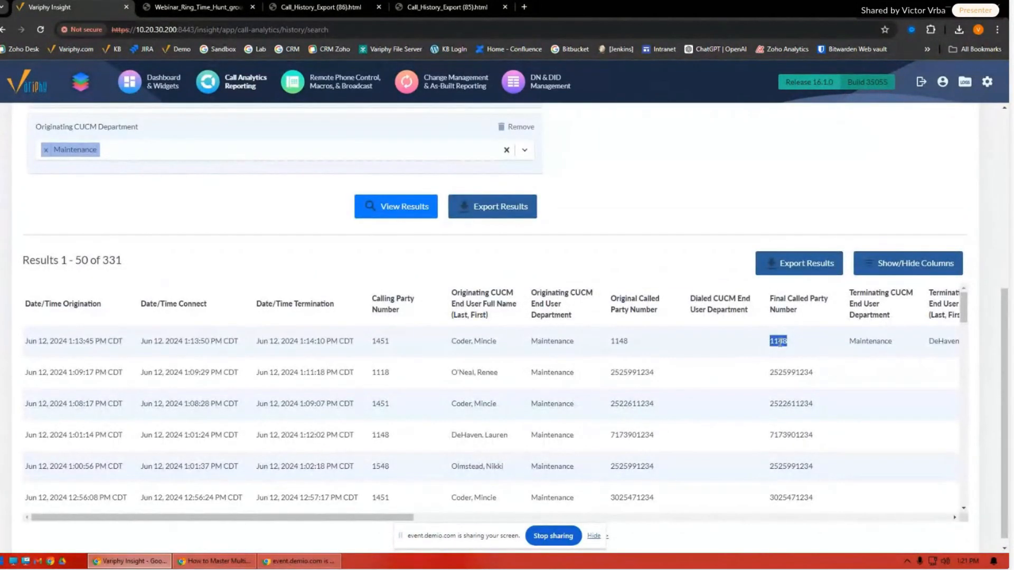
scroll(515, 363, up, 3)
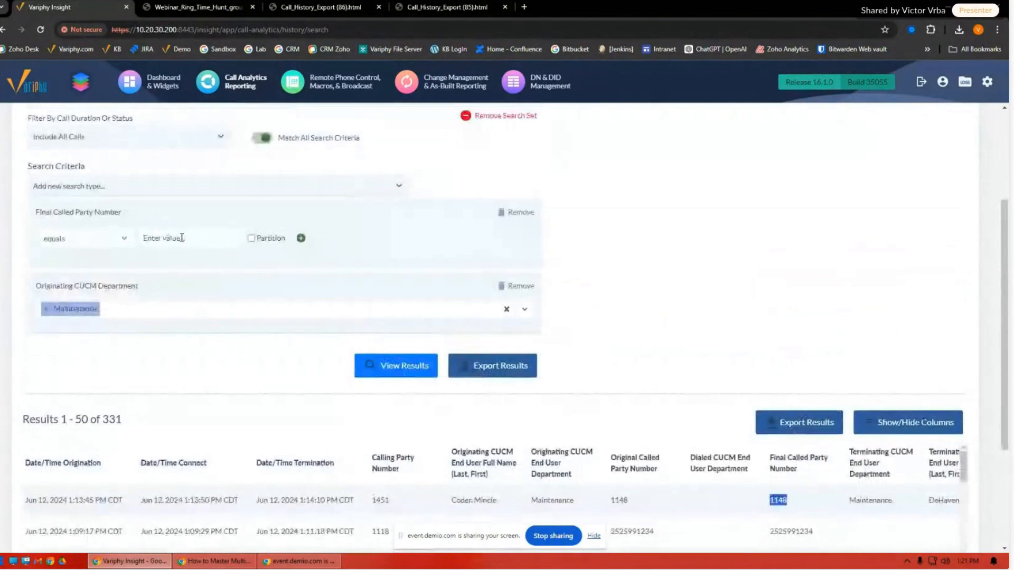
click(181, 238)
click(205, 264)
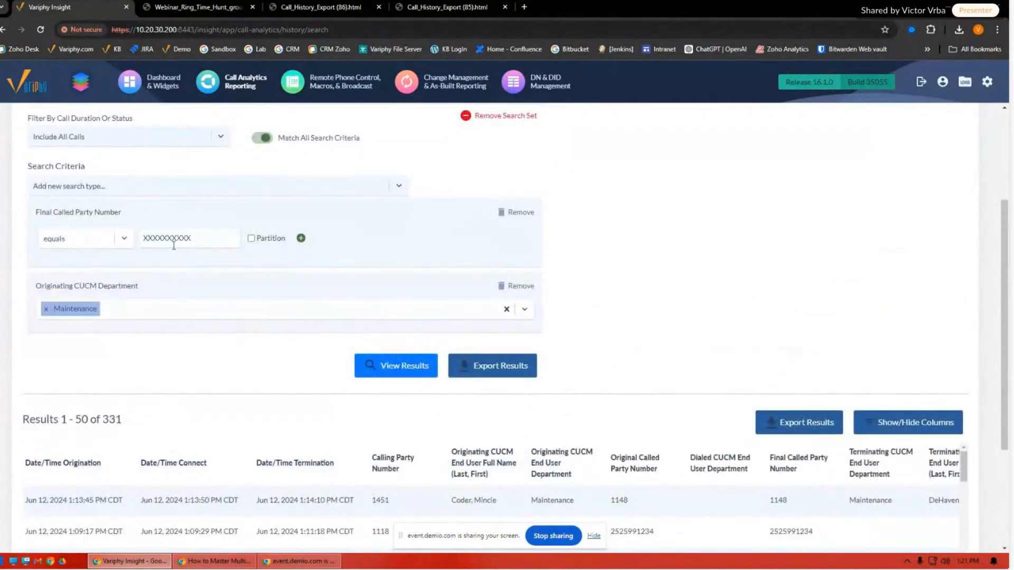
click(96, 244)
click(60, 317)
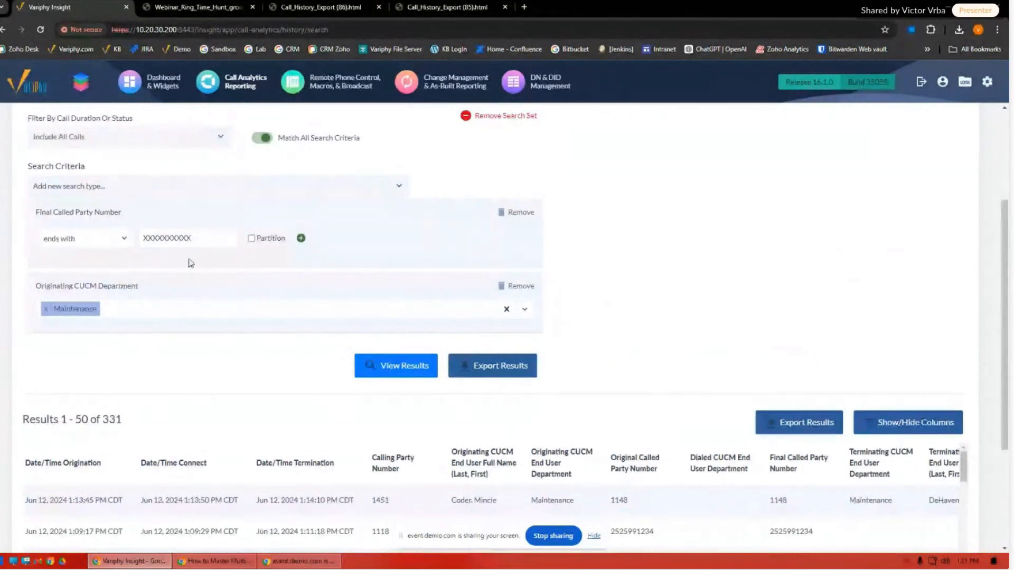
scroll(742, 477, down, 3)
scroll(741, 478, down, 3)
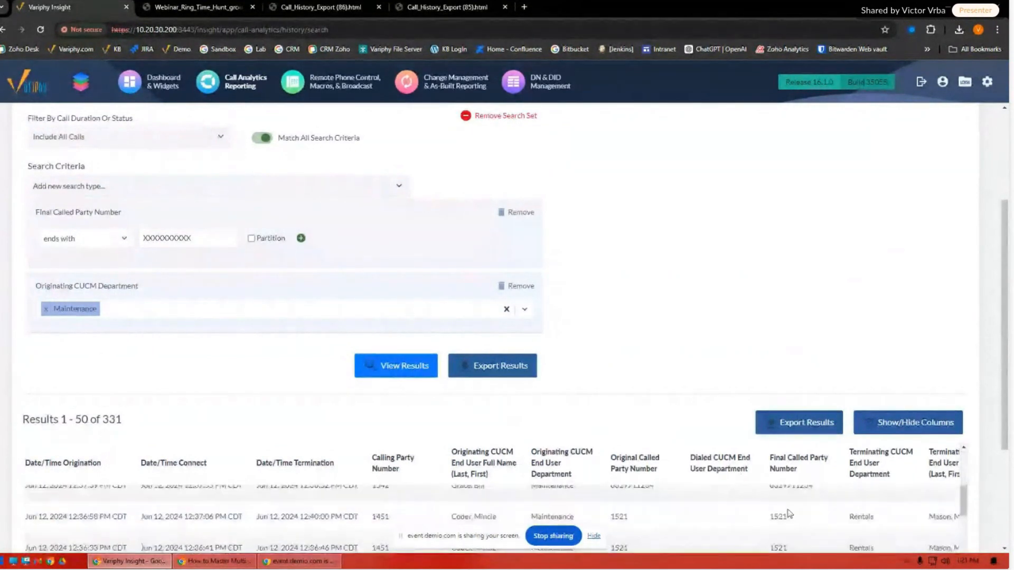
- Run the Maintenance search with the ends-with pattern and check the final called party numbers in the results
drag(790, 521, 761, 518)
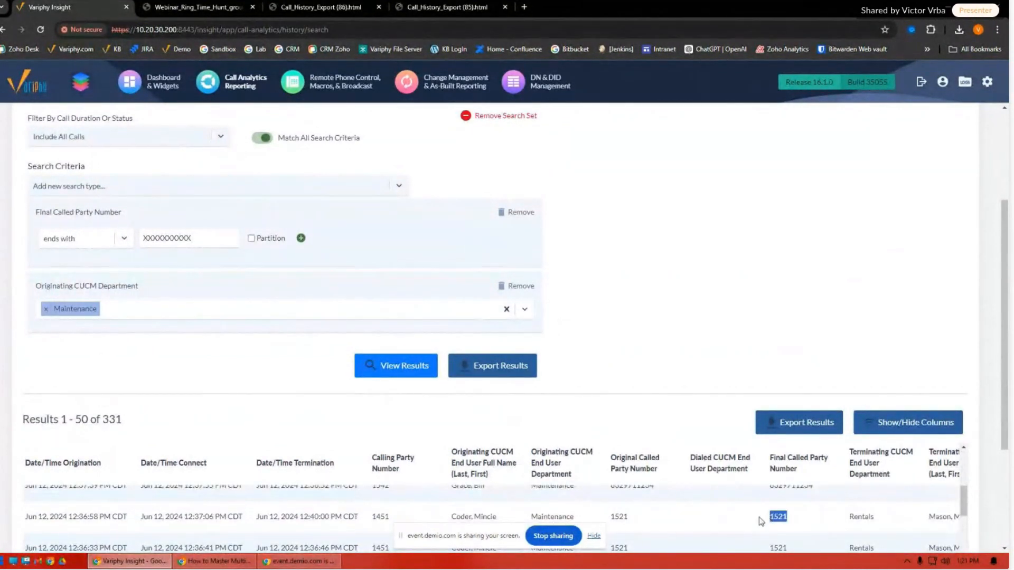
click(366, 367)
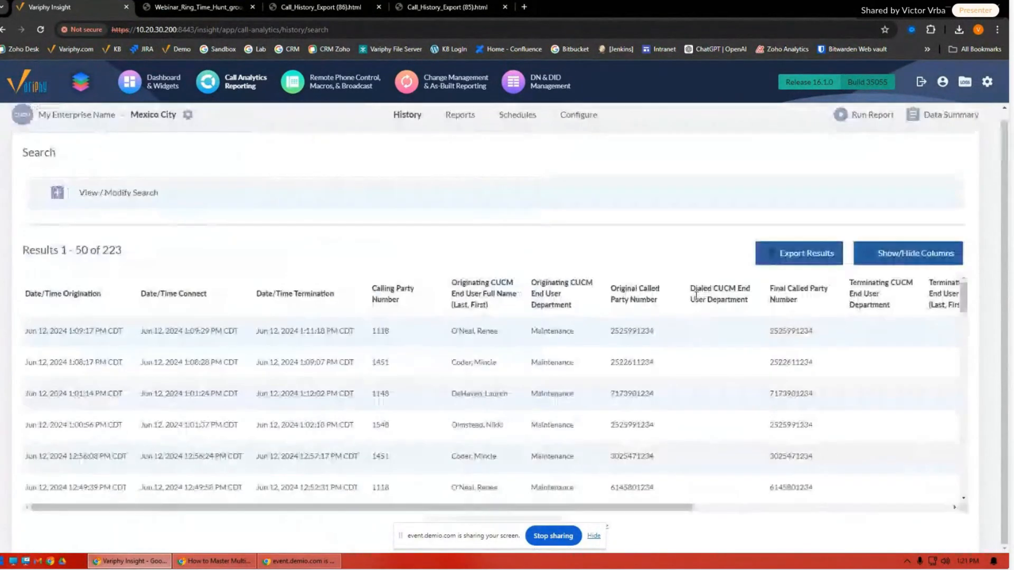
double_click(813, 363)
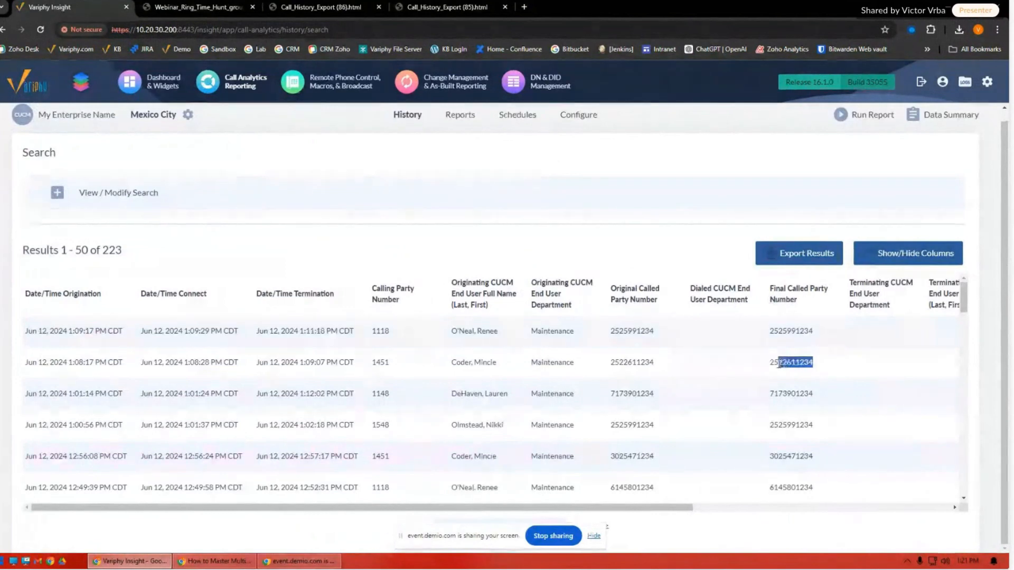
double_click(810, 394)
double_click(781, 456)
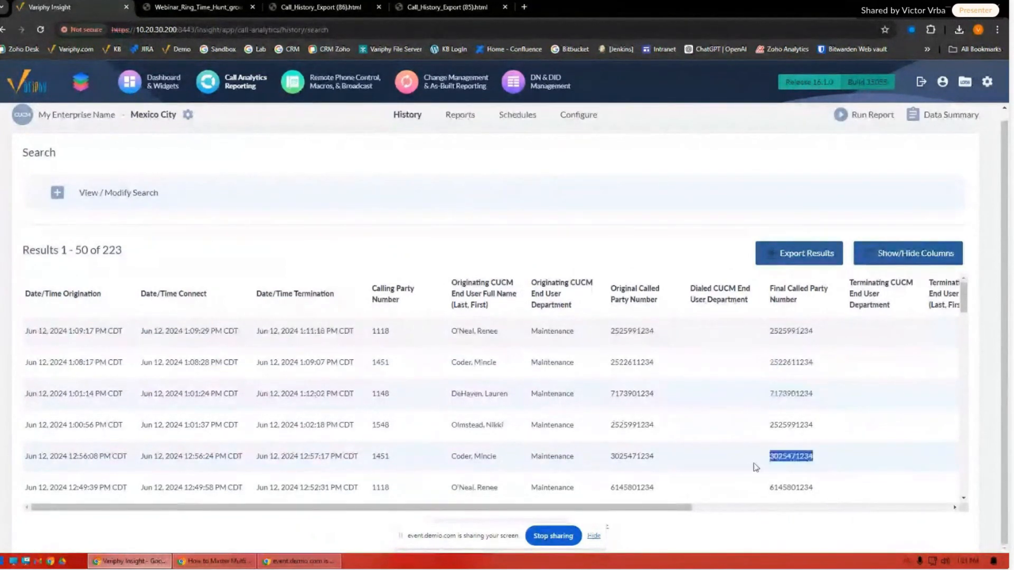
scroll(522, 341, up, 1)
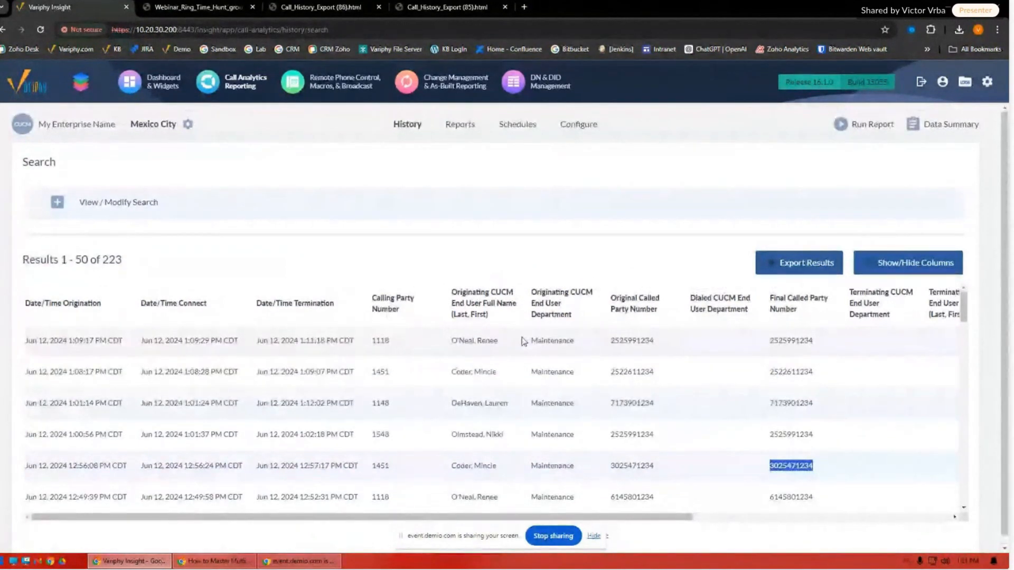
- Reopen the search criteria, review the final called number pattern, and examine the calling and original called party numbers in the results
click(62, 211)
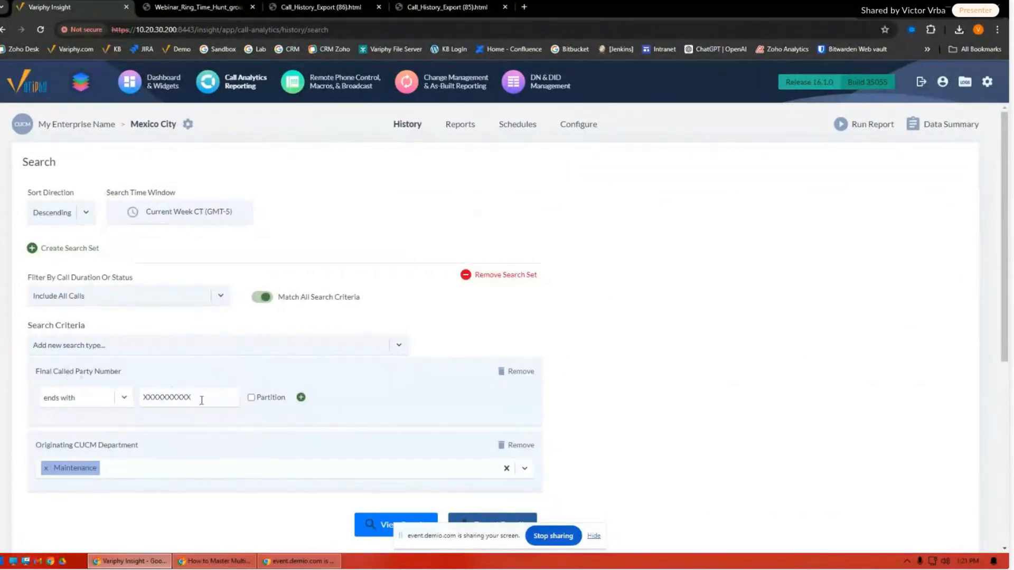
drag(203, 399, 125, 403)
scroll(792, 354, down, 6)
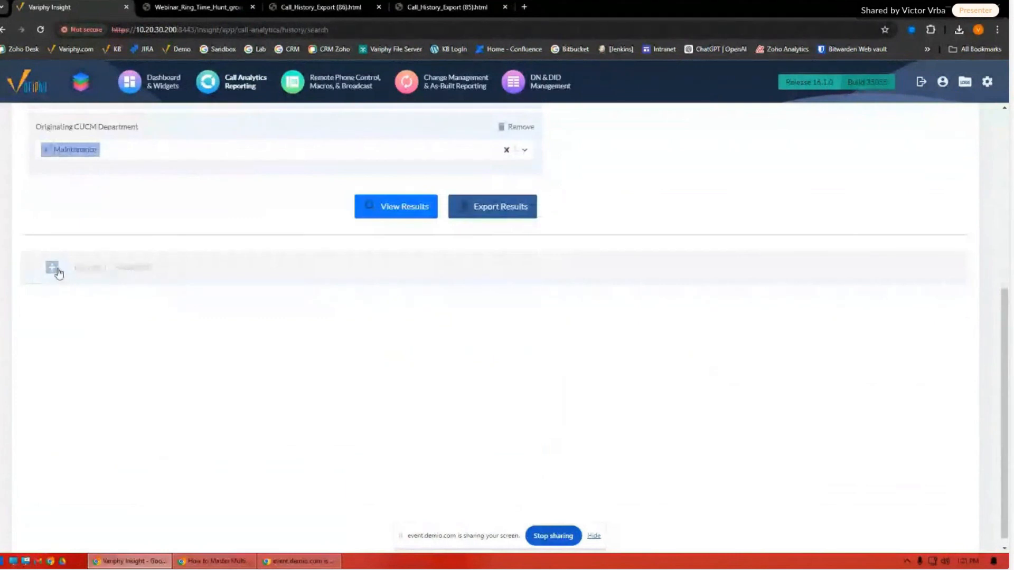
click(52, 268)
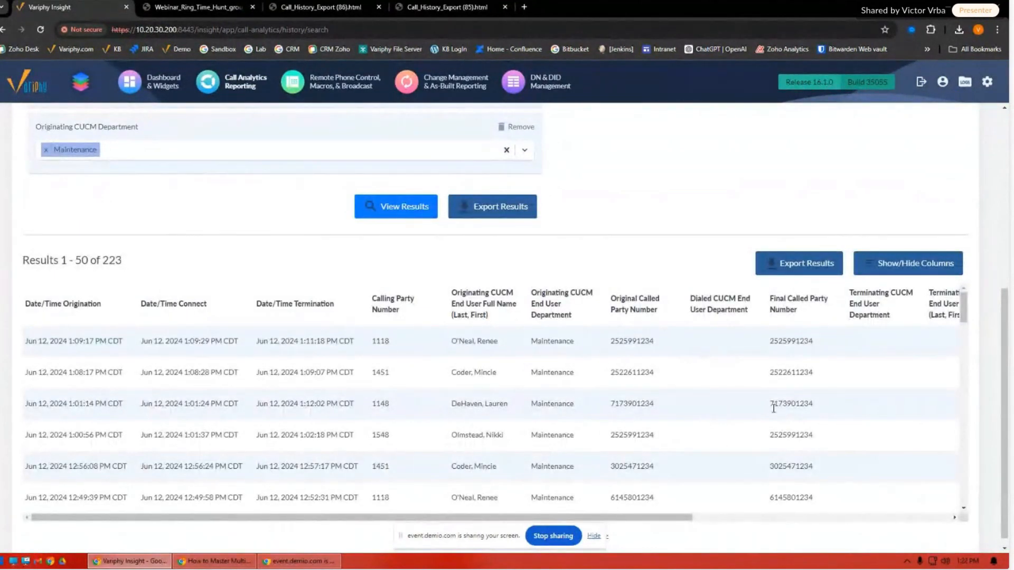
drag(371, 373, 404, 381)
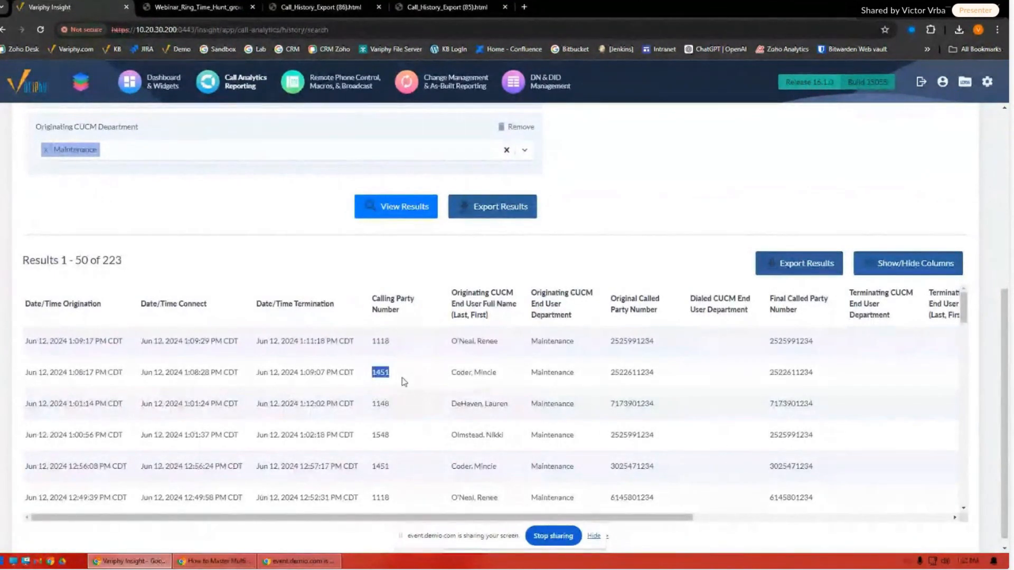
drag(608, 373, 681, 380)
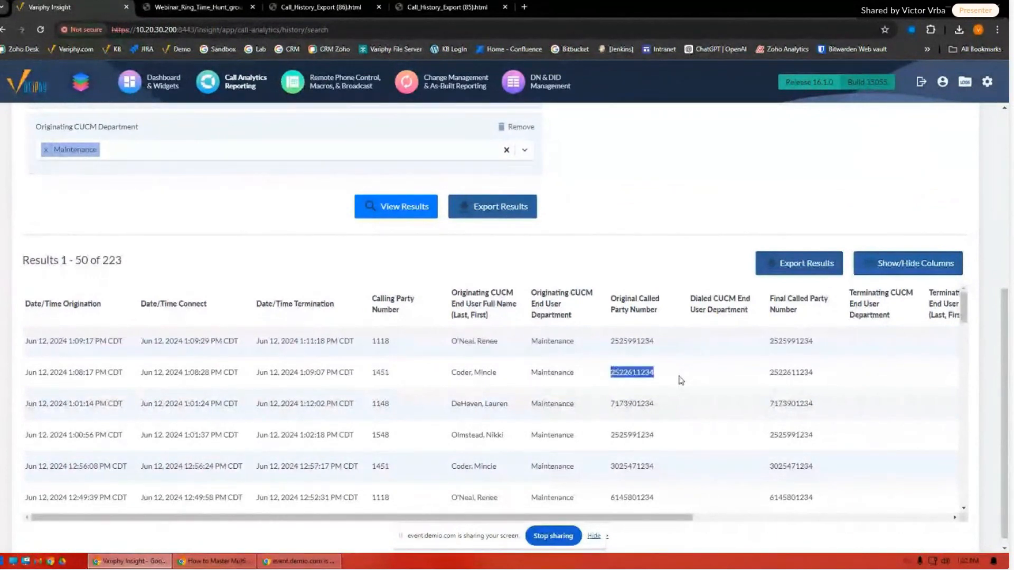
scroll(660, 369, up, 2)
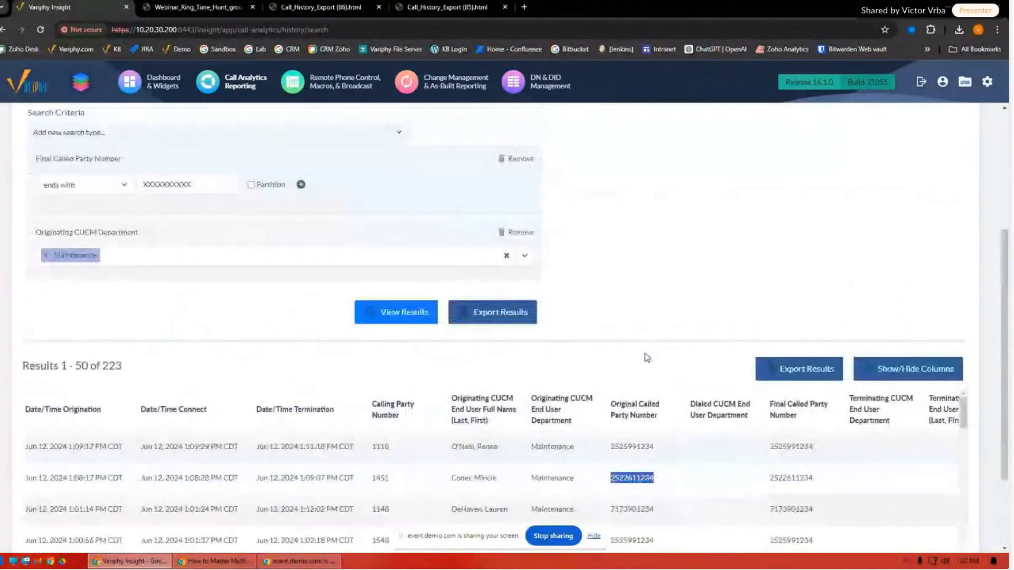
scroll(657, 459, down, 2)
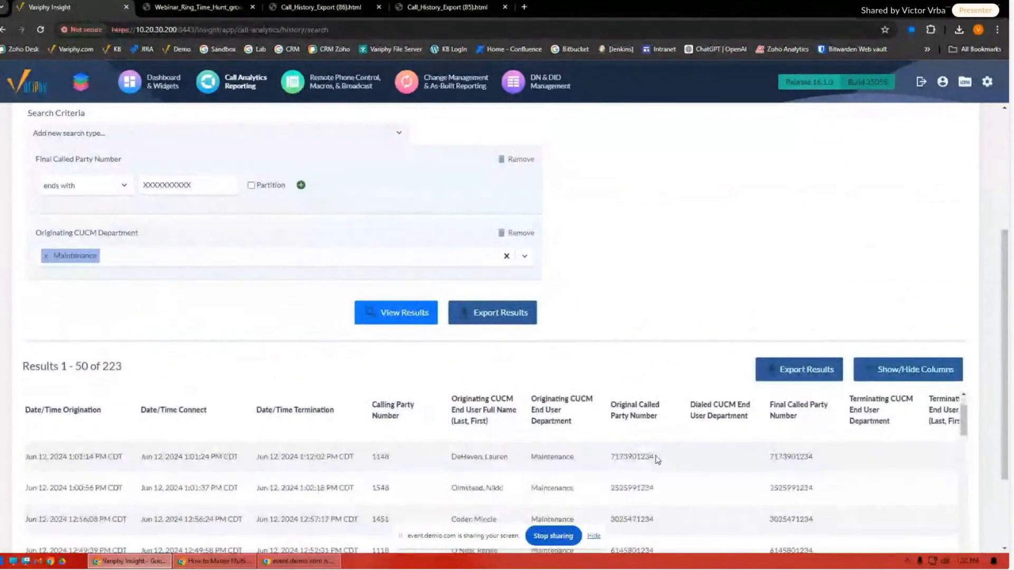
scroll(919, 449, down, 2)
scroll(992, 411, down, 2)
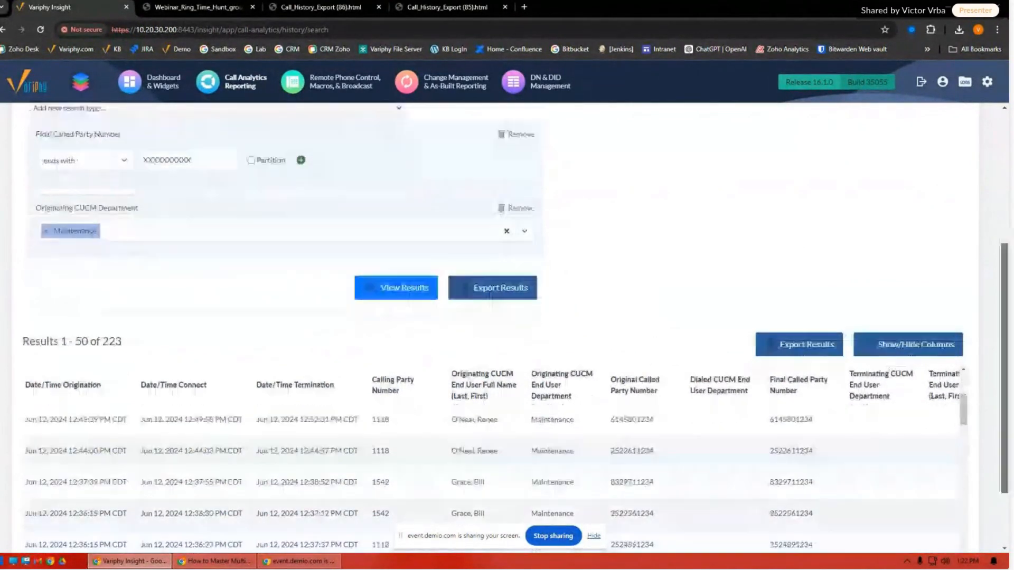
- Add Terminating Device Name to the visible detail columns of the results
click(908, 253)
scroll(391, 338, down, 6)
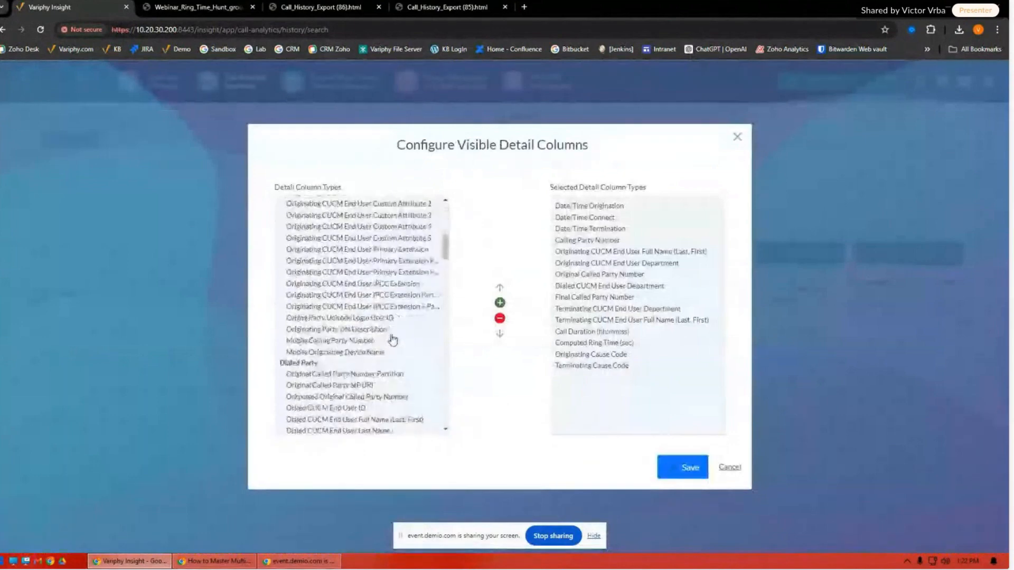
scroll(392, 346, down, 5)
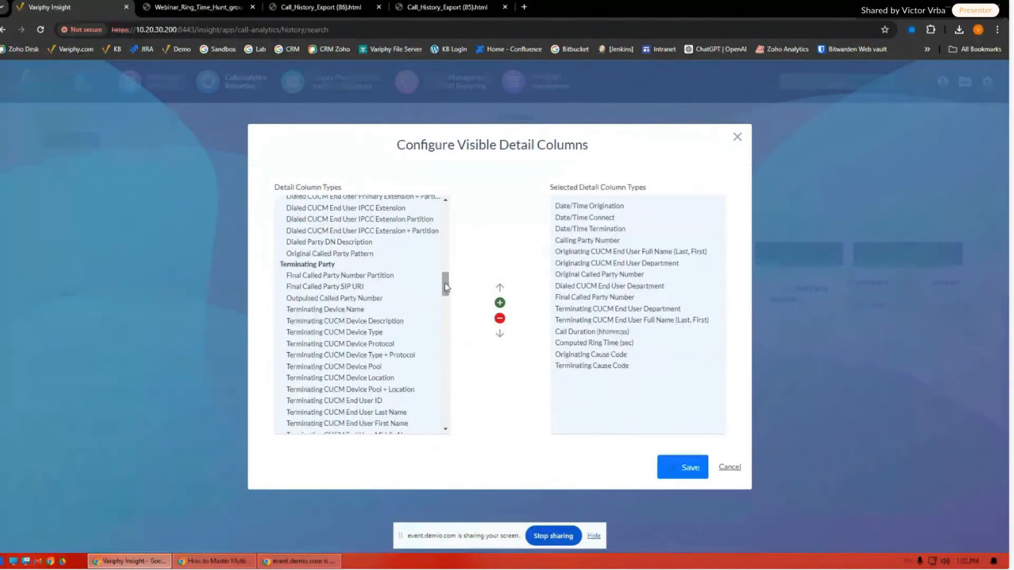
click(347, 309)
click(500, 303)
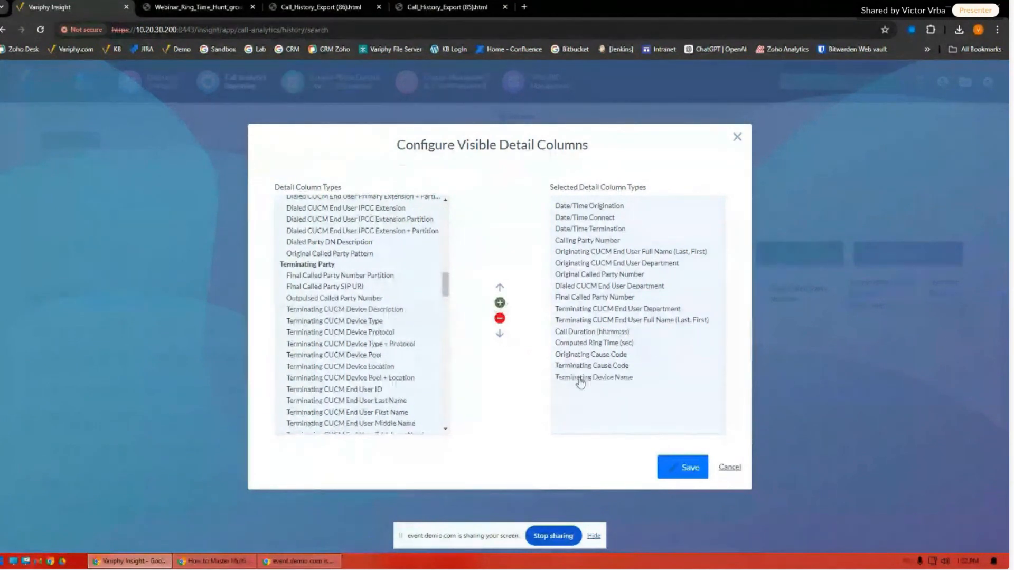
- Move the Terminating Device Name column directly after Final Called Party Number and save the column configuration
click(499, 287)
click(499, 288)
click(499, 287)
click(499, 288)
click(499, 288)
click(499, 288)
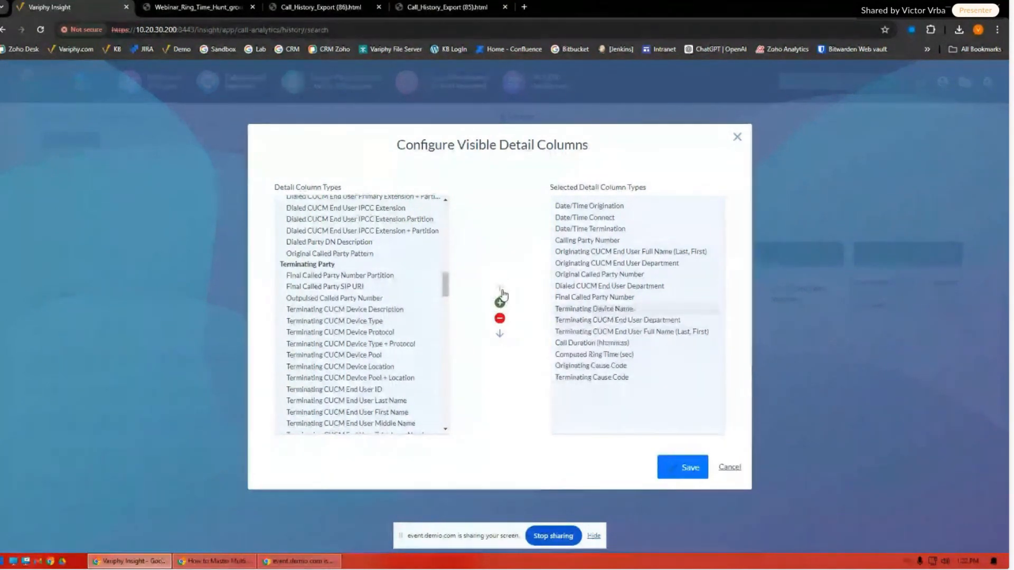
click(681, 467)
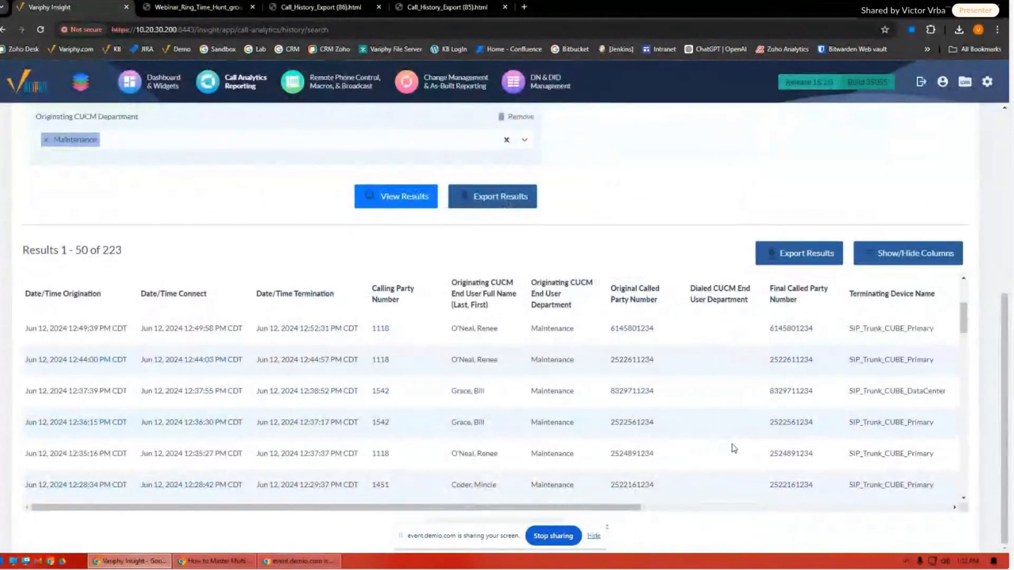
- Examine the terminating device names of the Maintenance calls in the results
drag(848, 423, 926, 421)
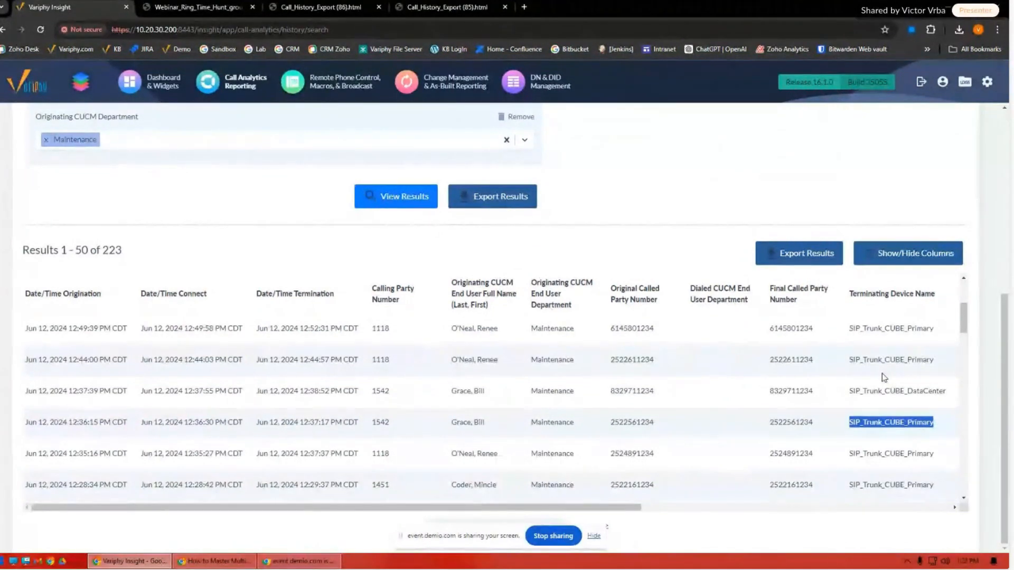
scroll(680, 339, up, 4)
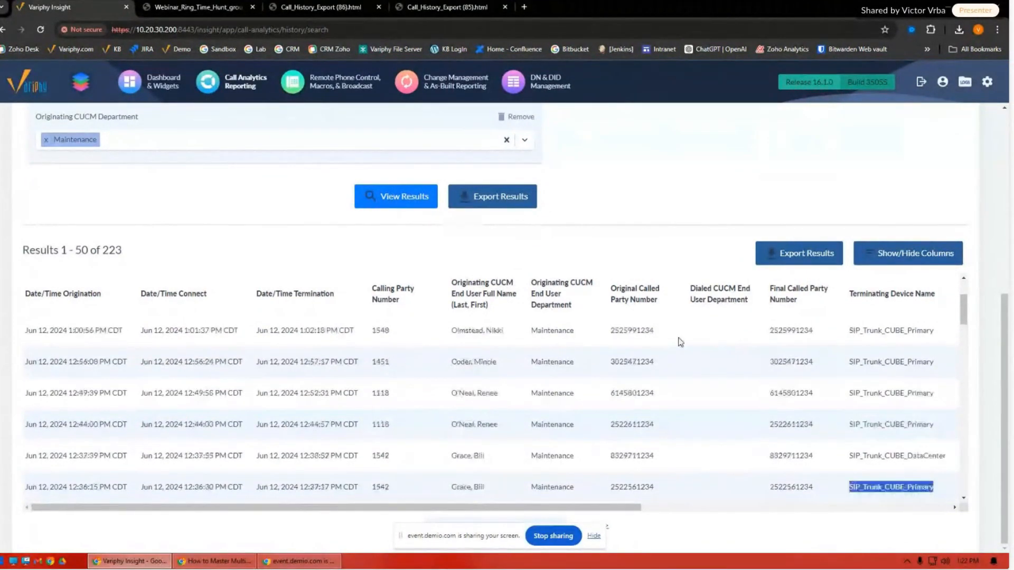
scroll(685, 307, up, 4)
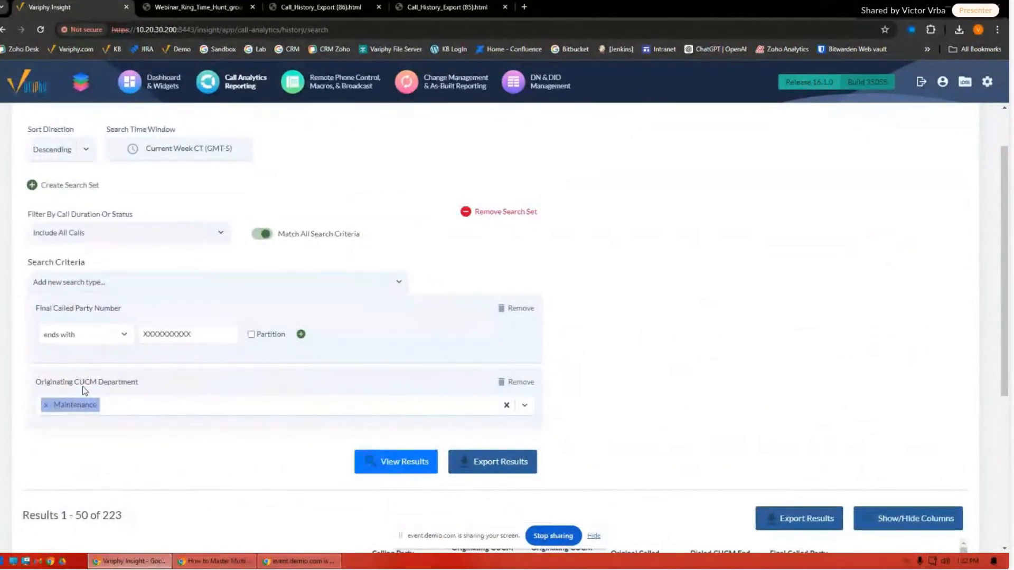
- Create a second search set and add a Dialed or Terminating CUCM Department criterion to it
click(82, 187)
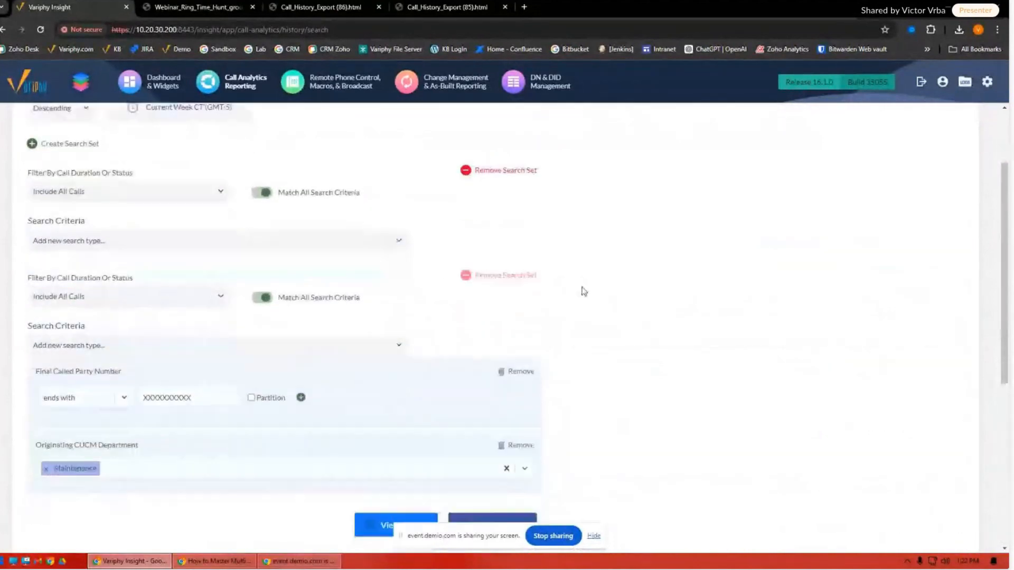
scroll(626, 300, up, 1)
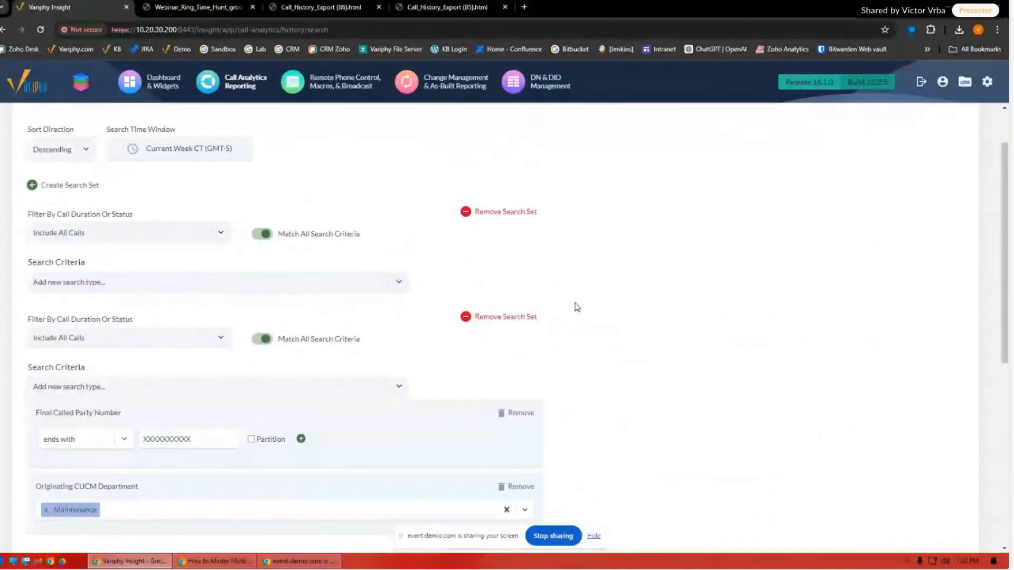
click(353, 286)
scroll(333, 330, down, 6)
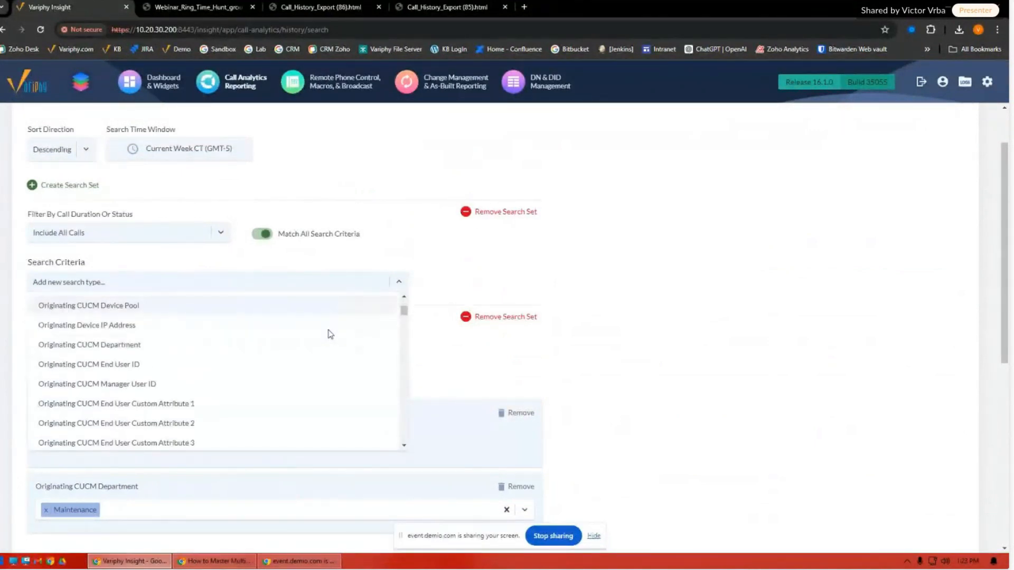
scroll(329, 334, down, 3)
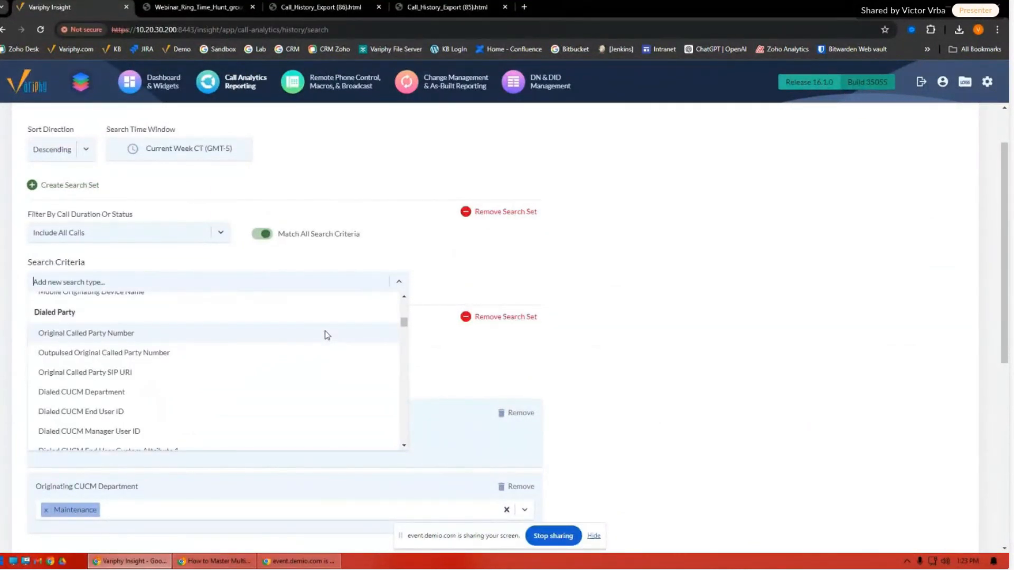
scroll(321, 336, down, 6)
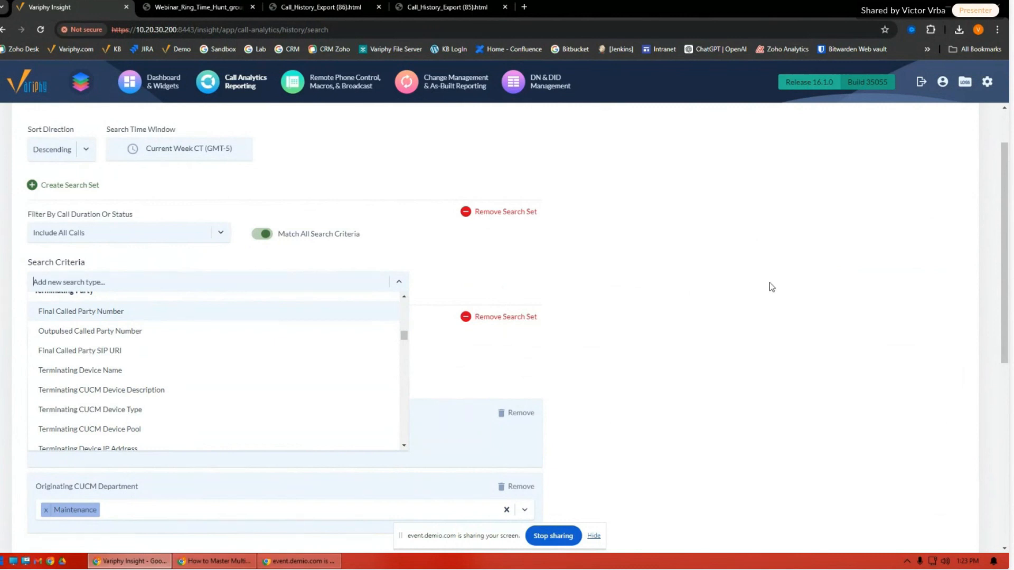
scroll(243, 357, down, 10)
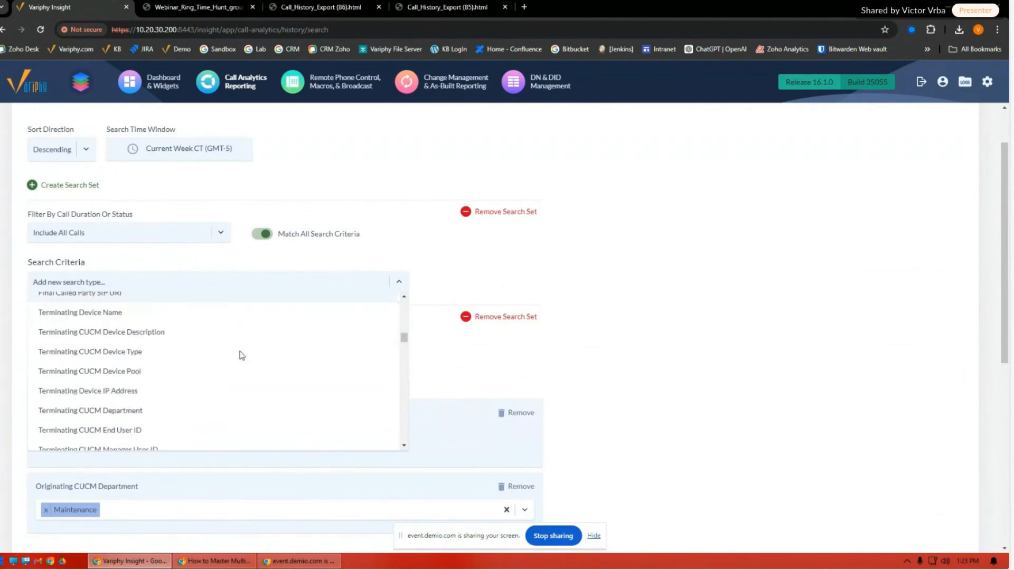
scroll(254, 357, down, 5)
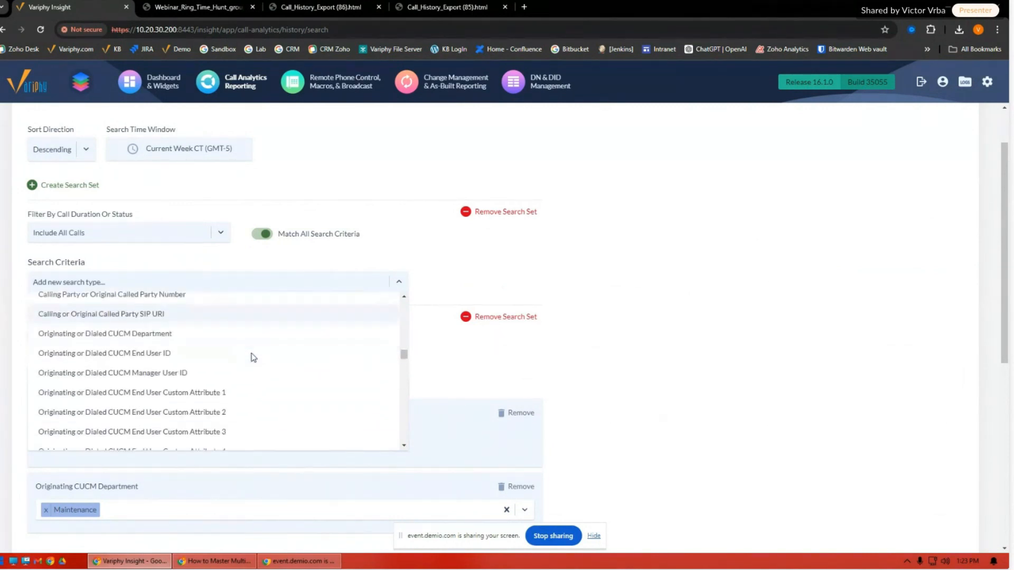
scroll(255, 357, down, 4)
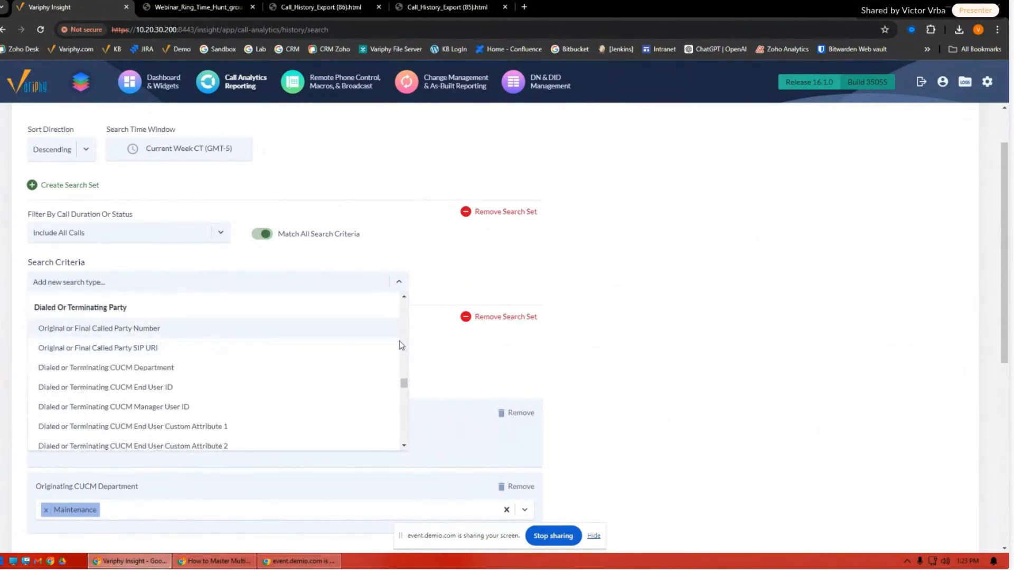
drag(405, 382, 405, 384)
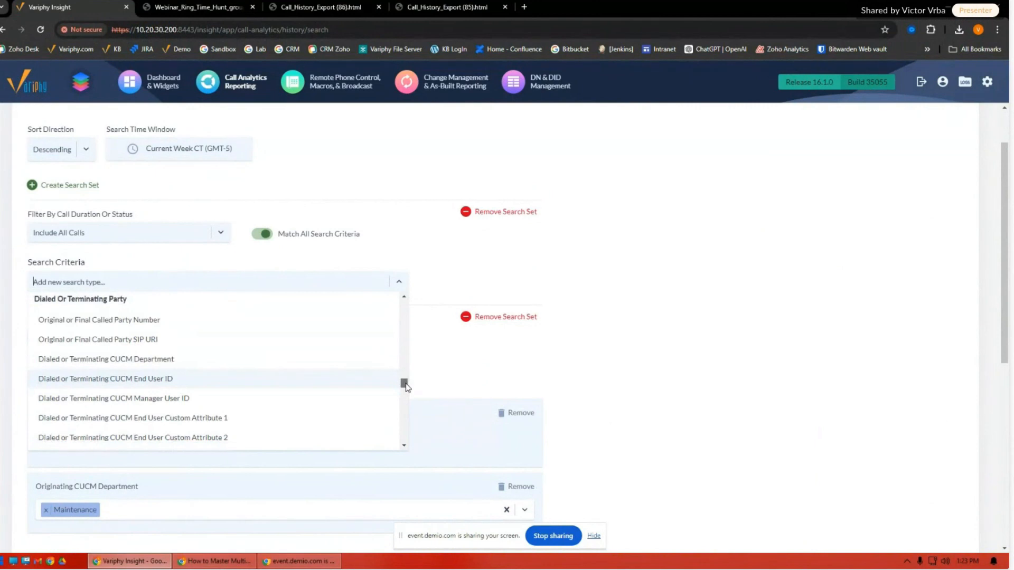
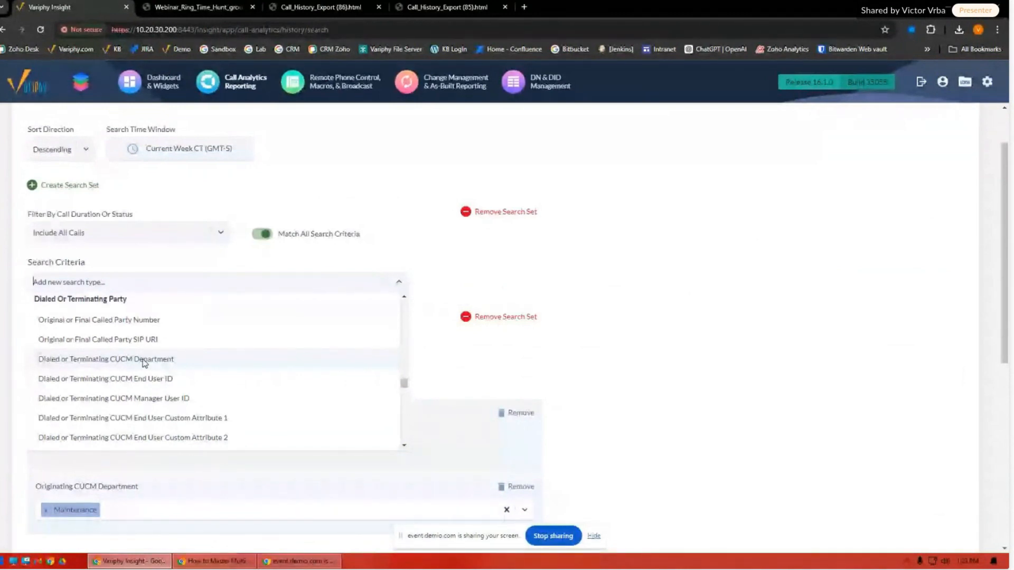
click(128, 362)
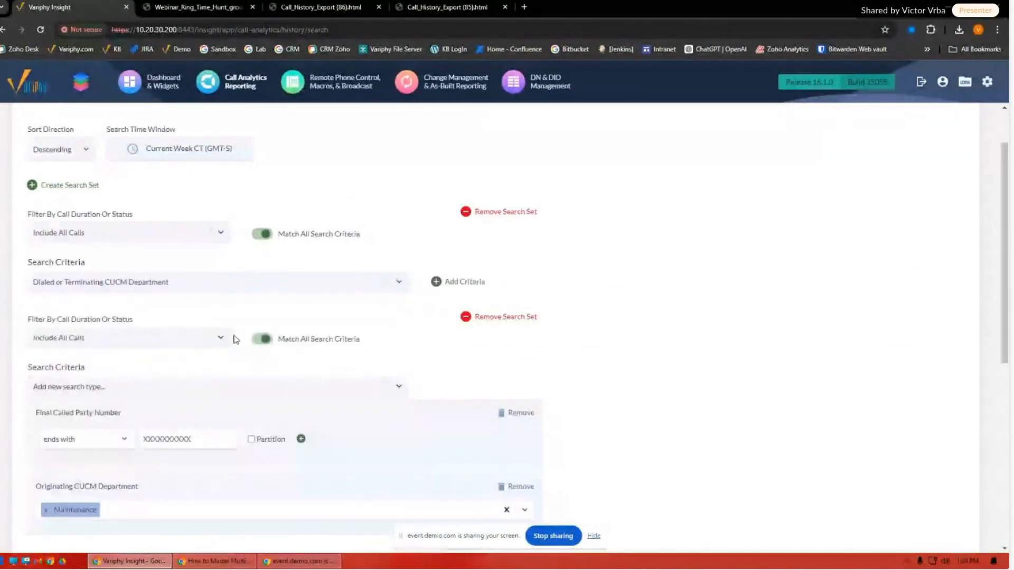
click(448, 285)
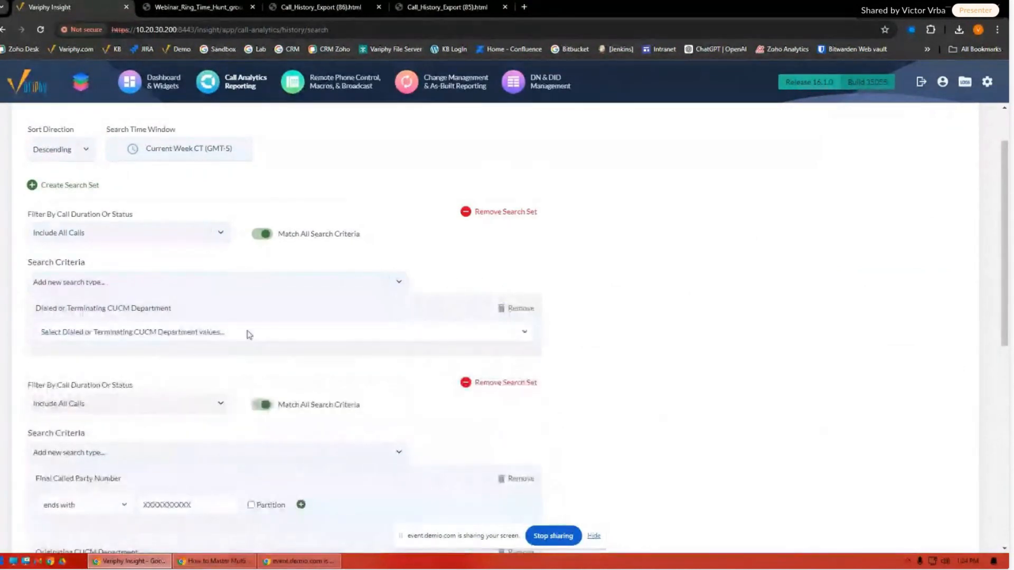
- Set the Dialed or Terminating CUCM Department criterion to Maintenance
click(249, 335)
text(main)
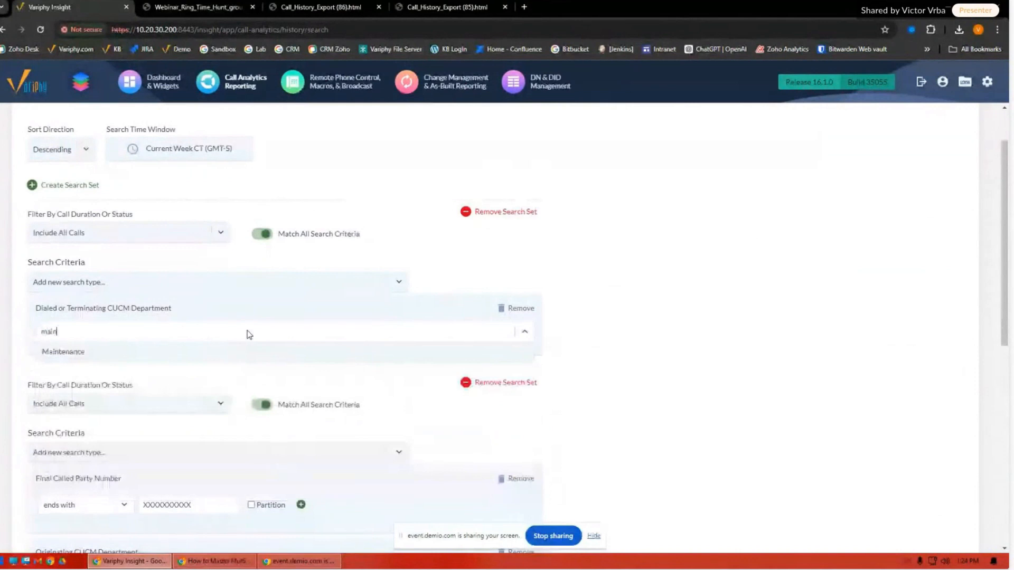
click(223, 353)
click(726, 341)
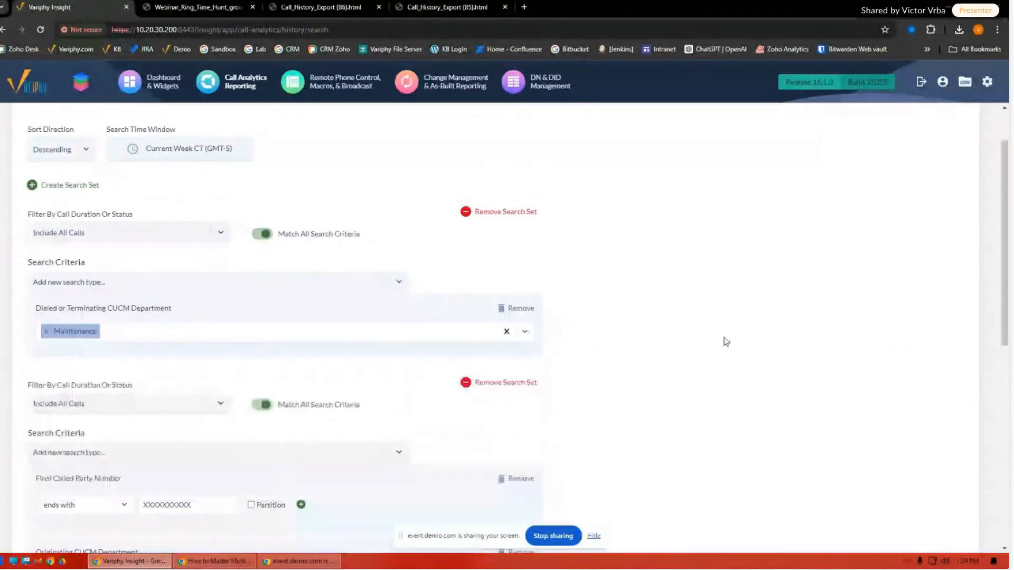
- Review the criteria of both search sets, comparing the Final Called Party Number and department filters
scroll(724, 342, down, 4)
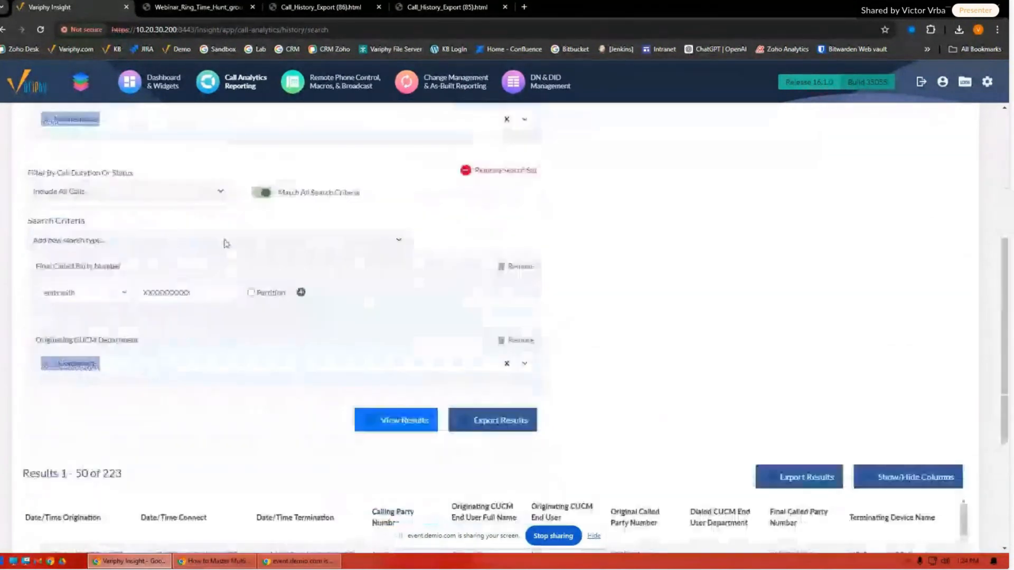
scroll(237, 344, up, 2)
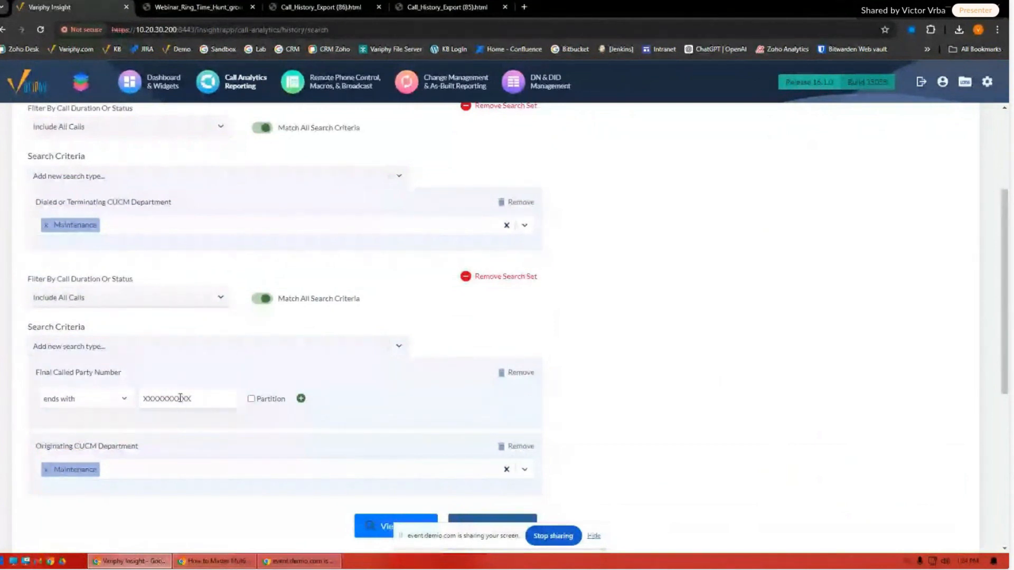
scroll(181, 398, up, 1)
scroll(180, 399, down, 1)
scroll(593, 430, down, 4)
scroll(613, 429, up, 2)
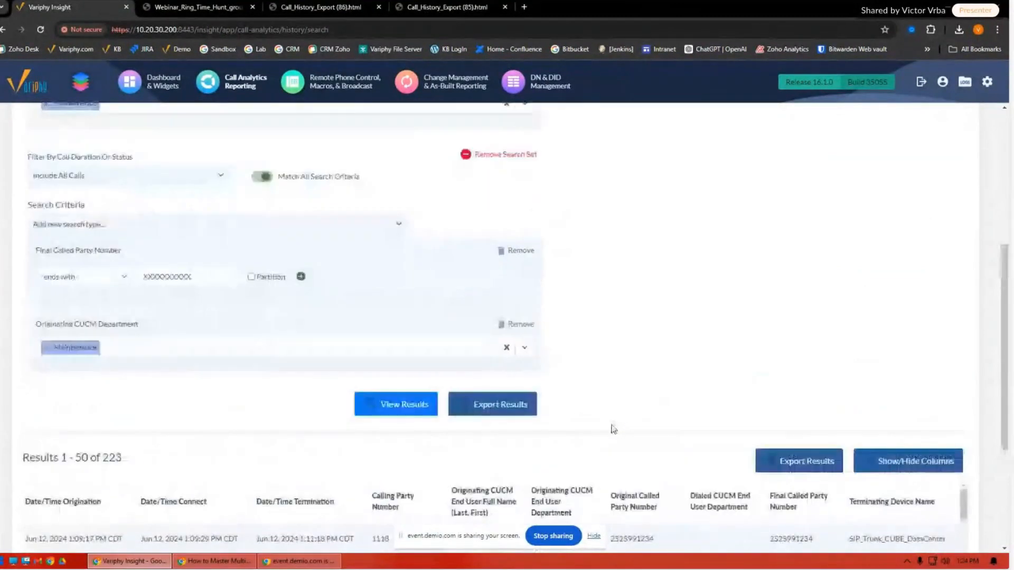
scroll(615, 422, up, 1)
scroll(620, 412, up, 3)
scroll(622, 412, down, 2)
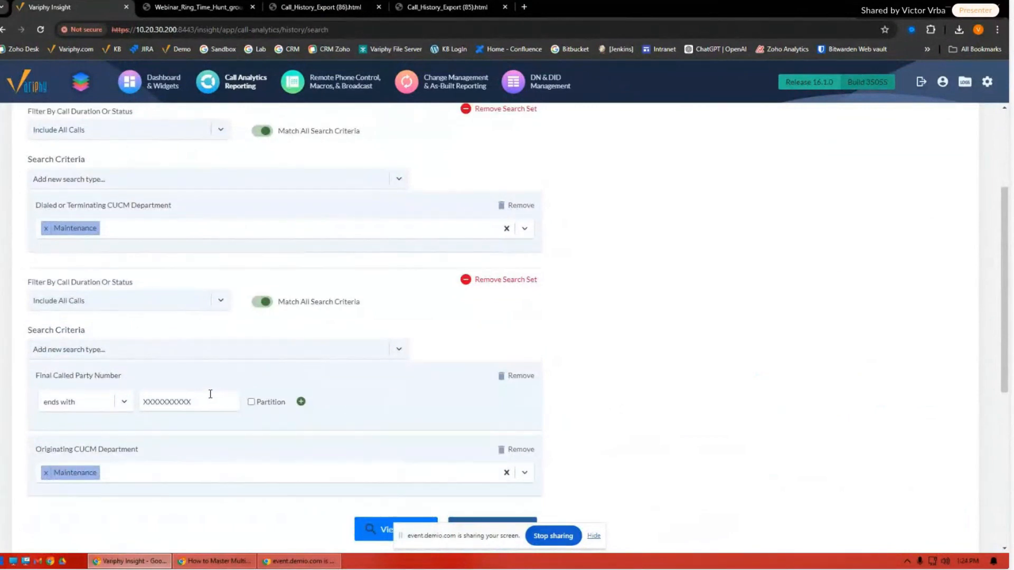
scroll(210, 397, up, 2)
scroll(206, 397, down, 2)
drag(36, 372, 122, 375)
drag(35, 446, 128, 447)
scroll(153, 427, up, 1)
scroll(153, 426, up, 3)
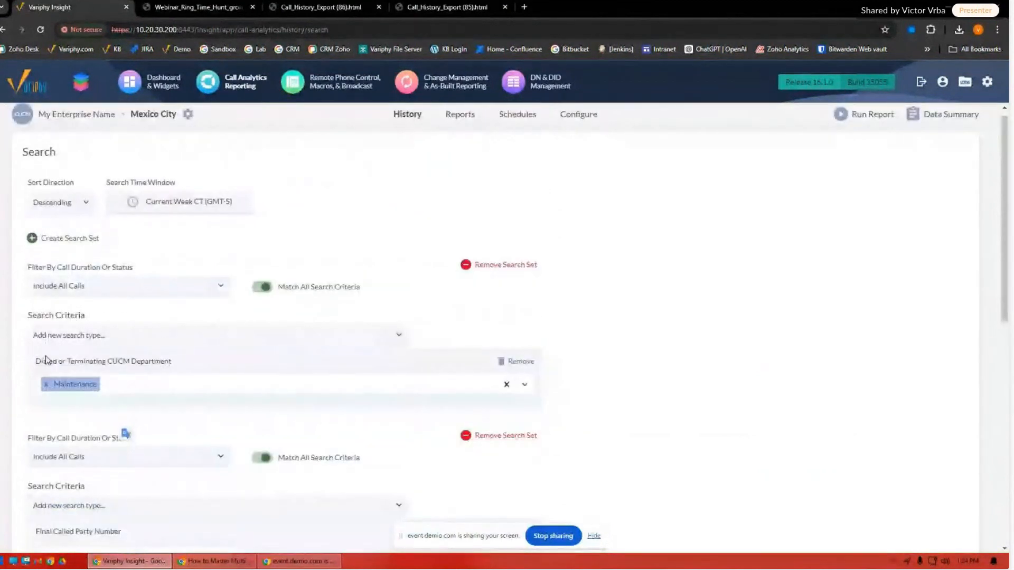
drag(36, 361, 172, 363)
- Add a Calling Party Number criterion to the Dialed or Terminating CUCM Department search set, matching numbers that end with XXXXXXXXXX
click(175, 338)
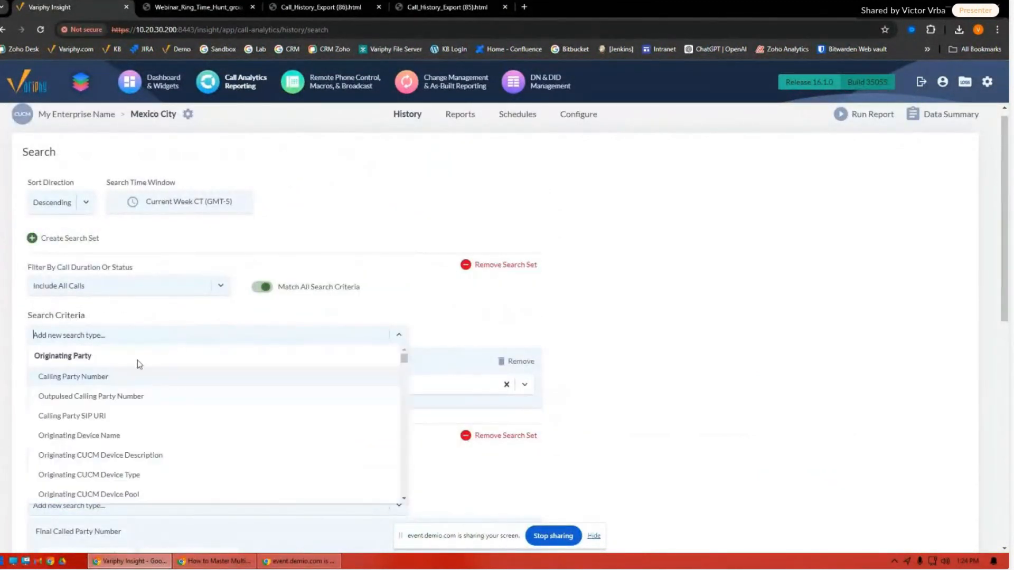
click(108, 376)
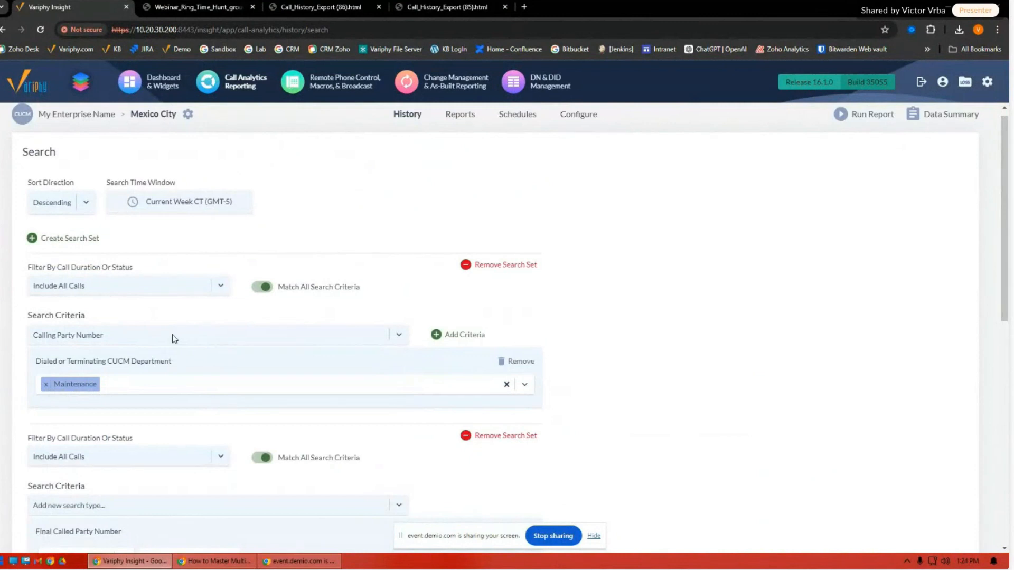
click(450, 335)
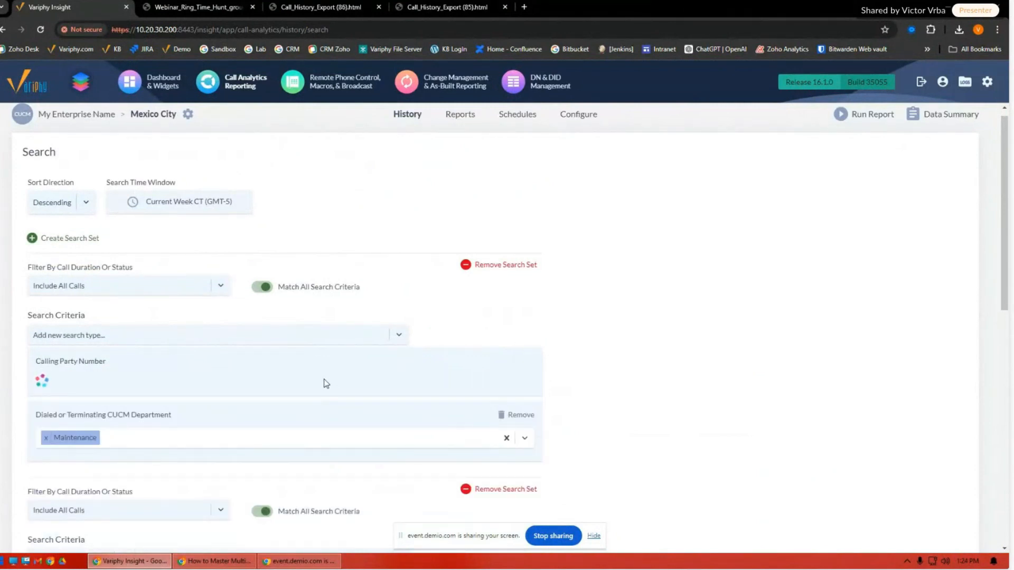
click(167, 387)
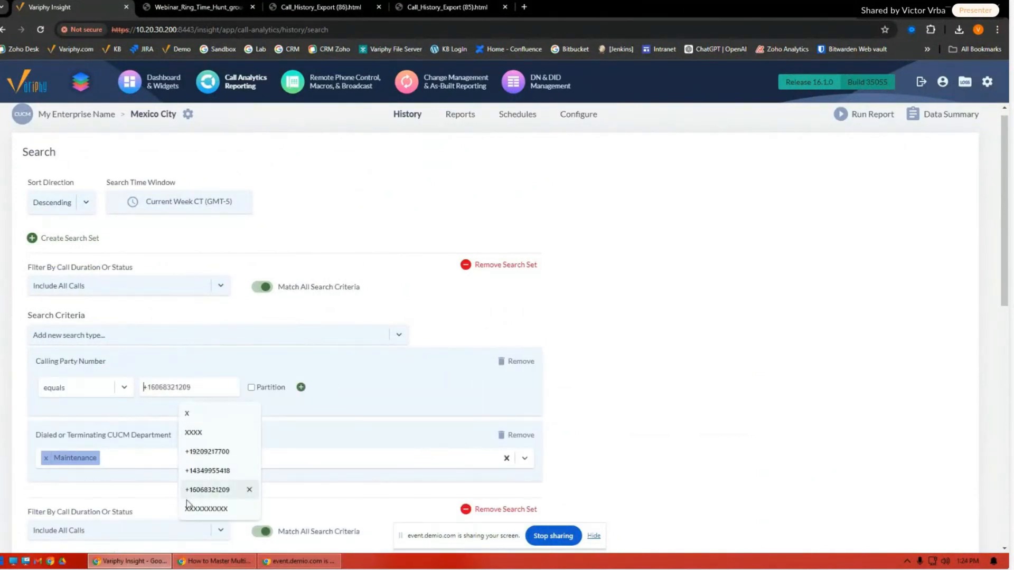
click(205, 507)
click(91, 390)
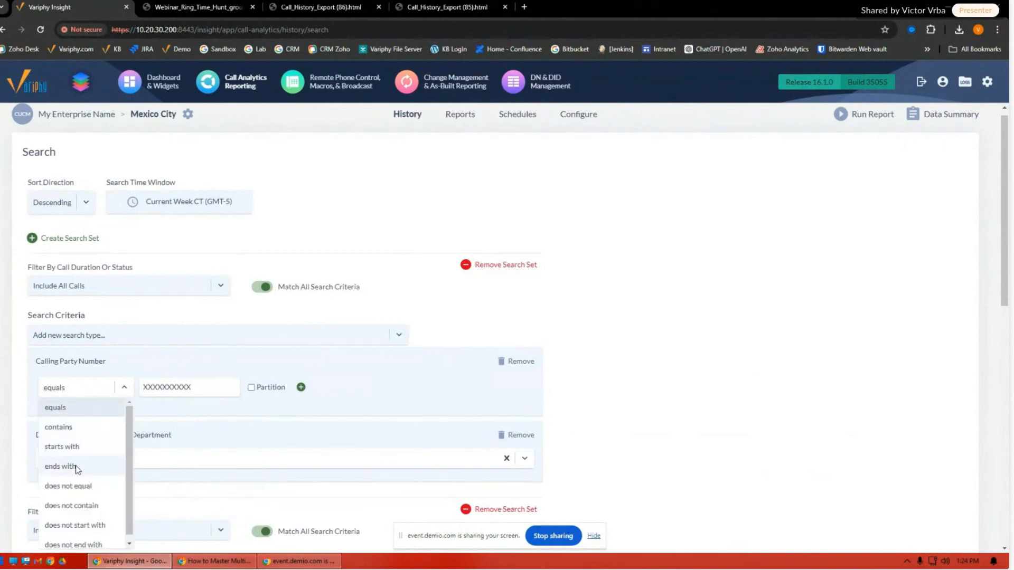
click(79, 466)
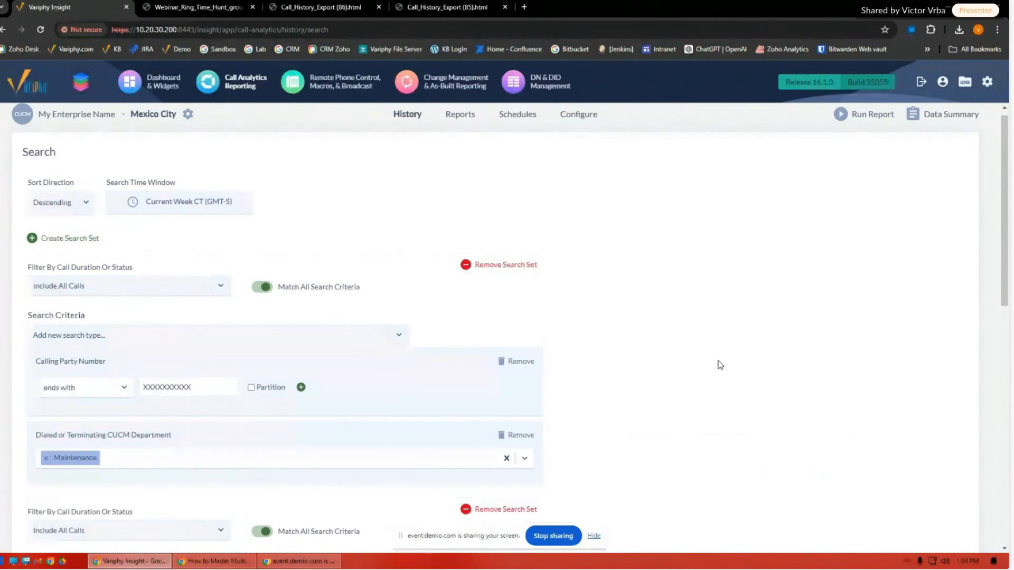
- Run the combined search and examine an inbound call's calling number, original called number and terminating department
scroll(702, 343, down, 8)
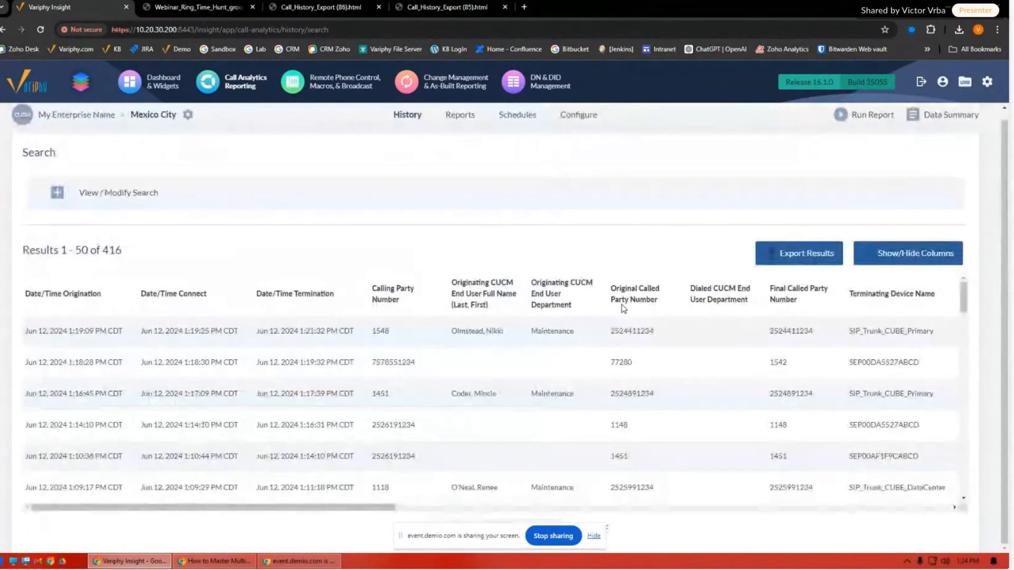
double_click(376, 365)
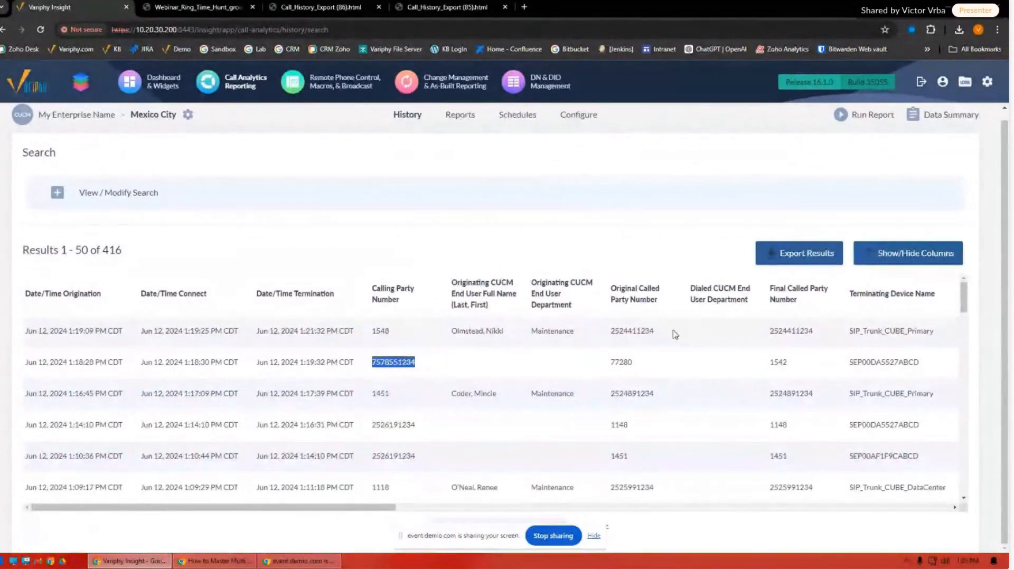
double_click(621, 363)
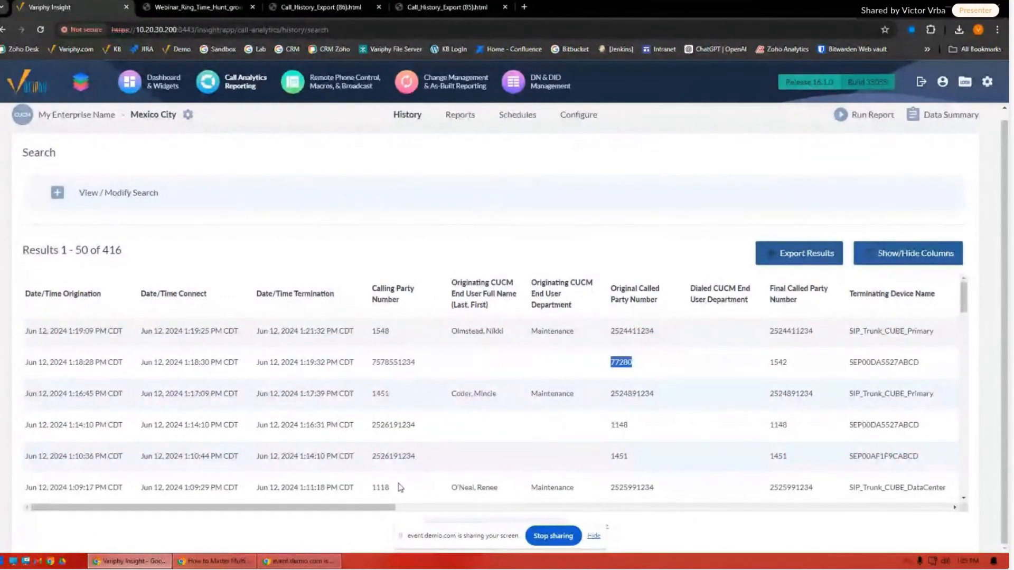
drag(386, 509, 460, 510)
double_click(800, 363)
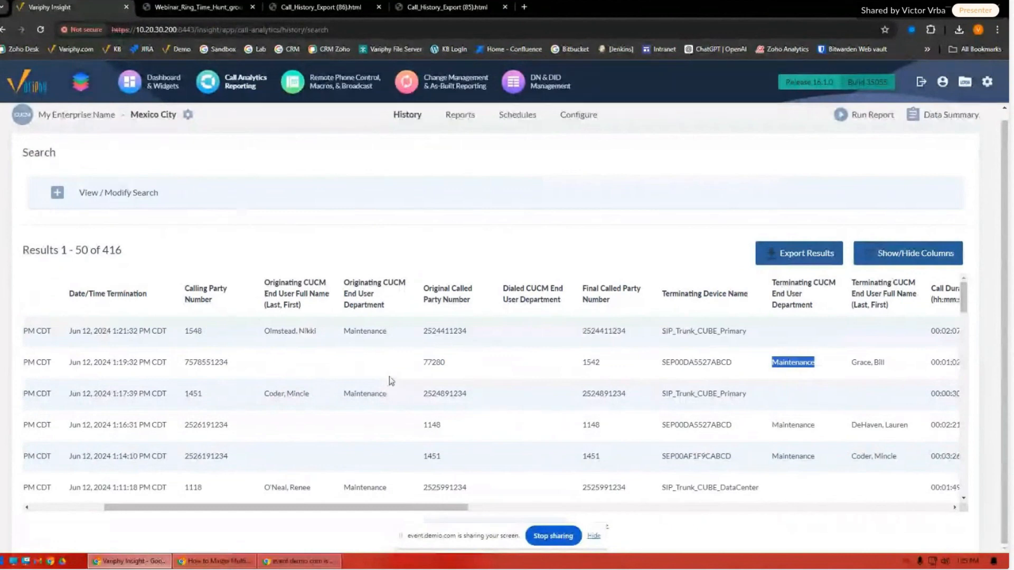
- Reopen the search for modification and create a third search set
scroll(389, 359, up, 1)
click(47, 211)
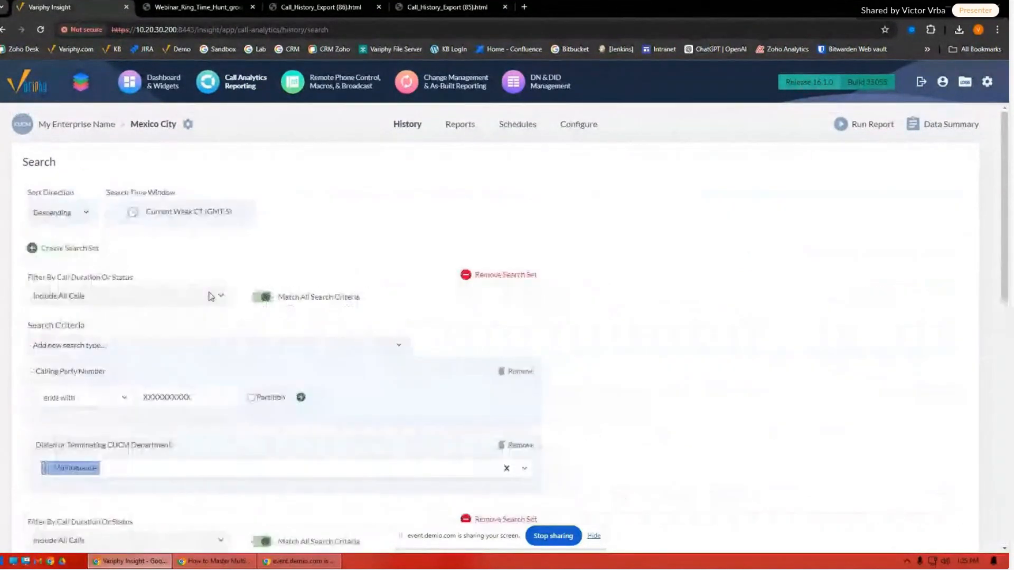
click(252, 301)
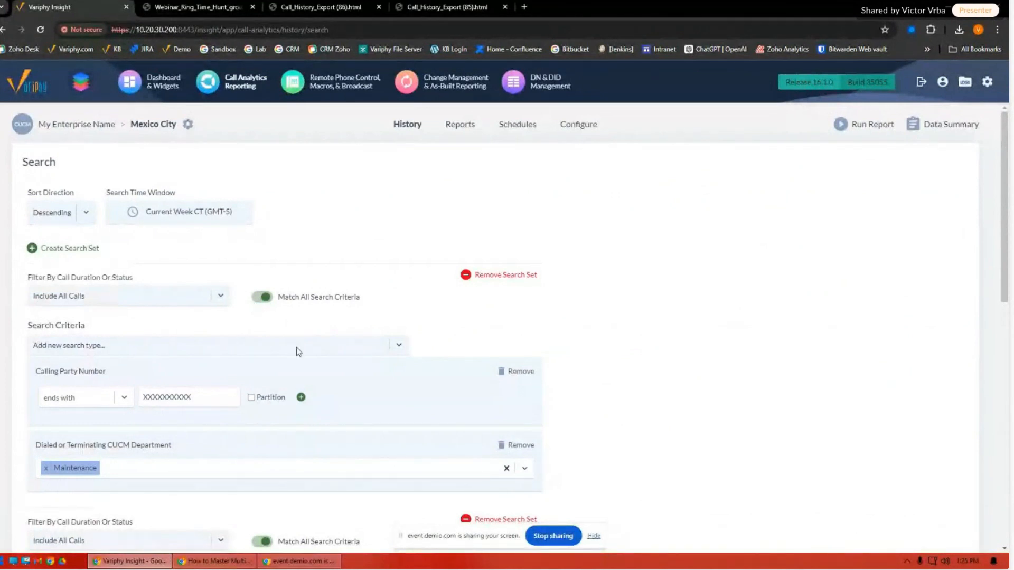
click(88, 255)
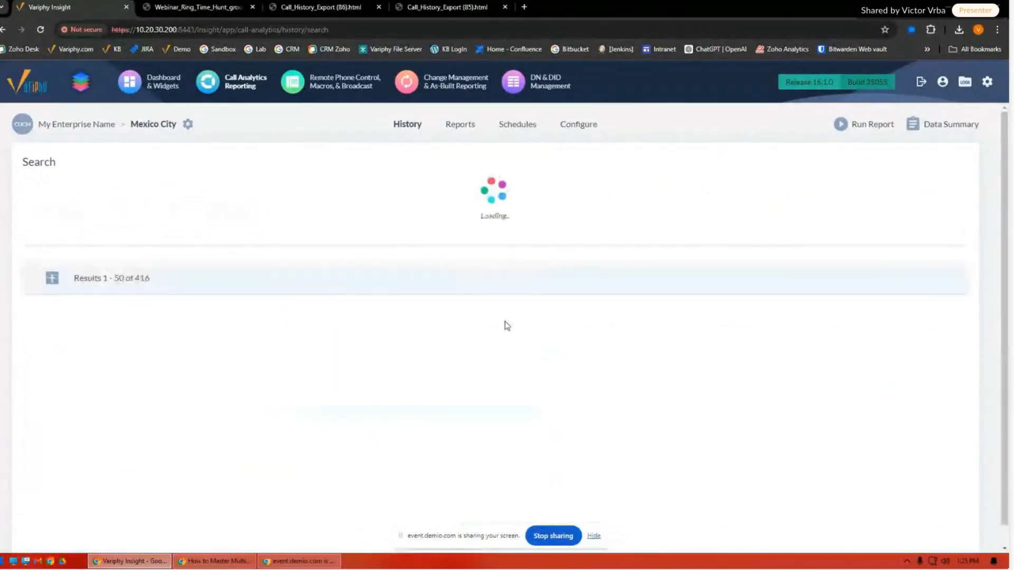
- Find the department search types and add an Originating, Dialed or Terminating CUCM Department criterion to the new search set
click(102, 346)
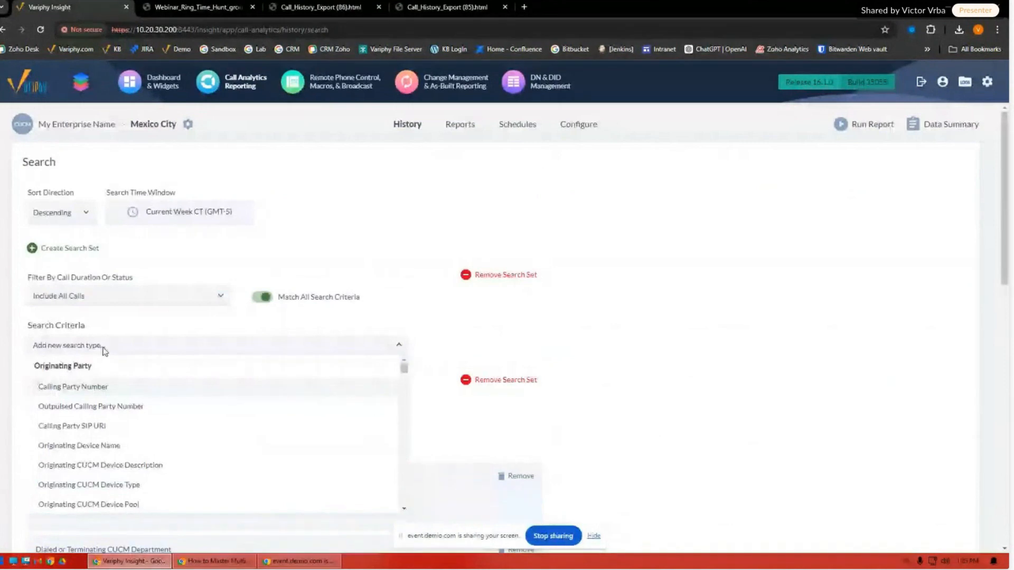
scroll(181, 394, down, 5)
scroll(179, 393, down, 10)
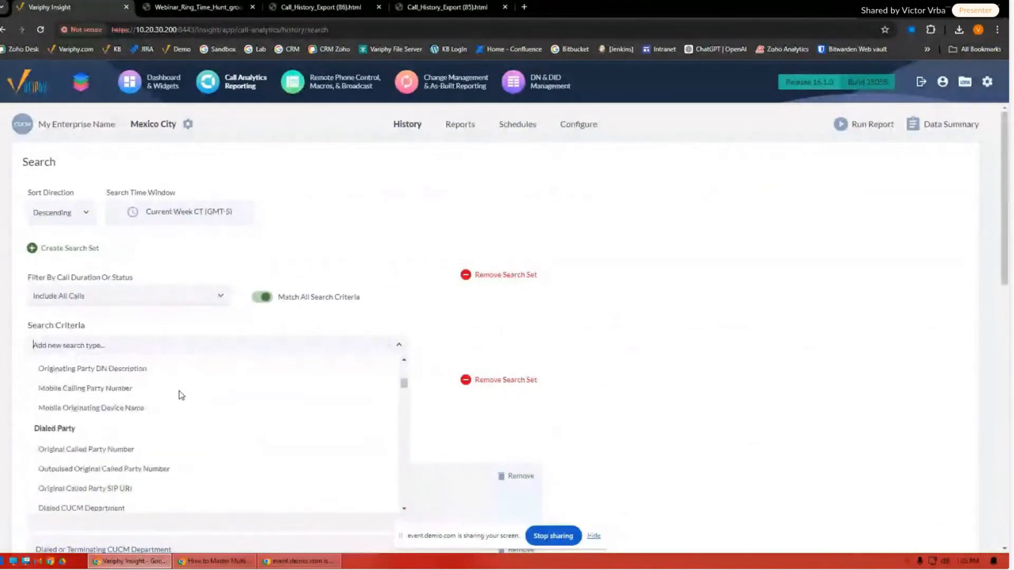
scroll(201, 376, up, 5)
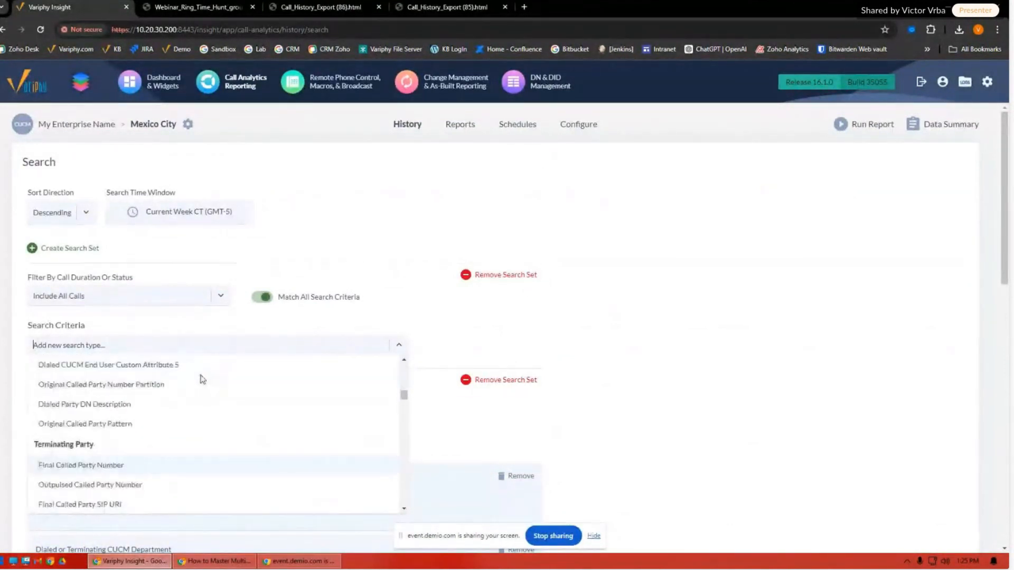
text(depart)
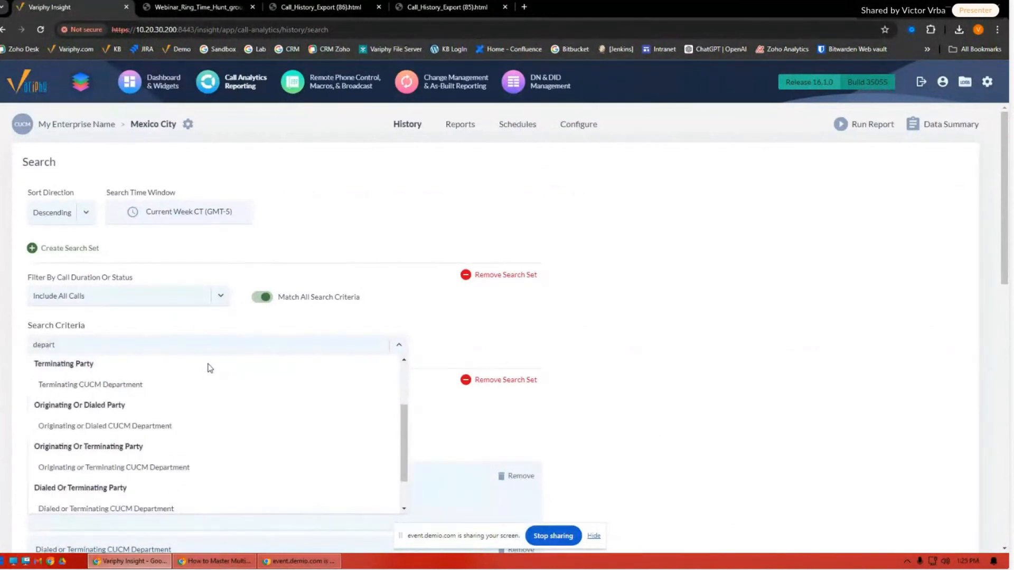
scroll(207, 372, down, 2)
click(103, 505)
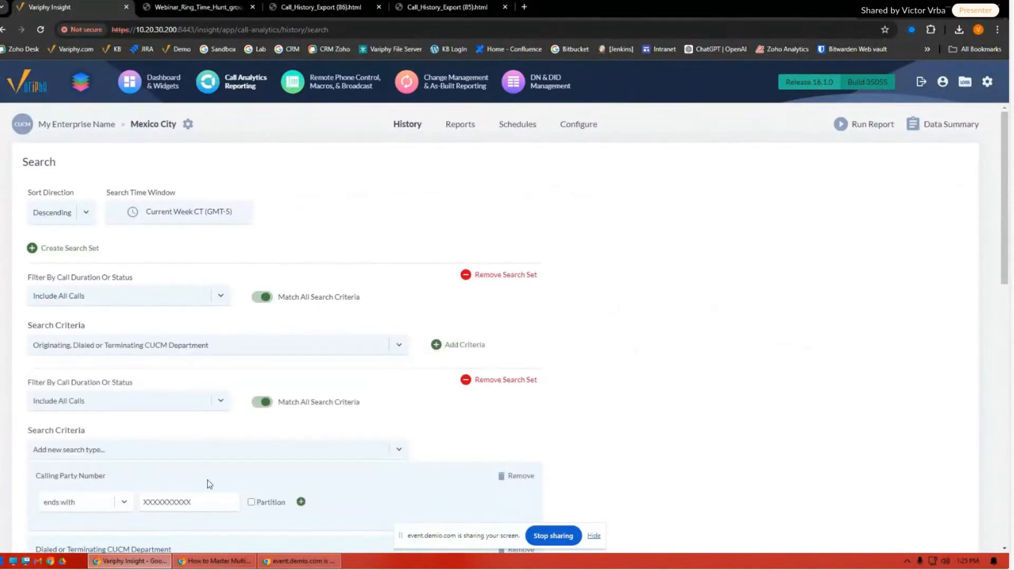
click(470, 347)
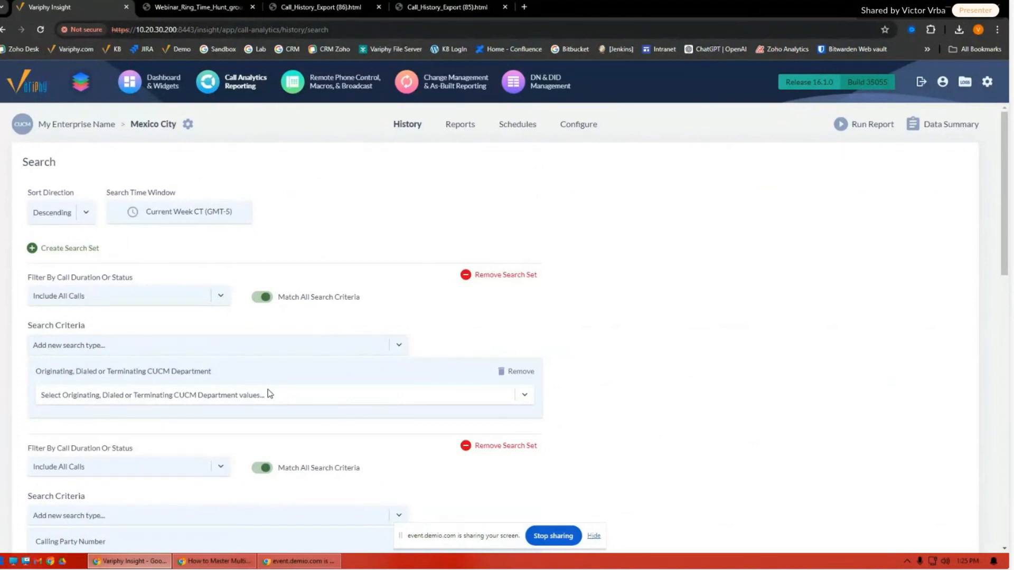
- Set the Originating, Dialed or Terminating CUCM Department criterion to Maintenance
scroll(267, 401, down, 3)
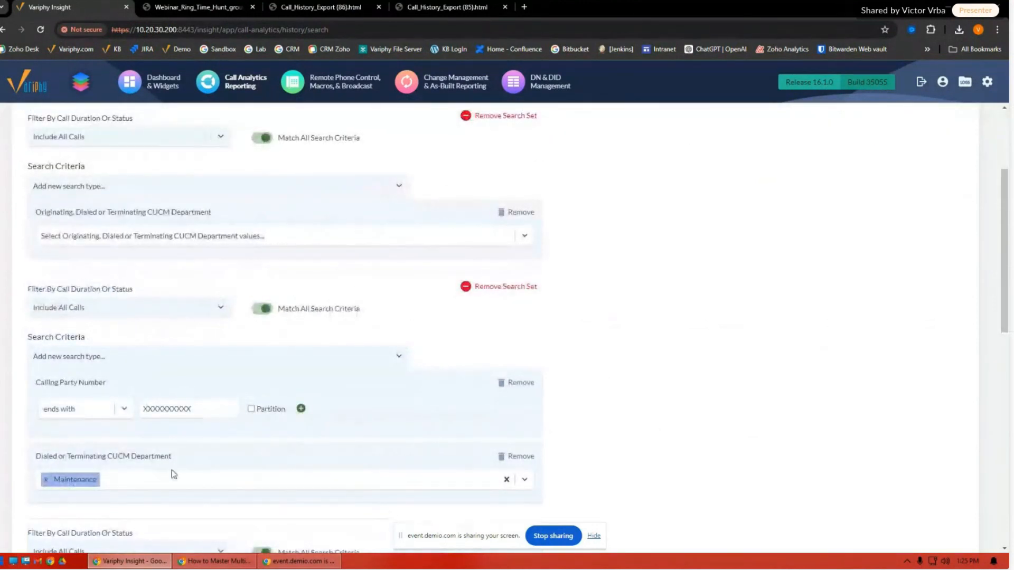
scroll(204, 372, up, 3)
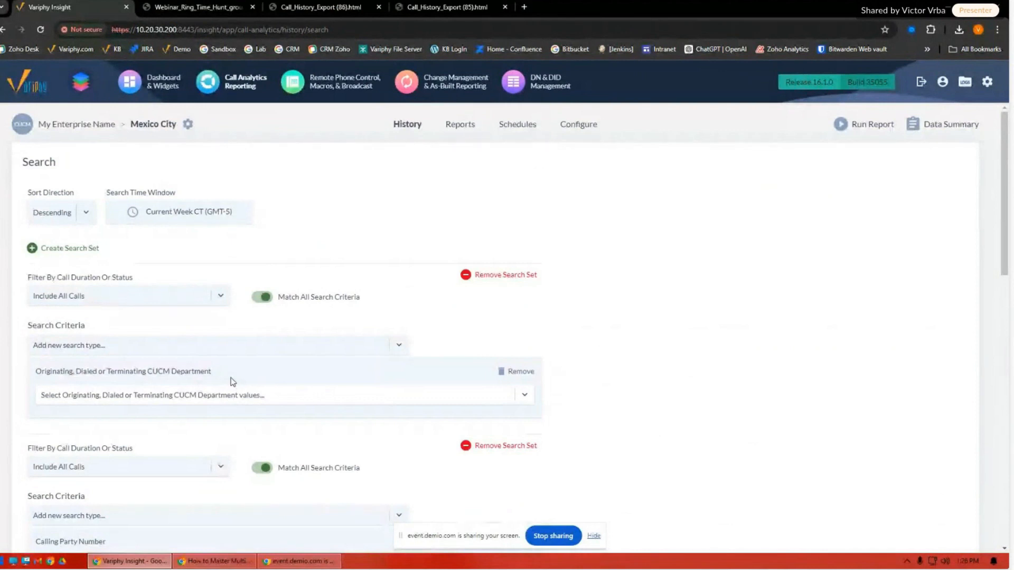
click(229, 394)
scroll(208, 480, down, 4)
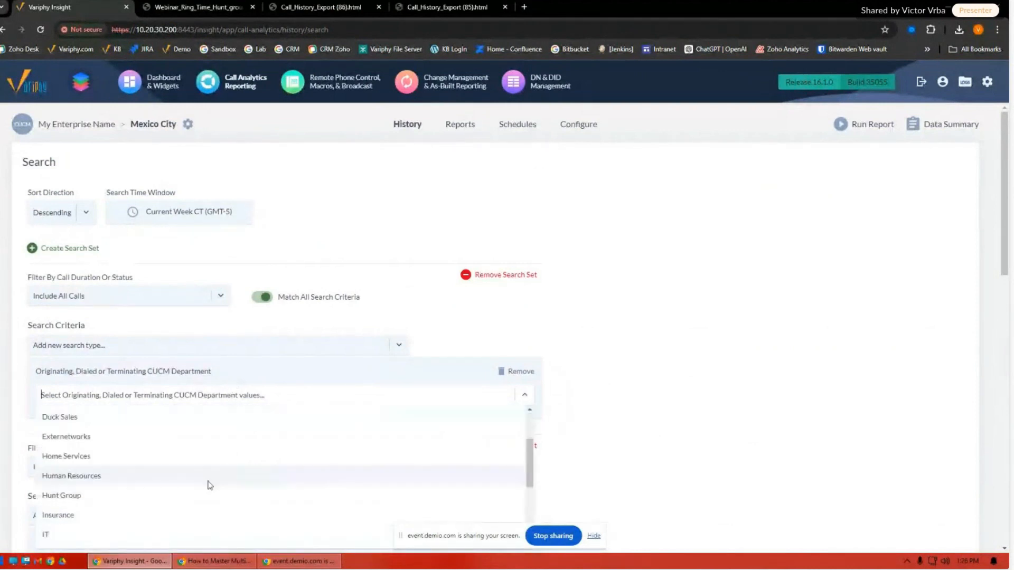
click(129, 471)
click(629, 415)
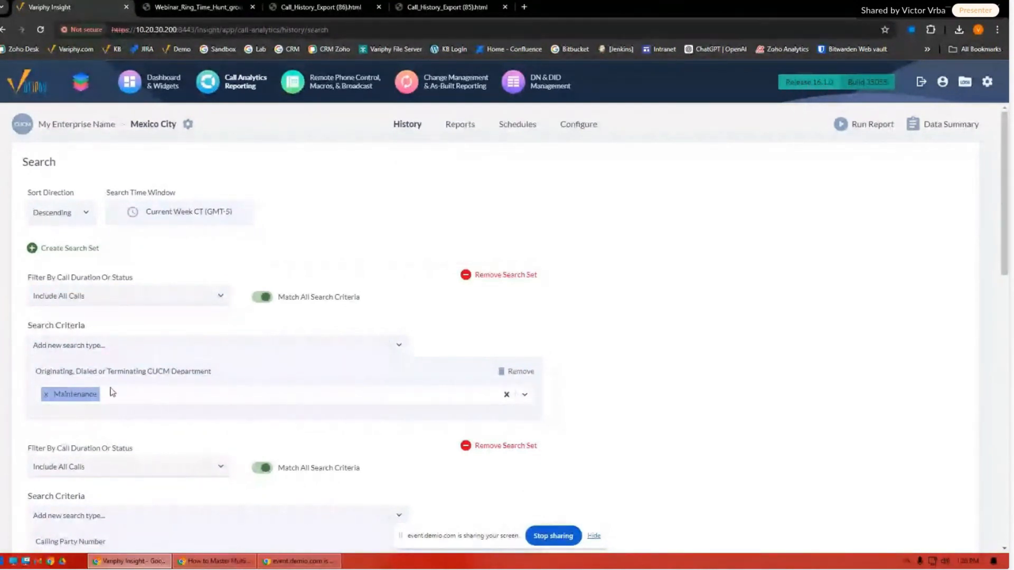
- Find the number search types and add a Calling Party, Original, or Final Called Party Number criterion to the Maintenance search set
click(169, 349)
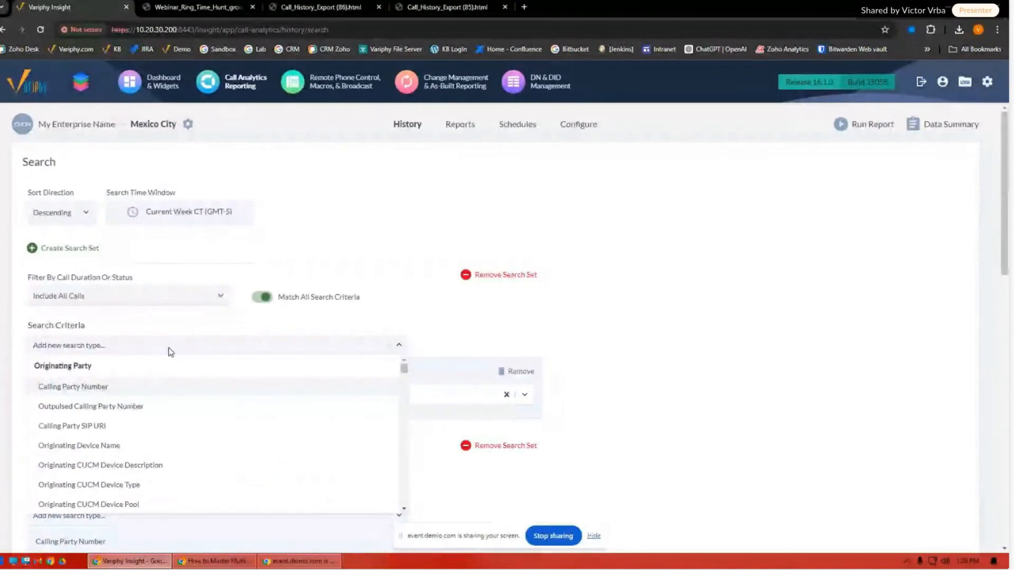
text(number)
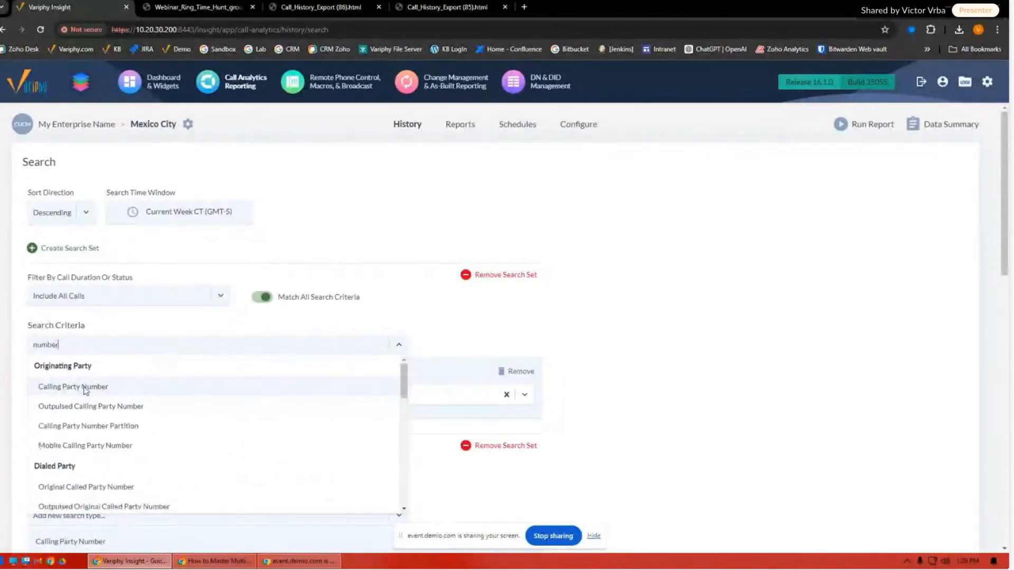
scroll(34, 403, down, 2)
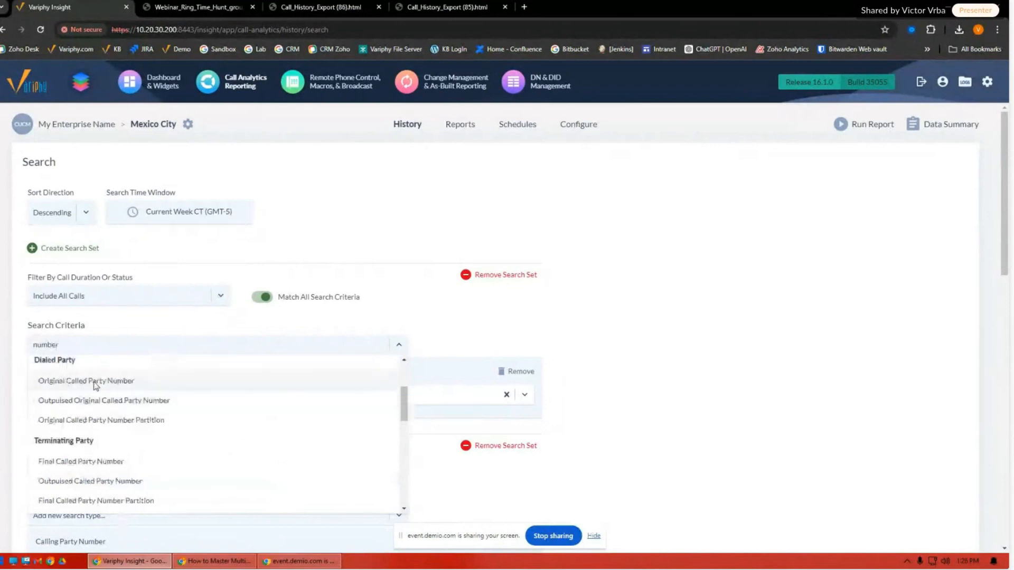
scroll(280, 446, down, 1)
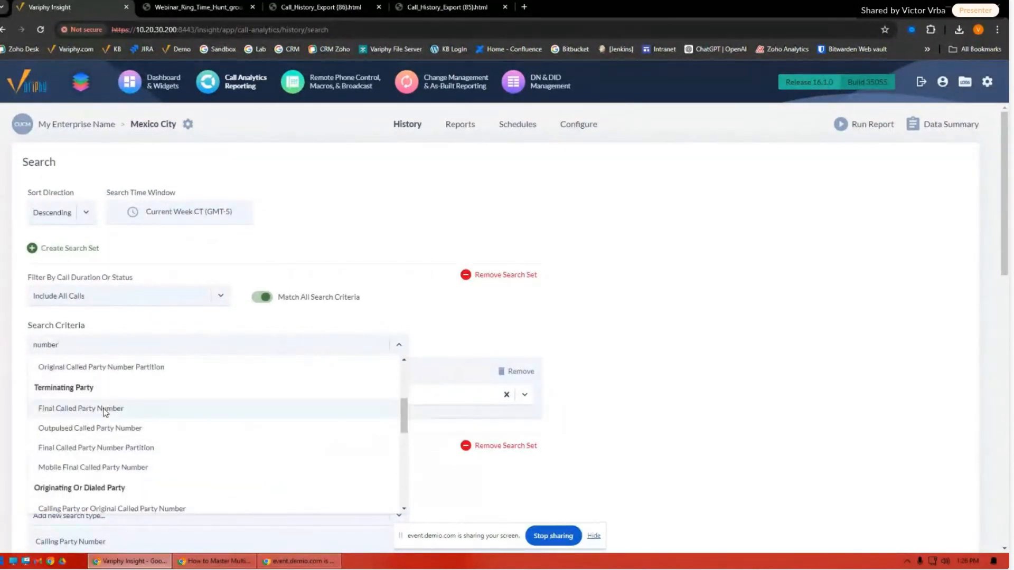
scroll(169, 424, down, 2)
scroll(169, 425, down, 3)
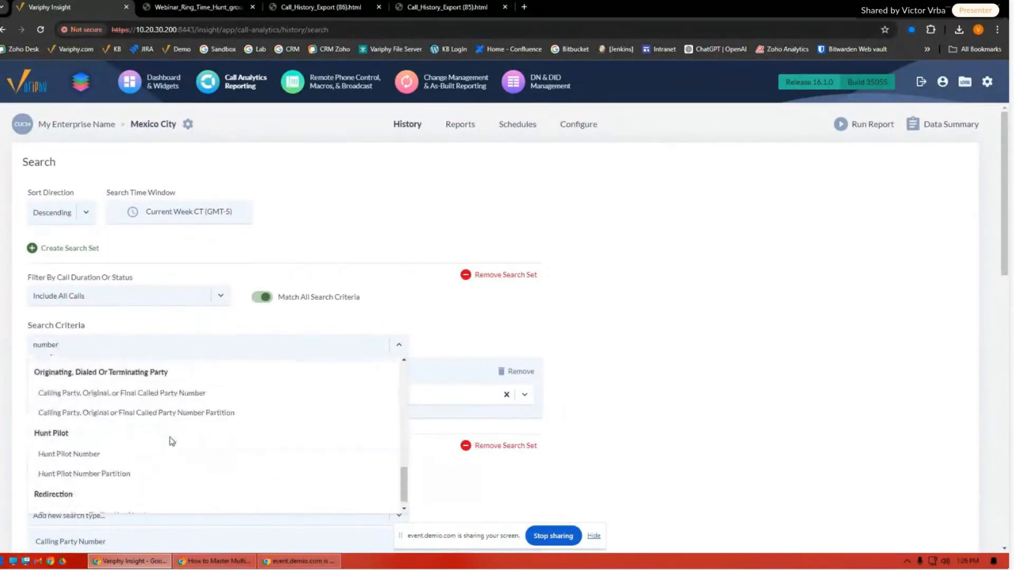
scroll(172, 438, up, 1)
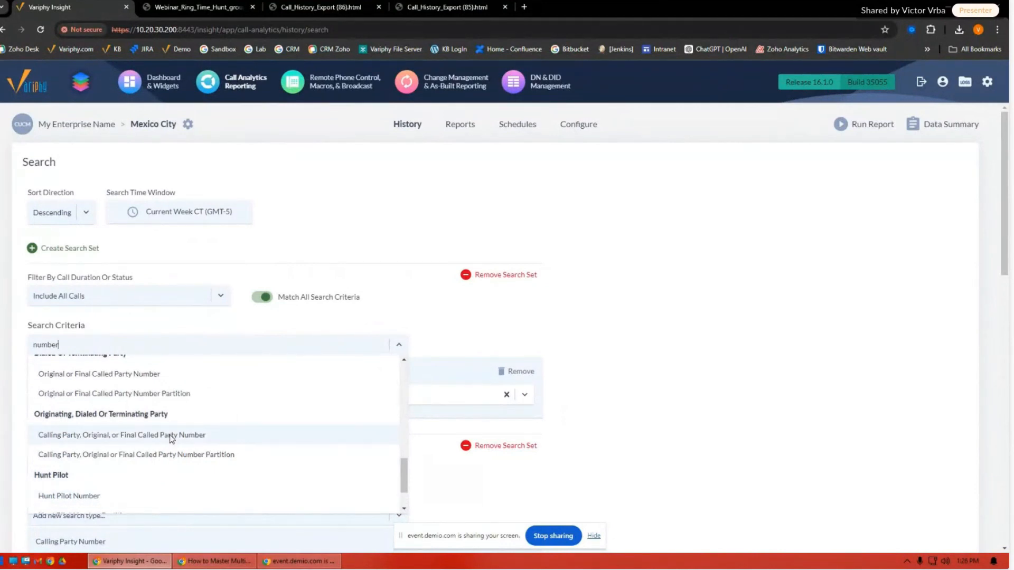
click(171, 436)
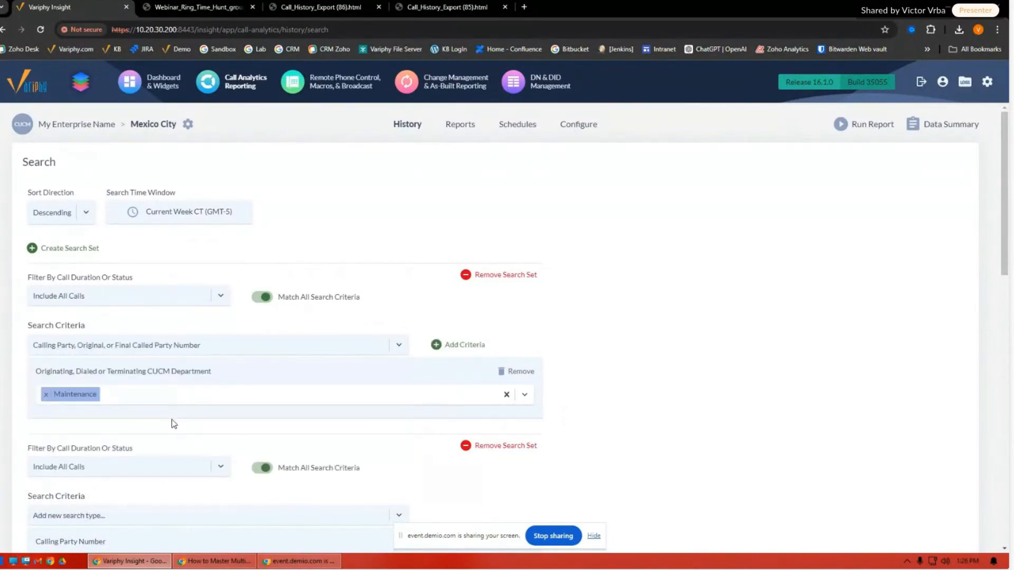
click(445, 346)
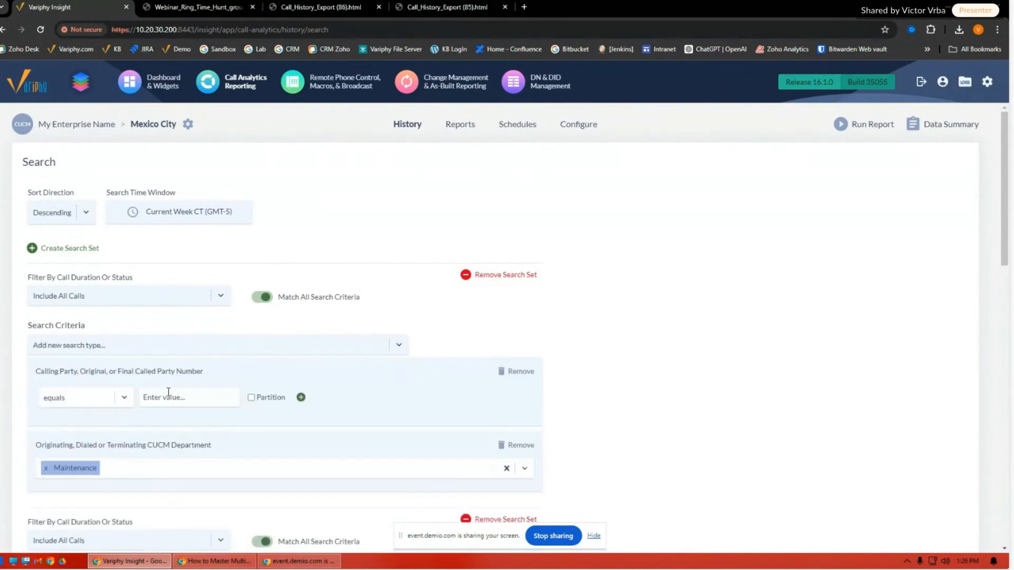
- Set the Calling Party, Original, or Final Called Party Number criterion to equal XXXX
click(167, 397)
text(XXXXX)
drag(162, 396, 141, 397)
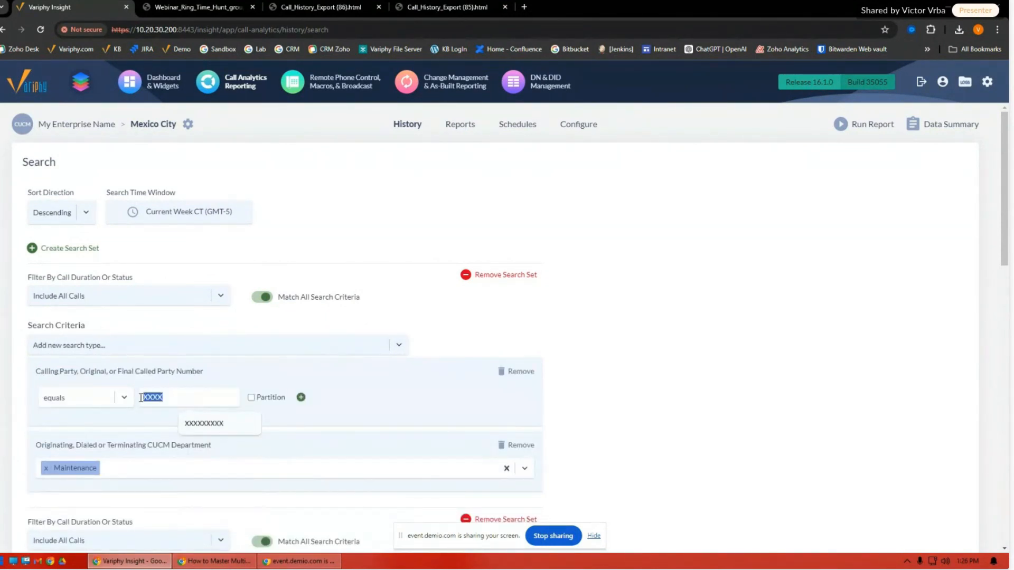
click(171, 397)
click(654, 376)
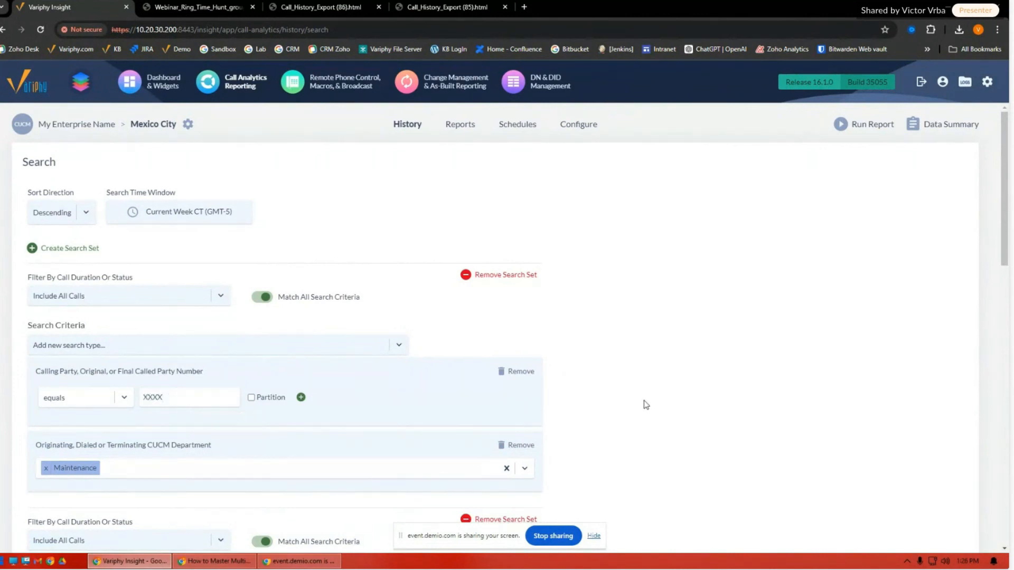
- Review the new search set's criteria, checking which parties the Calling Party, Original, or Final Called Party Number type covers
scroll(600, 411, down, 11)
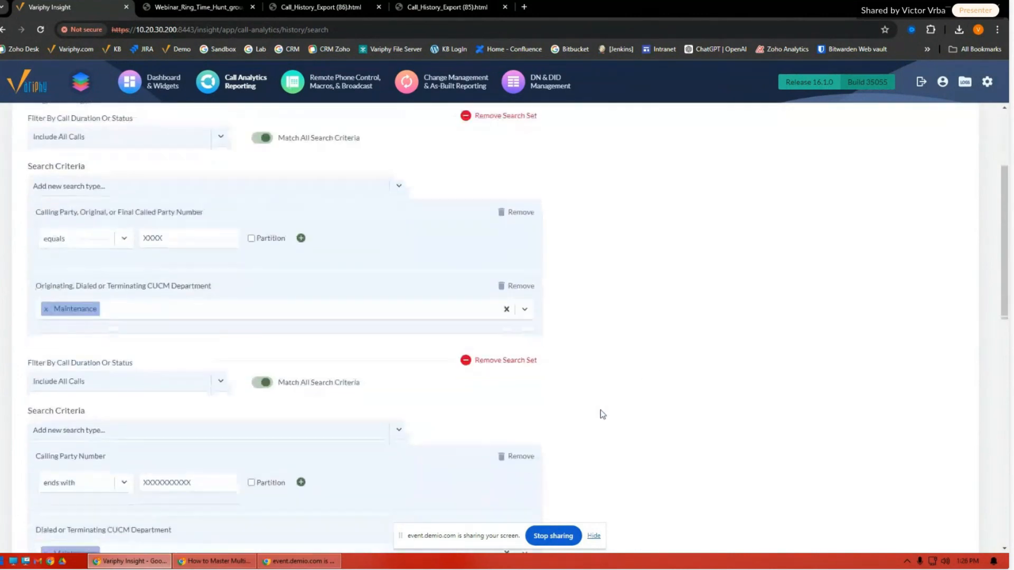
scroll(606, 413, up, 6)
scroll(63, 288, up, 3)
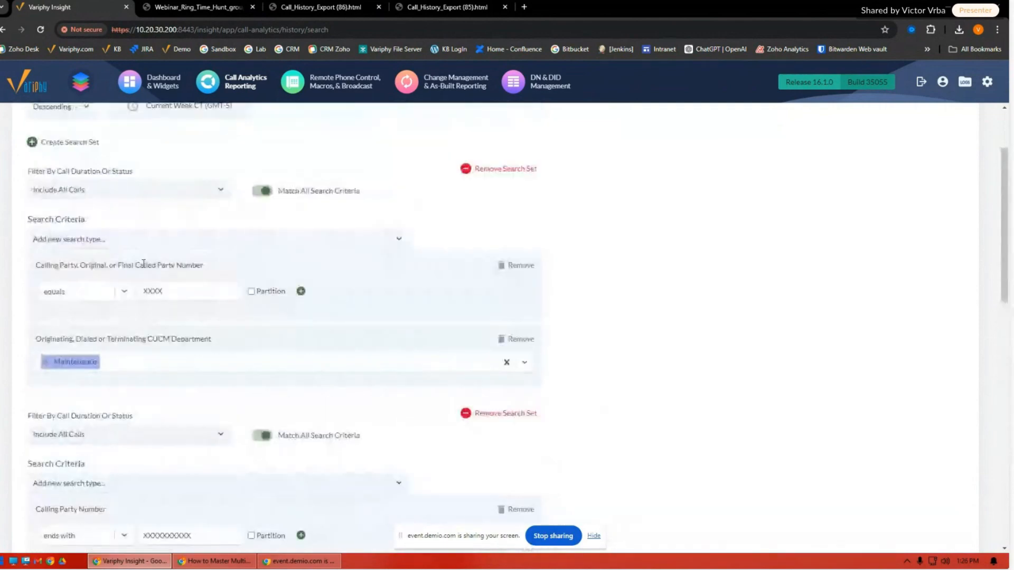
scroll(130, 286, up, 2)
scroll(140, 271, down, 2)
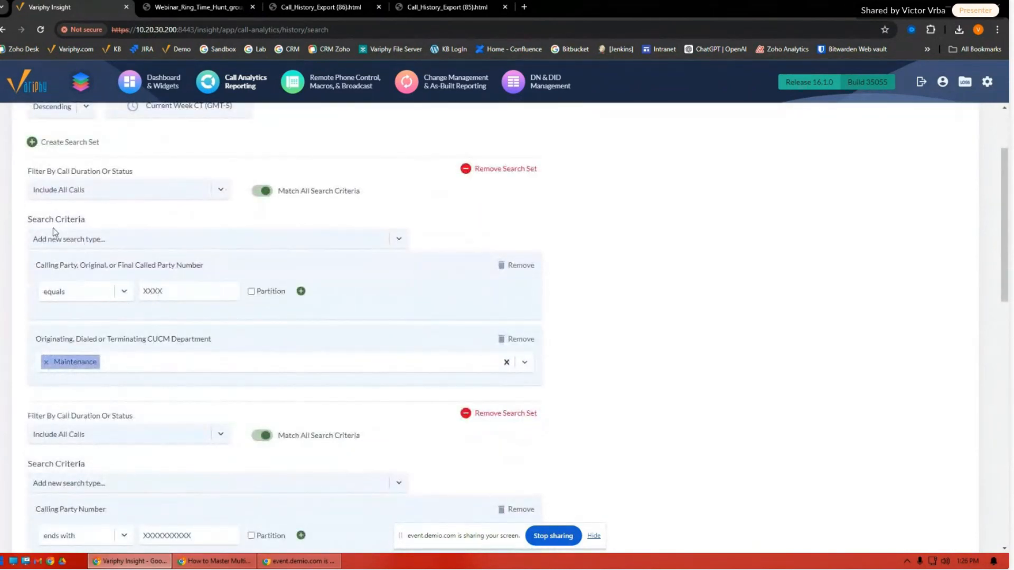
drag(35, 265, 78, 265)
click(79, 265)
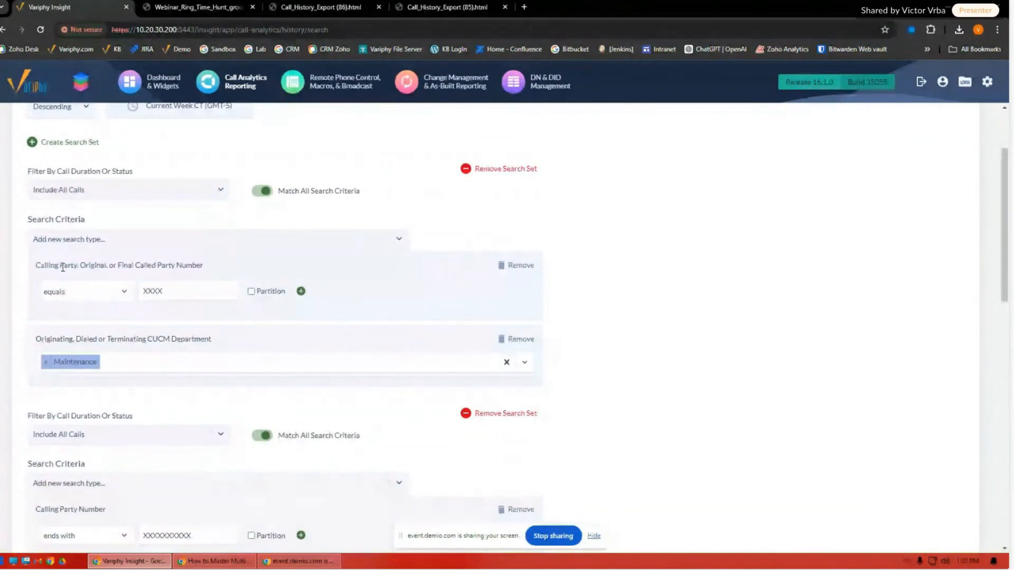
drag(80, 265, 204, 266)
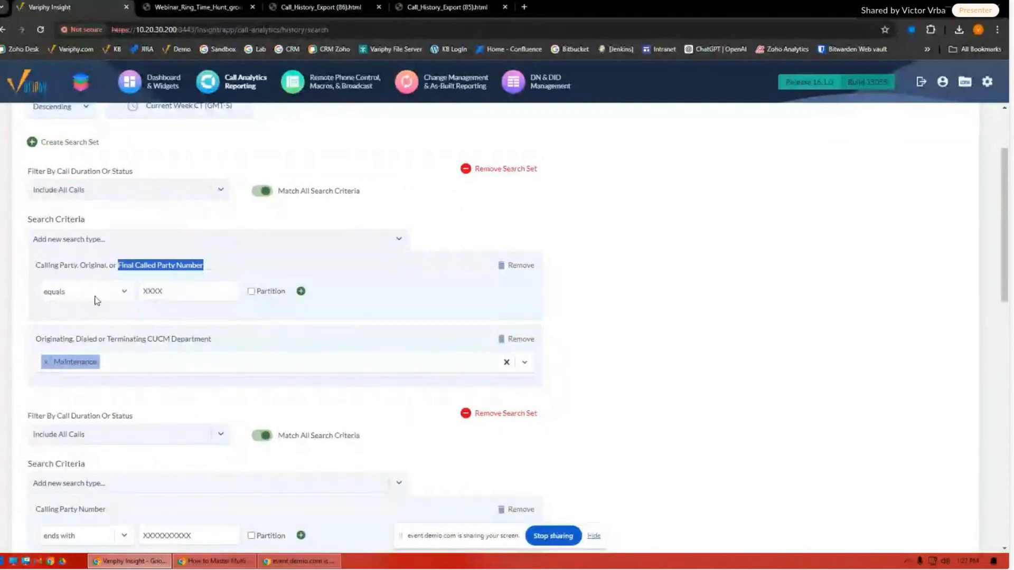
- Expand the existing results and examine the four-digit calling and original called party numbers of external calls
scroll(660, 324, down, 10)
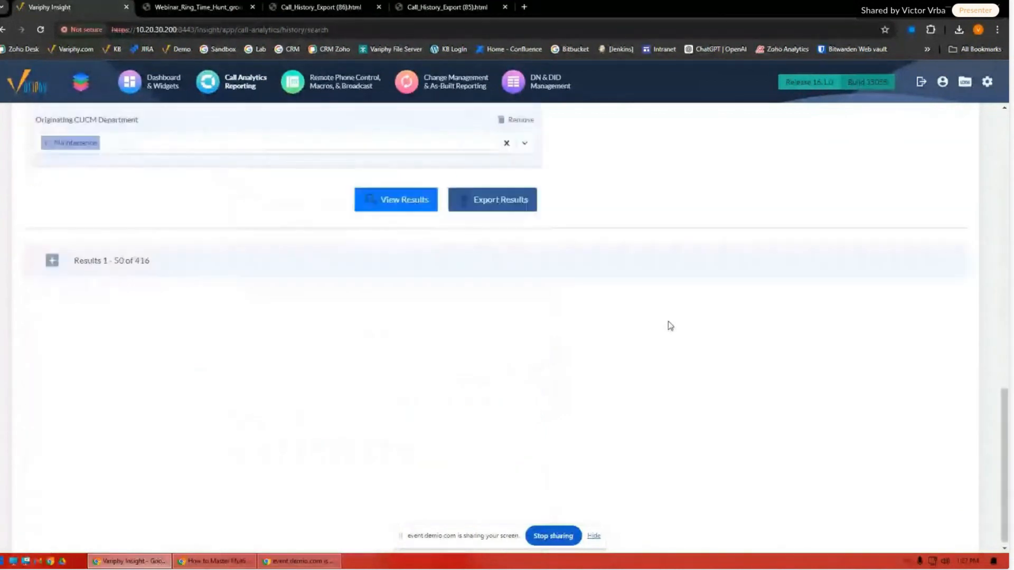
click(111, 260)
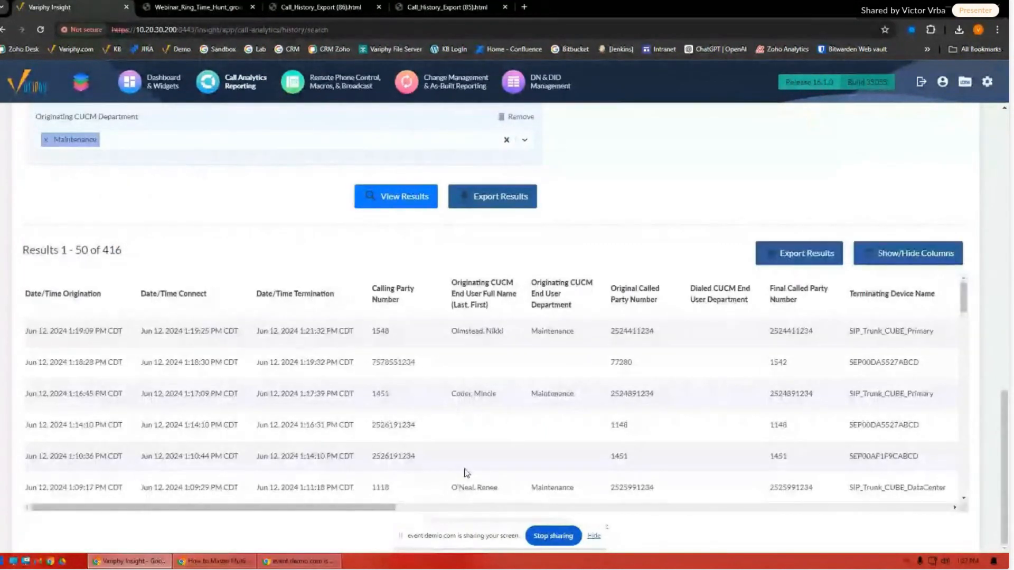
drag(376, 331, 396, 332)
drag(610, 425, 645, 430)
- Remove the Calling Party, Original, or Final Called Party Number criterion from the new search set
scroll(622, 425, up, 15)
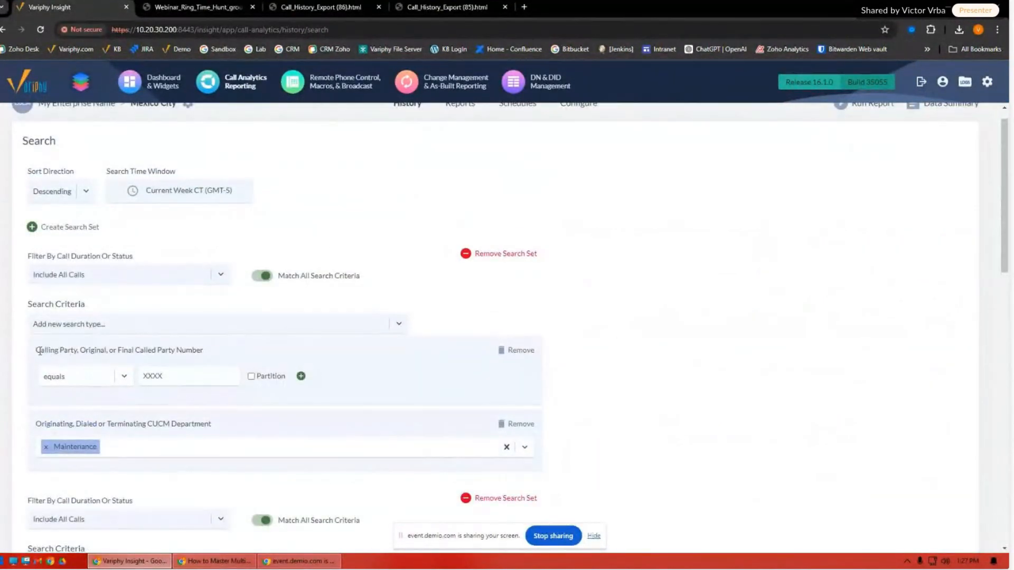
drag(42, 350, 184, 350)
click(521, 350)
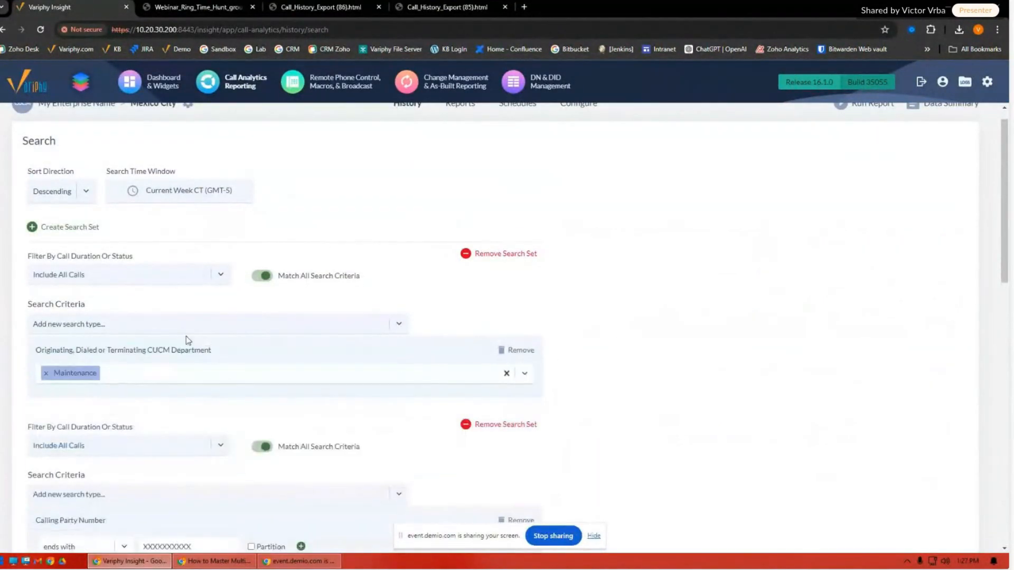
- Add a Calling Party Number criterion to the new search set and set it to equal XXXX
click(180, 331)
click(117, 366)
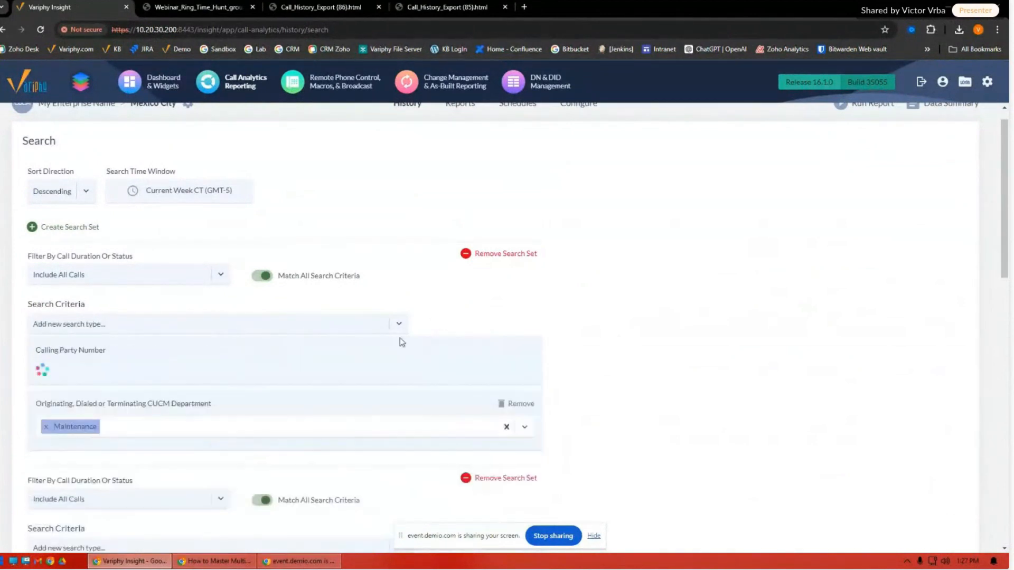
click(151, 373)
text(XXXX)
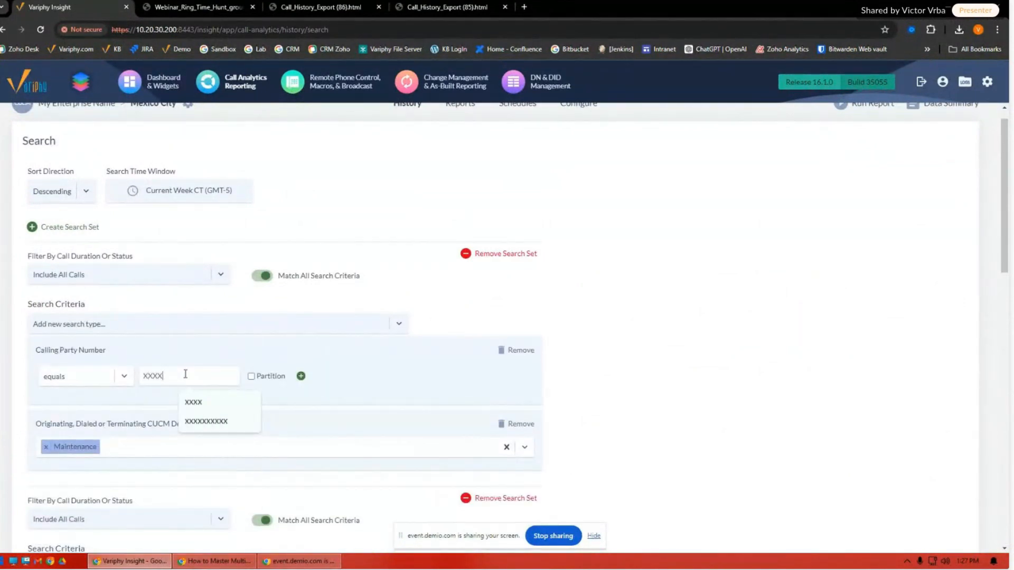
- Add an Original Called Party Number criterion to the same search set and set it to equal XXXX
click(306, 323)
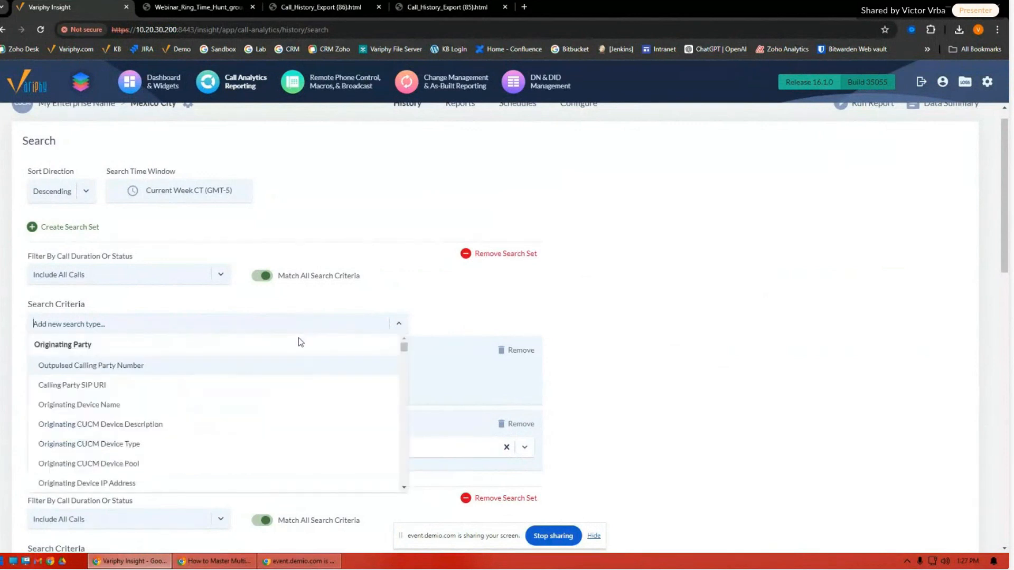
scroll(254, 386, down, 2)
scroll(253, 386, down, 6)
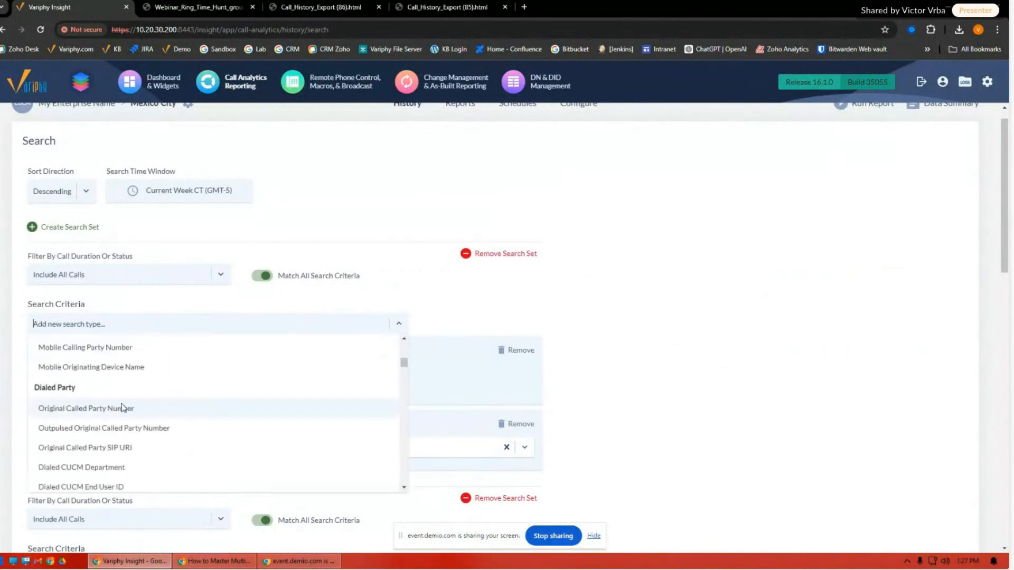
click(122, 410)
click(436, 323)
click(182, 375)
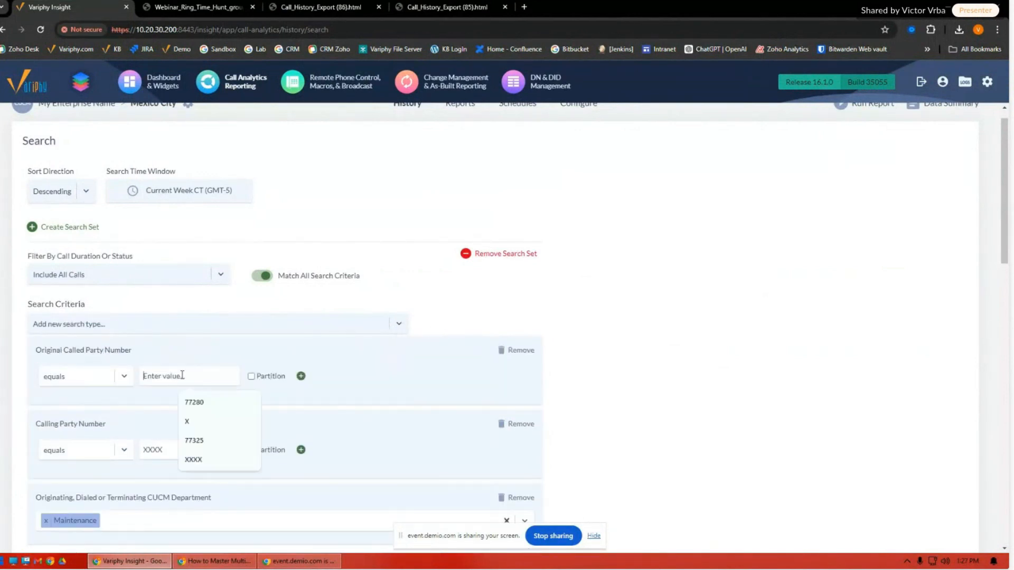
text(XXXX)
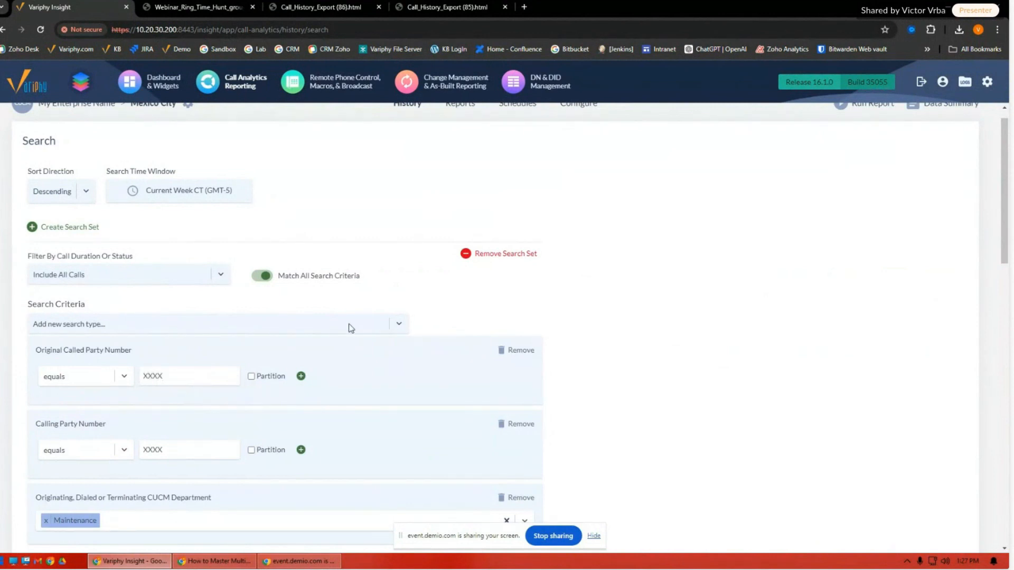
- Add a Final Called Party Number criterion to the same search set and set it to equal XXXX
click(348, 325)
scroll(292, 355, down, 10)
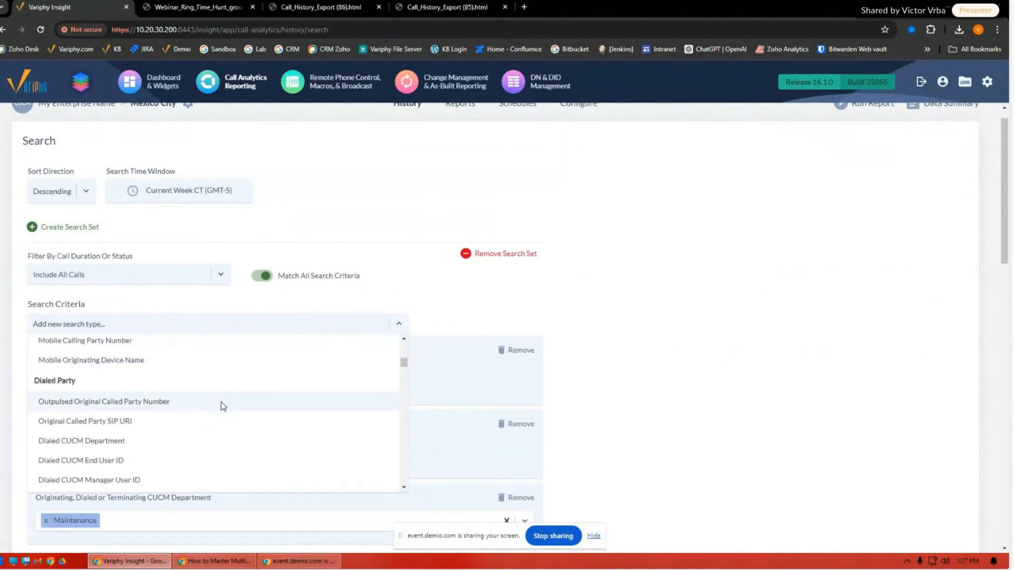
scroll(223, 406, down, 2)
click(206, 417)
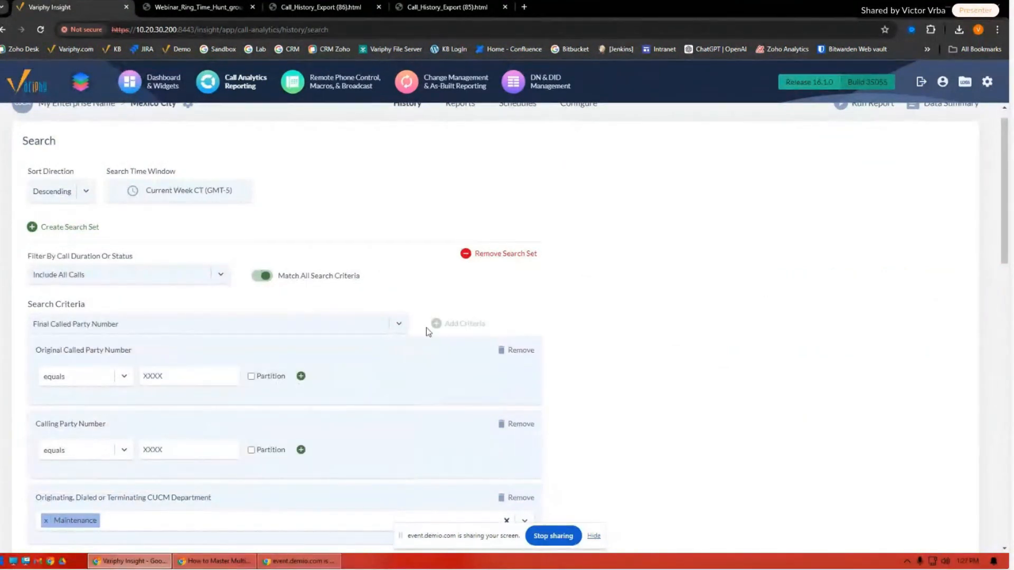
click(161, 375)
text(XXXX)
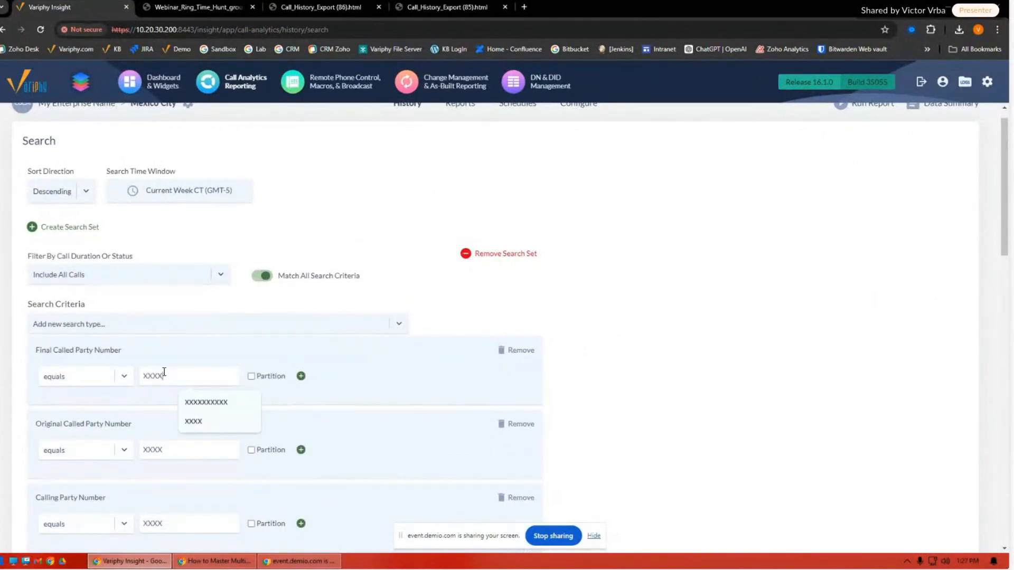
- Review the calling, original called and final called party number criteria in the new search set
scroll(746, 332, down, 3)
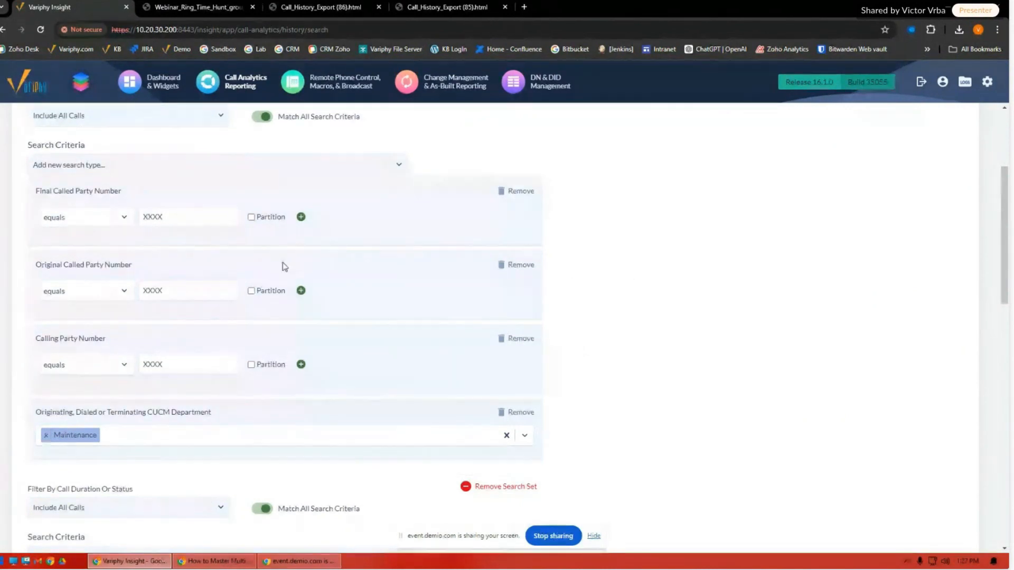
drag(36, 338, 107, 339)
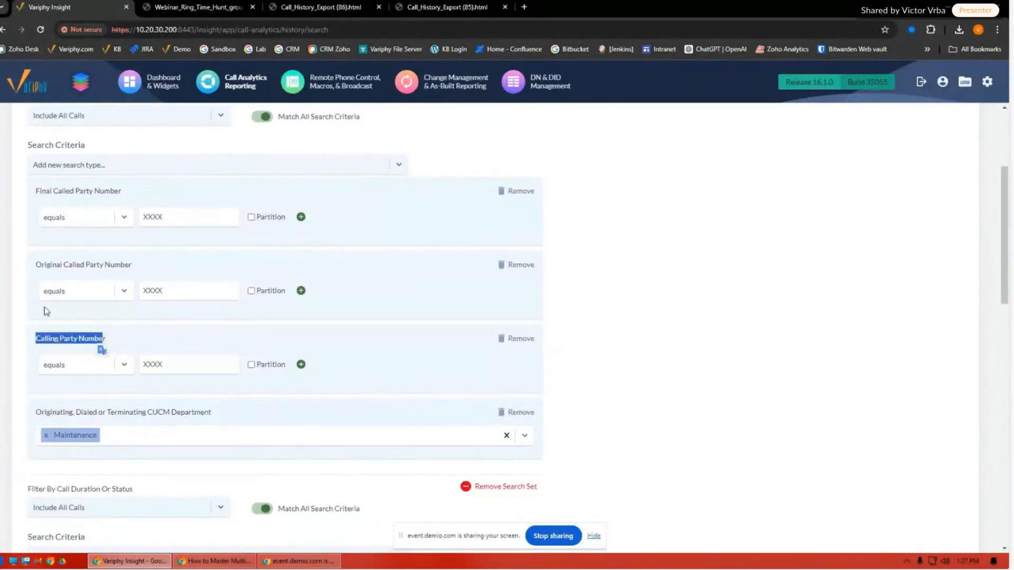
drag(36, 265, 132, 265)
drag(37, 192, 628, 255)
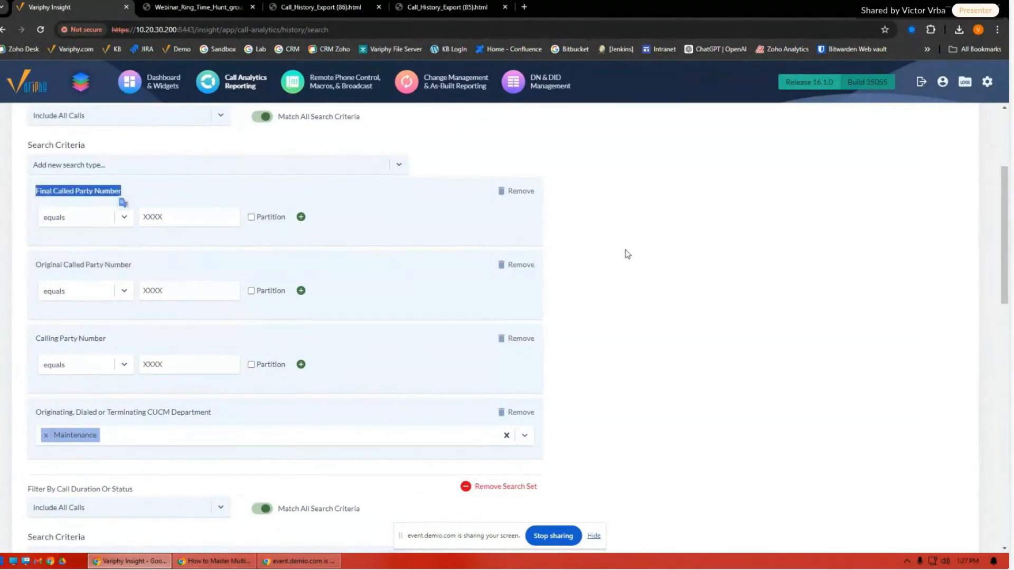
click(628, 254)
- Run the search with all three search sets and look through the resulting calls
scroll(580, 475, down, 6)
scroll(617, 441, down, 5)
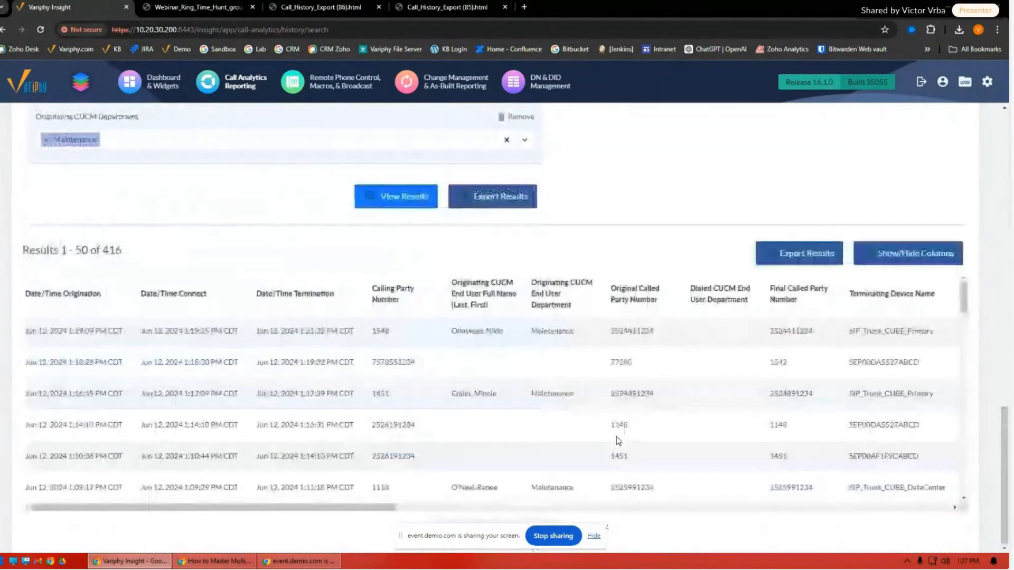
click(396, 197)
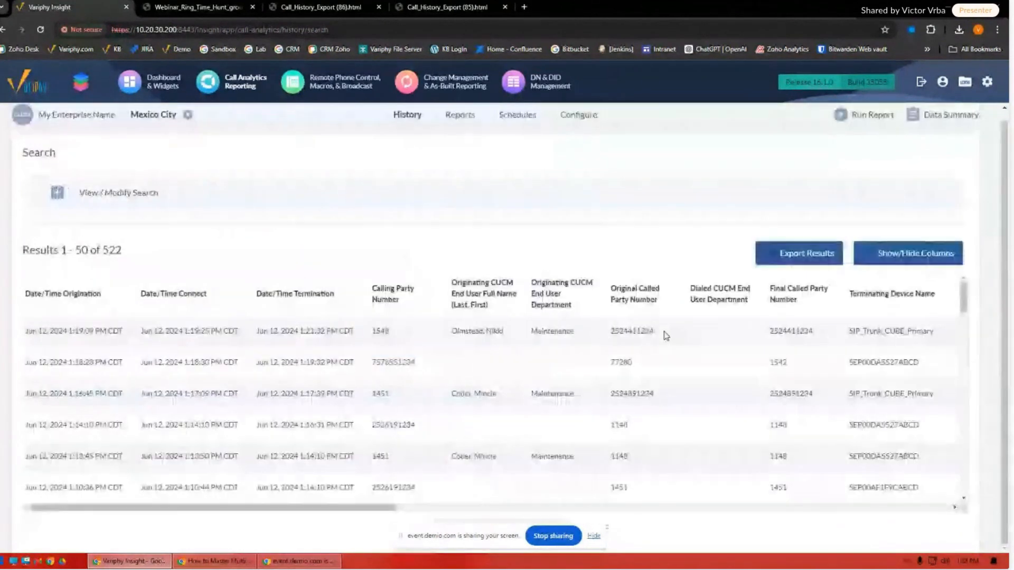
scroll(661, 359, down, 2)
scroll(660, 396, down, 2)
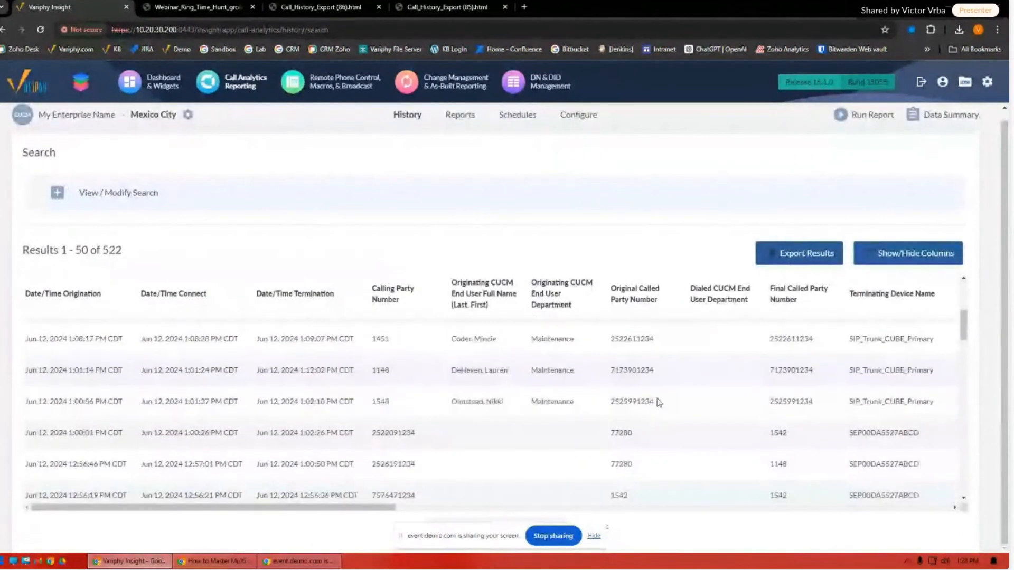
scroll(659, 402, down, 5)
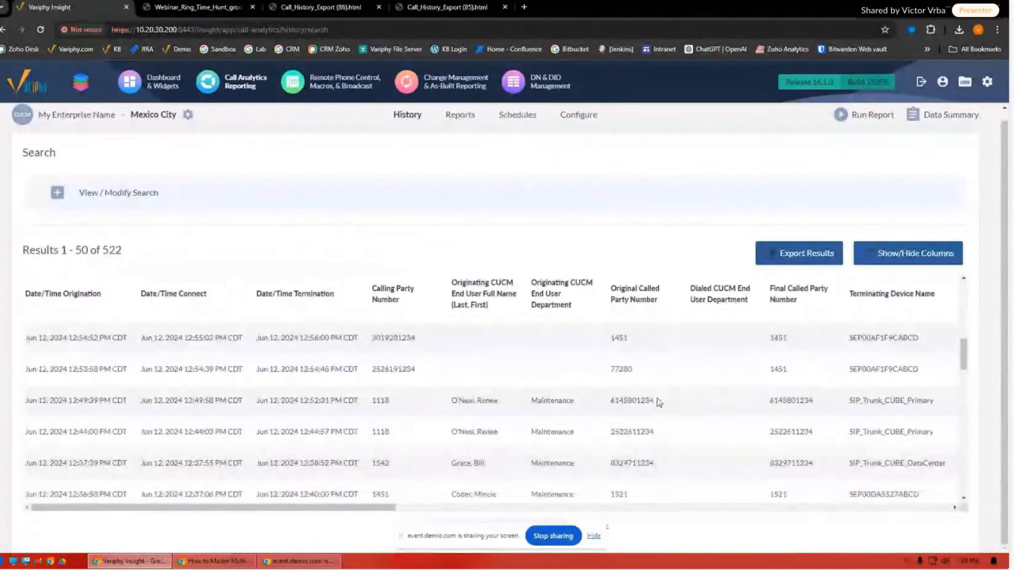
- Examine a Maintenance call to extension 1521, checking its calling, original called and final called numbers and its originating and terminating departments
double_click(377, 394)
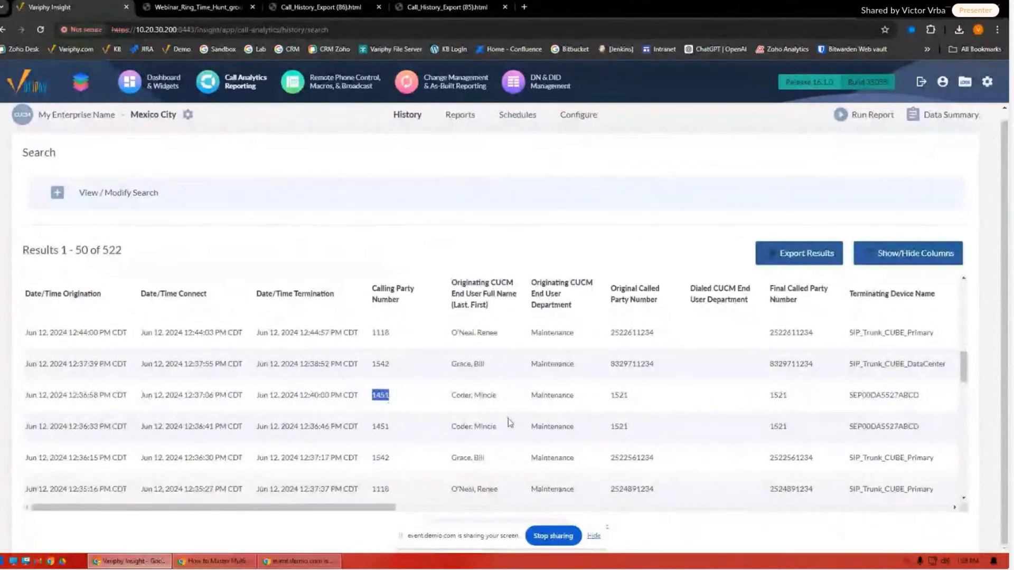
double_click(618, 395)
double_click(778, 395)
double_click(549, 395)
drag(373, 508, 479, 511)
double_click(699, 395)
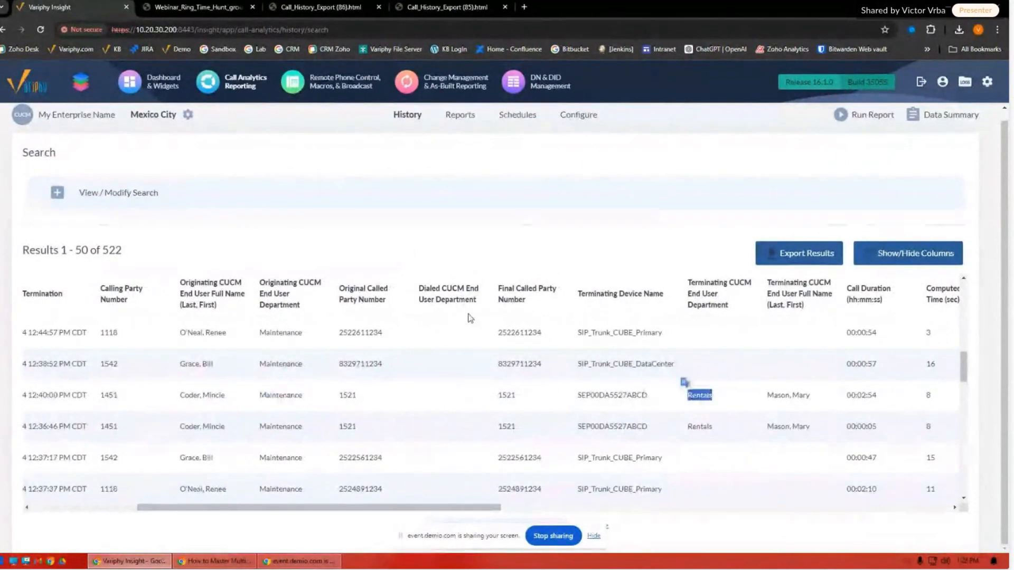
scroll(470, 318, up, 5)
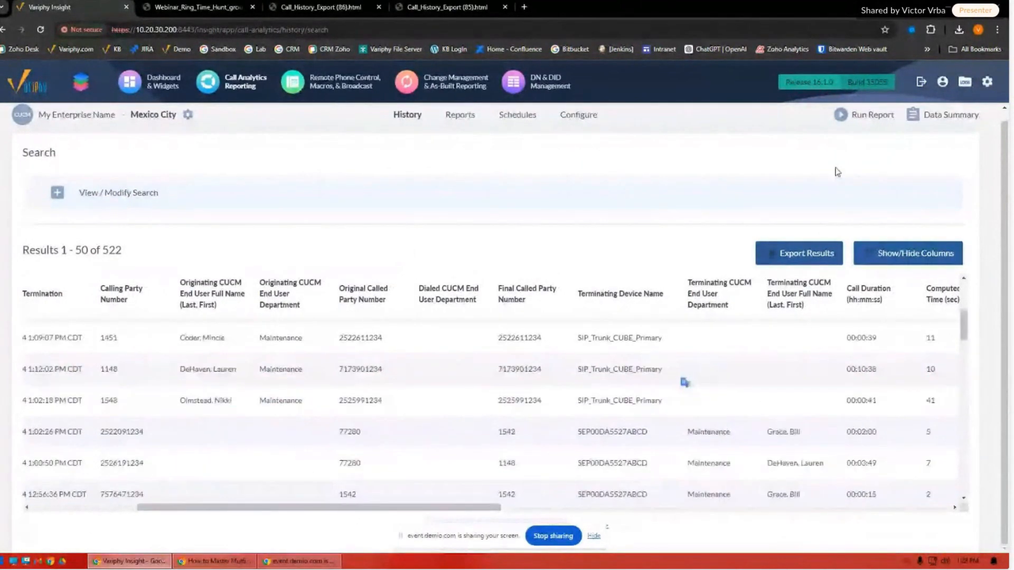
- Start exporting the search results and name the report Webinar Internal Calls
click(783, 258)
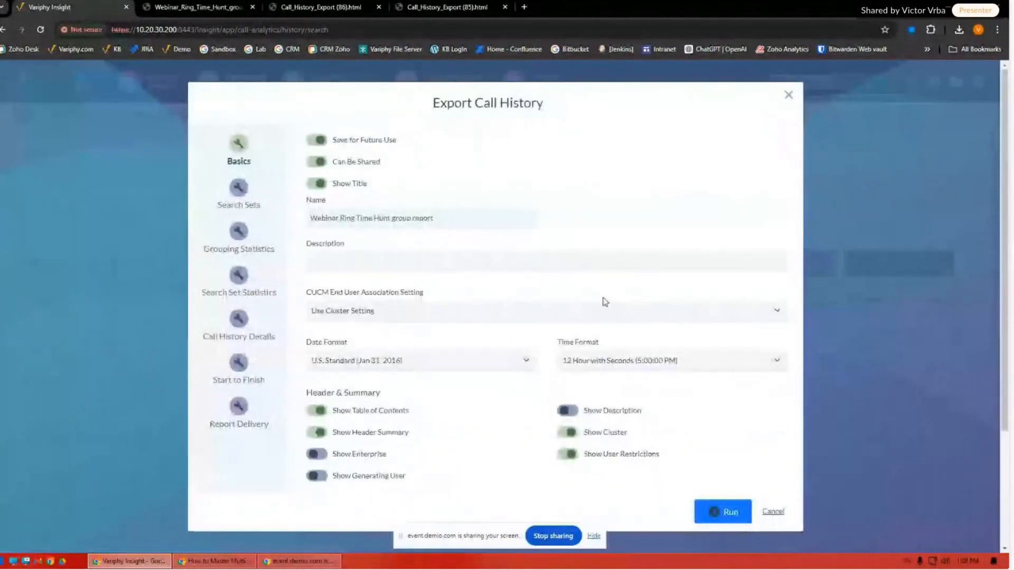
drag(437, 217, 356, 217)
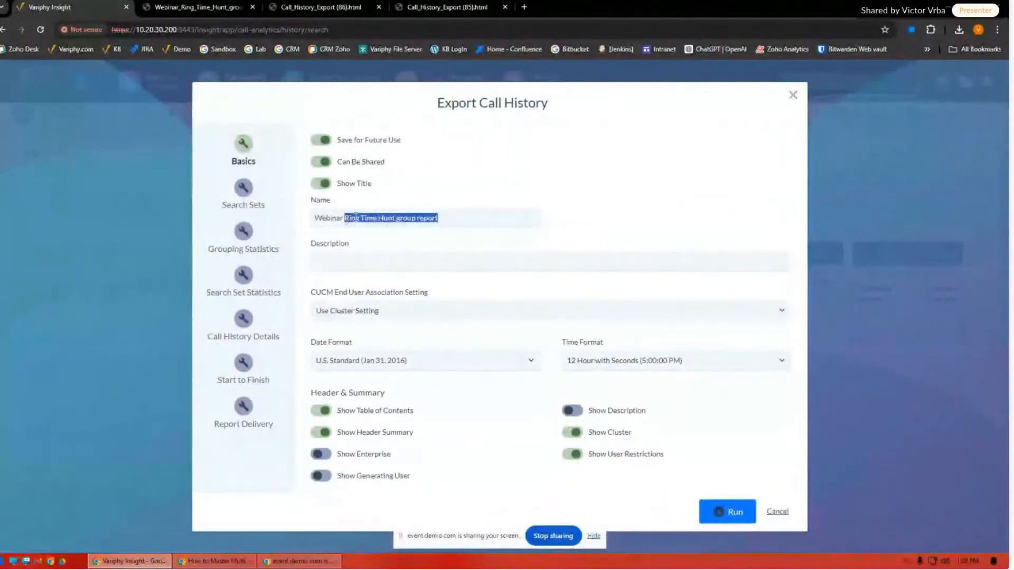
text(Internal Calls)
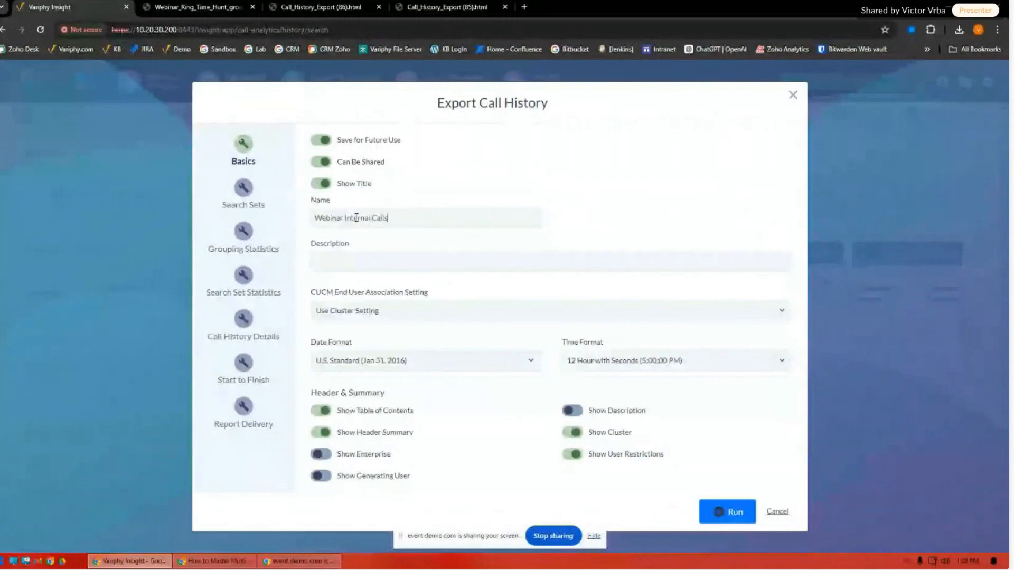
- Rename Ad Hoc Search Set 1 in the export settings to label it as the outbound calls set
click(243, 195)
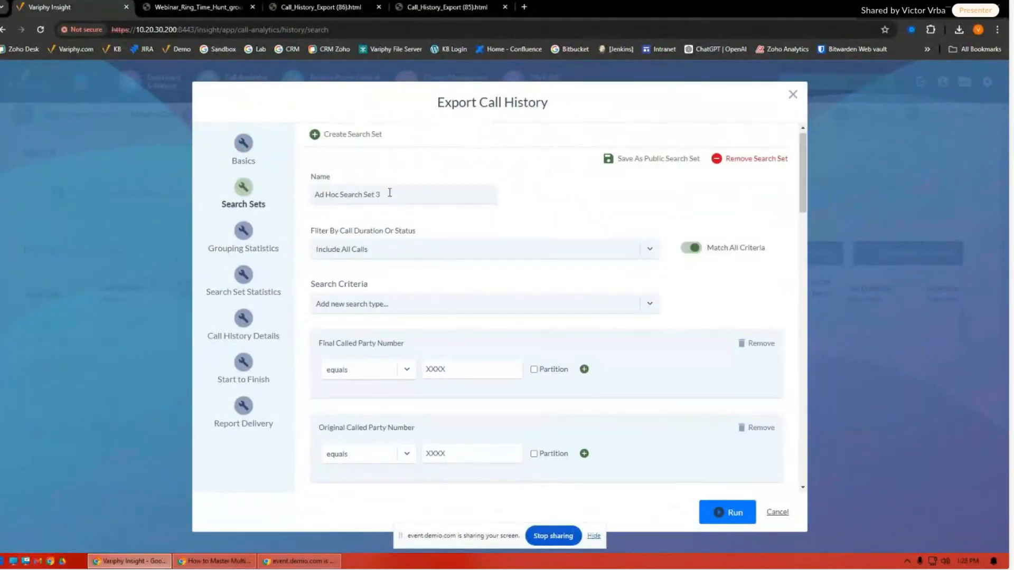
scroll(412, 272, down, 10)
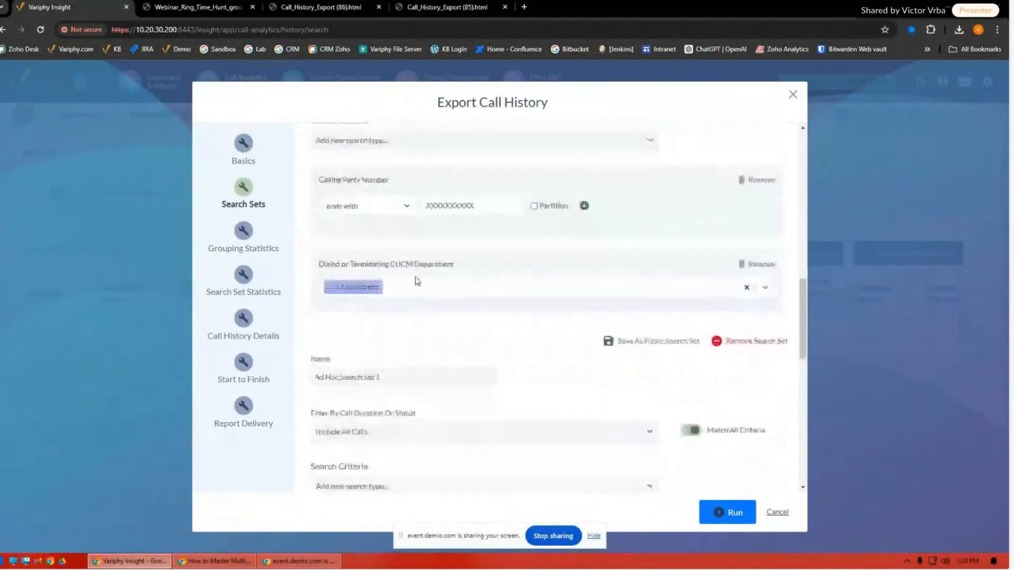
scroll(417, 285, down, 3)
drag(381, 206, 310, 213)
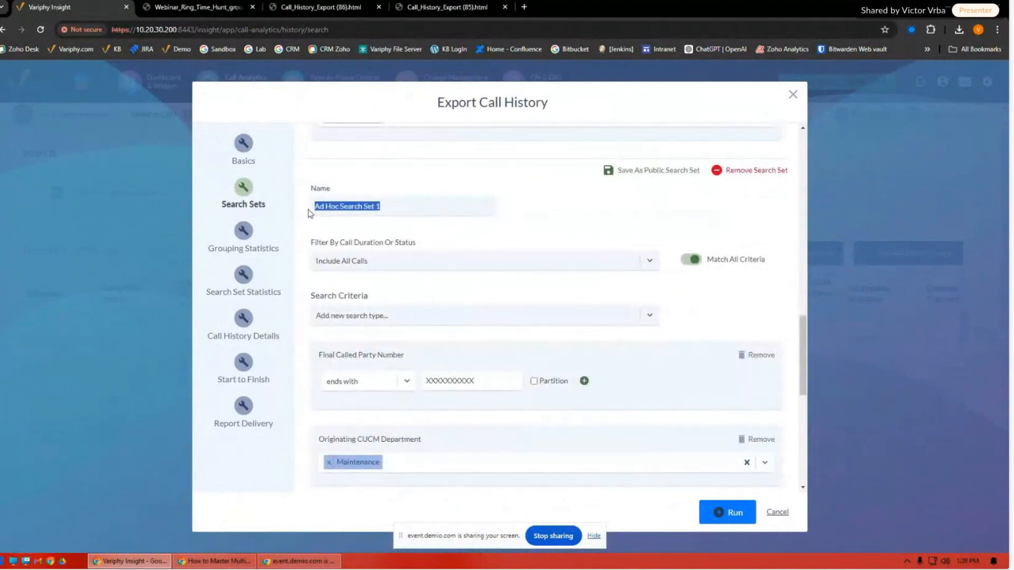
text(Outbound cal)
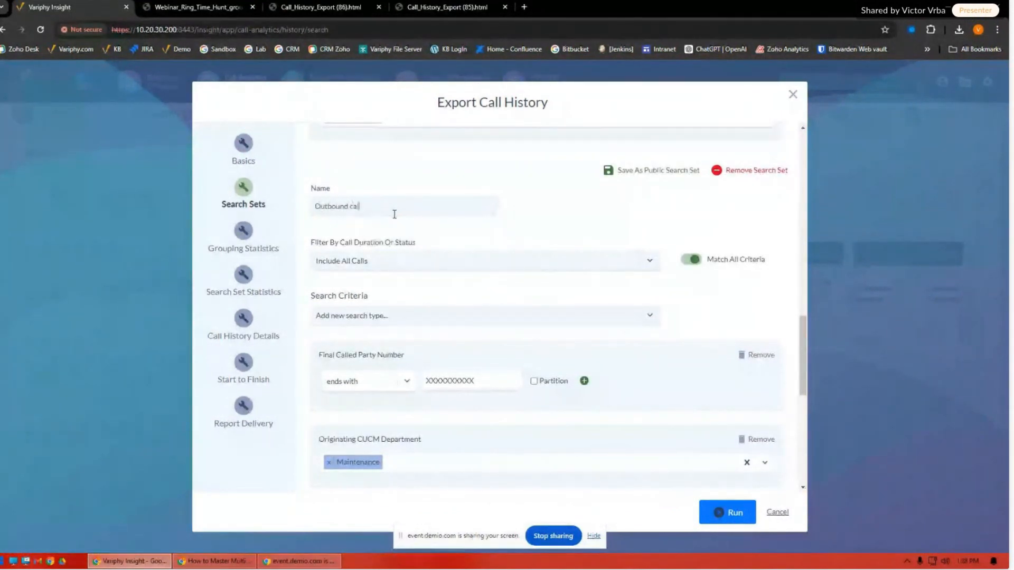
- Rename Ad Hoc Search Set 2 as Inbound Calls
scroll(391, 215, up, 4)
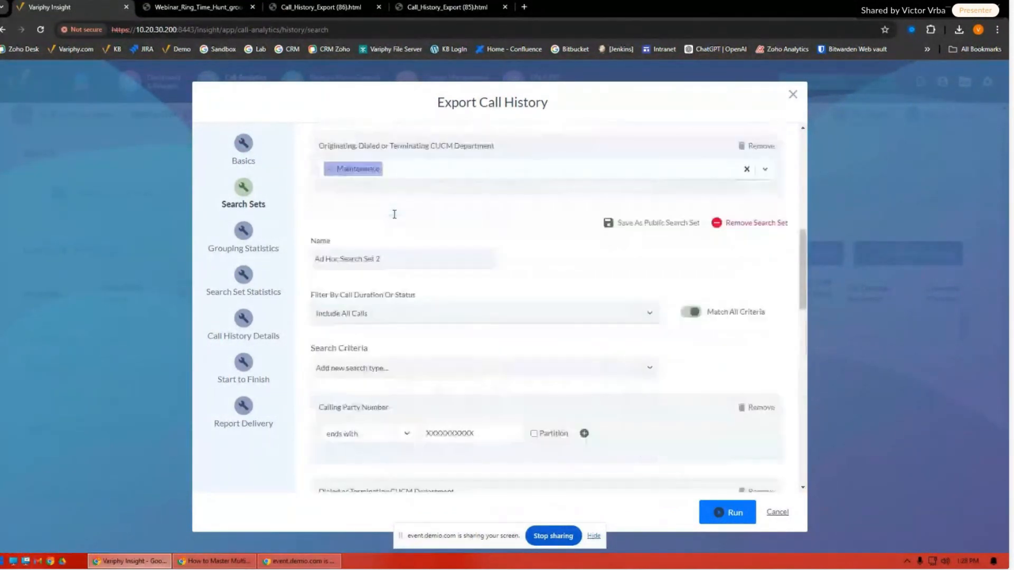
drag(385, 282, 299, 289)
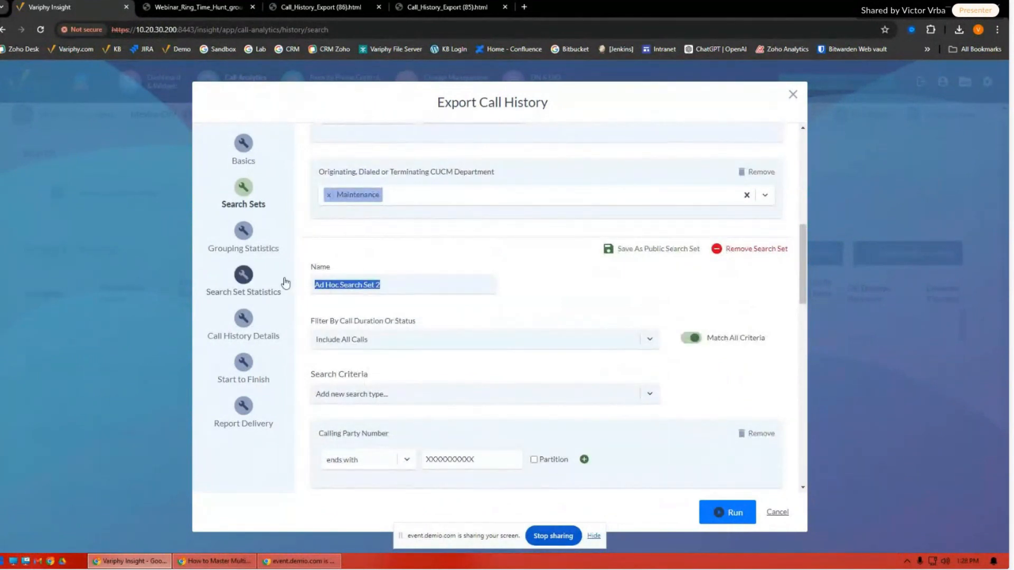
text(Inbound Calls)
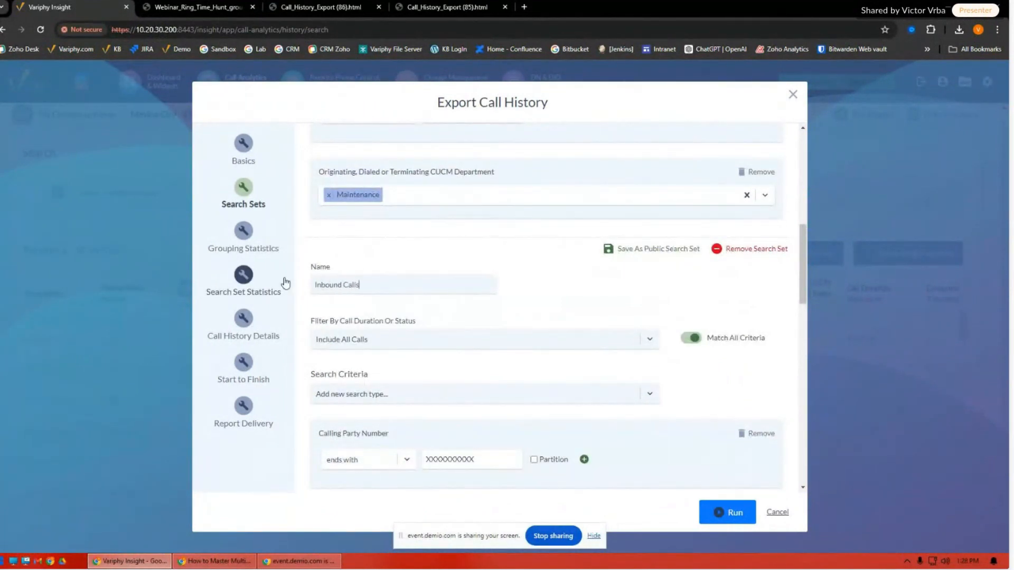
- Rename Ad Hoc Search Set 3 as Internal Calls
scroll(357, 287, up, 10)
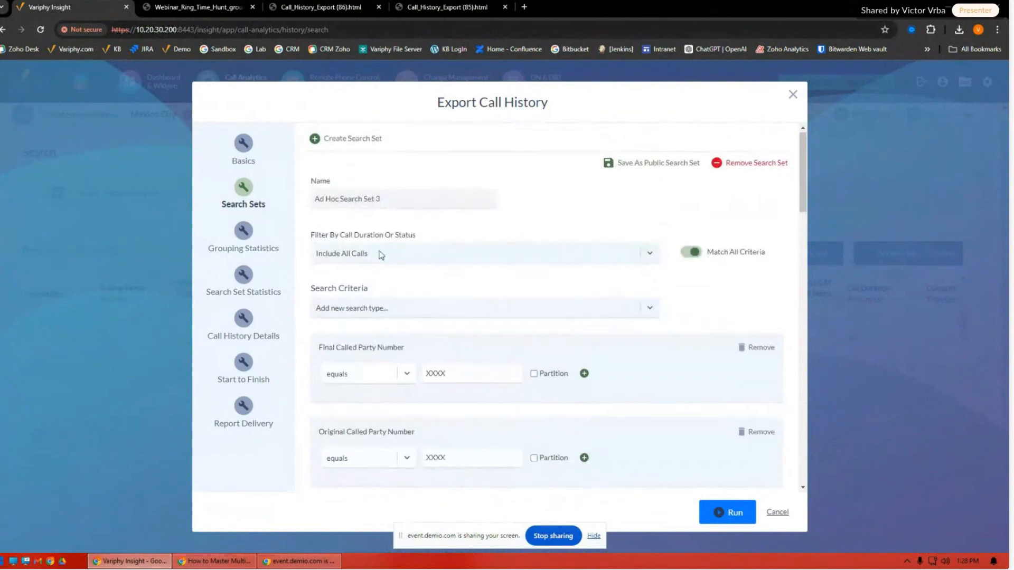
drag(382, 199, 308, 199)
text(INter)
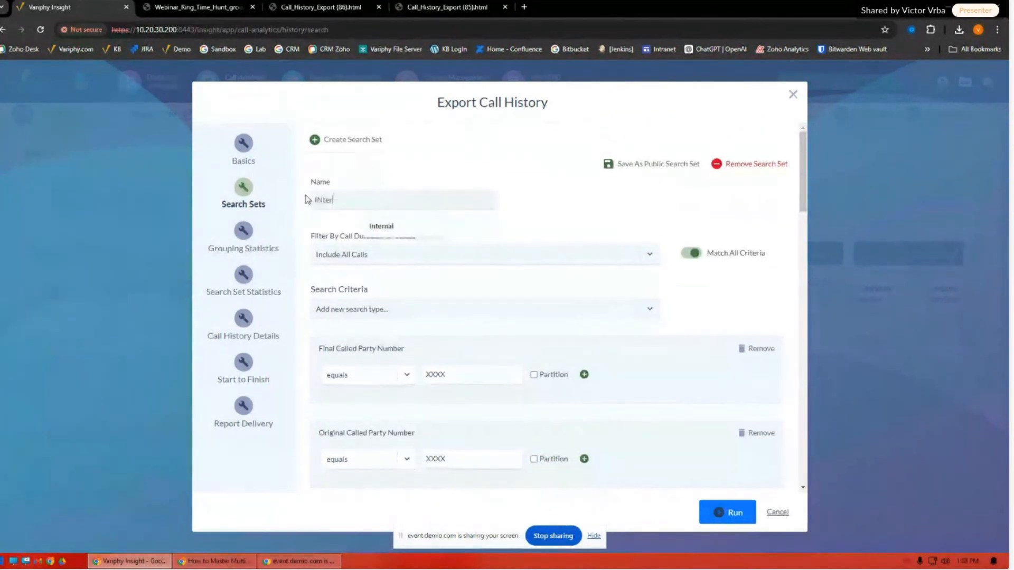
text(nal Calls)
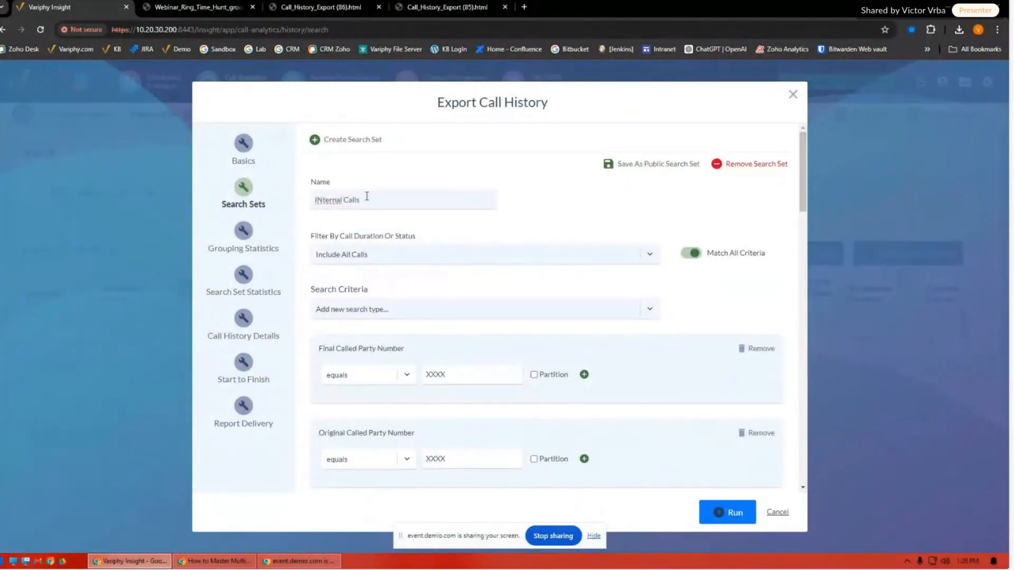
click(324, 200)
key(BackSpace)
text(n)
- Check the export's search set statistics, call history details, start-to-finish and report delivery settings, and run the report
click(243, 278)
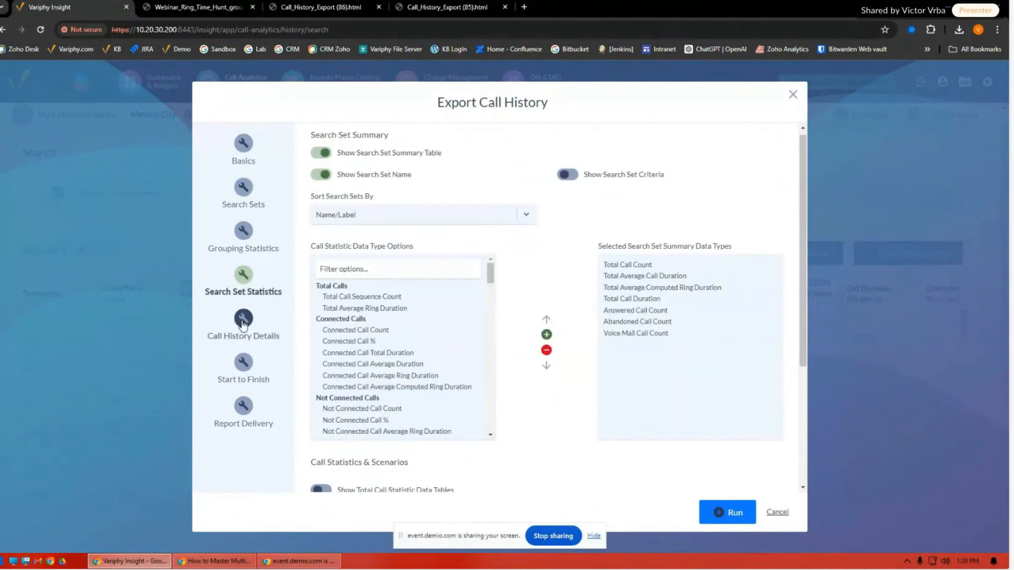
click(243, 320)
click(240, 278)
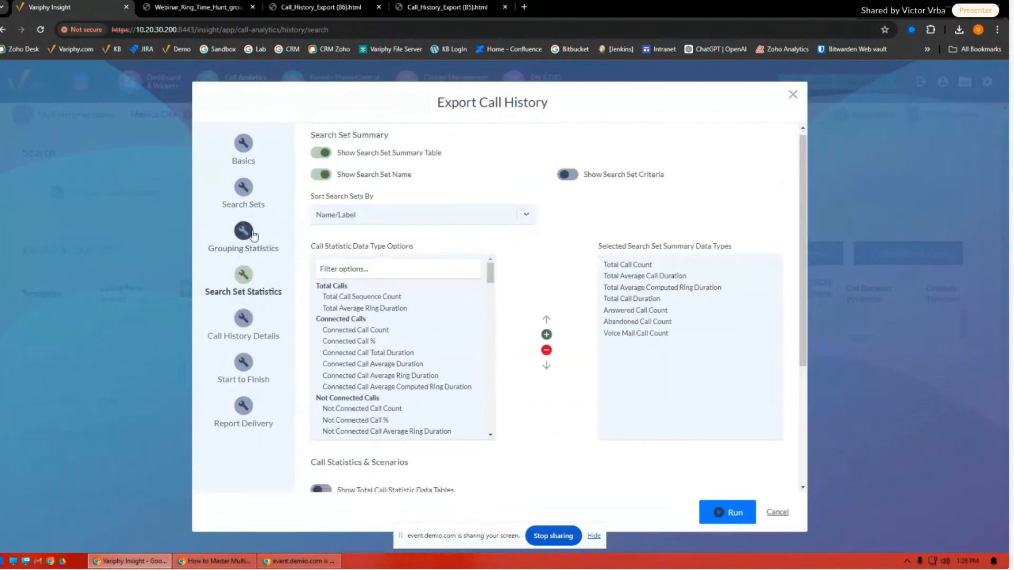
click(244, 367)
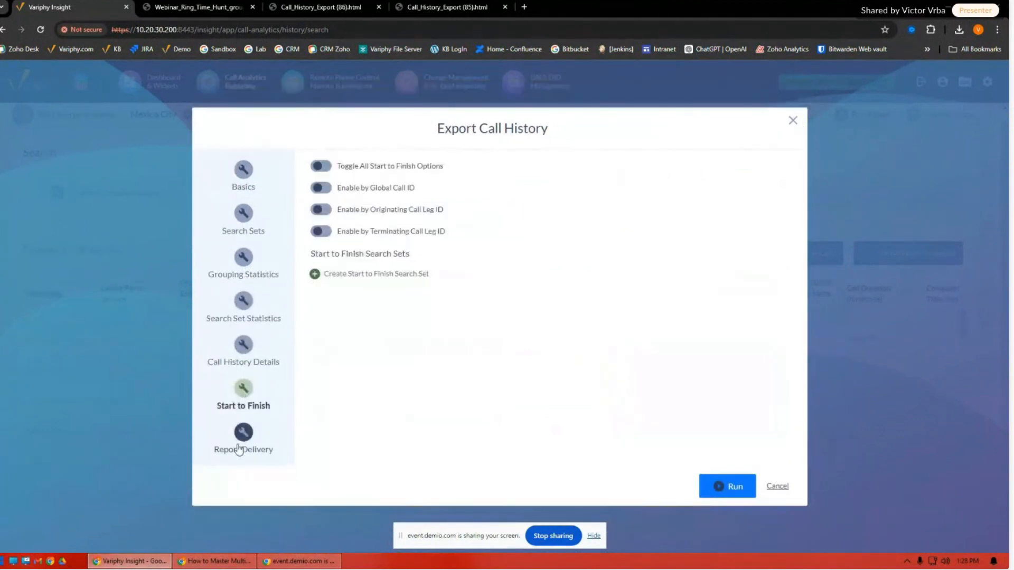
click(239, 449)
click(719, 484)
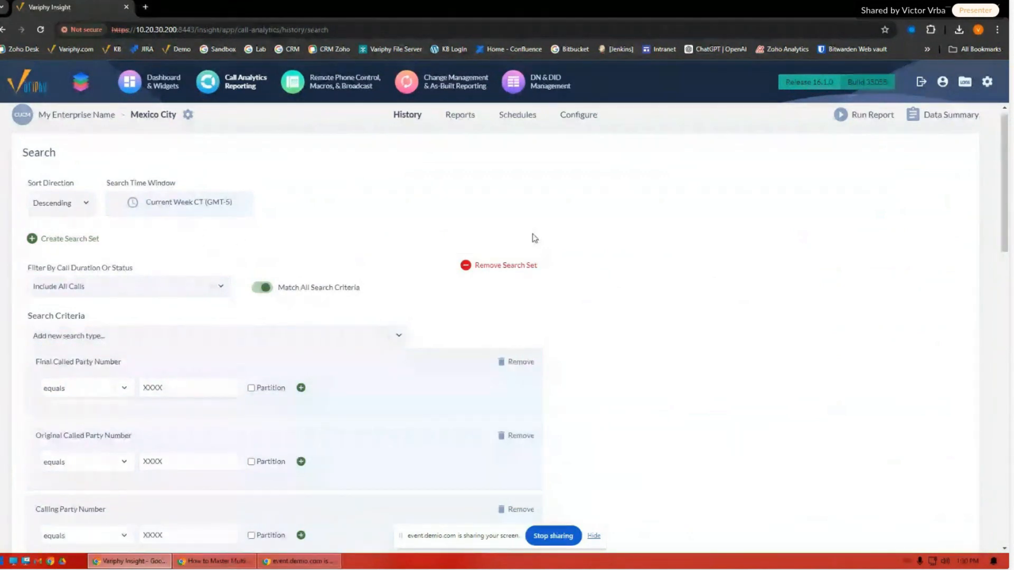
- View the report history in the Repository and check the browser's recent downloads for the exported report
scroll(547, 246, up, 1)
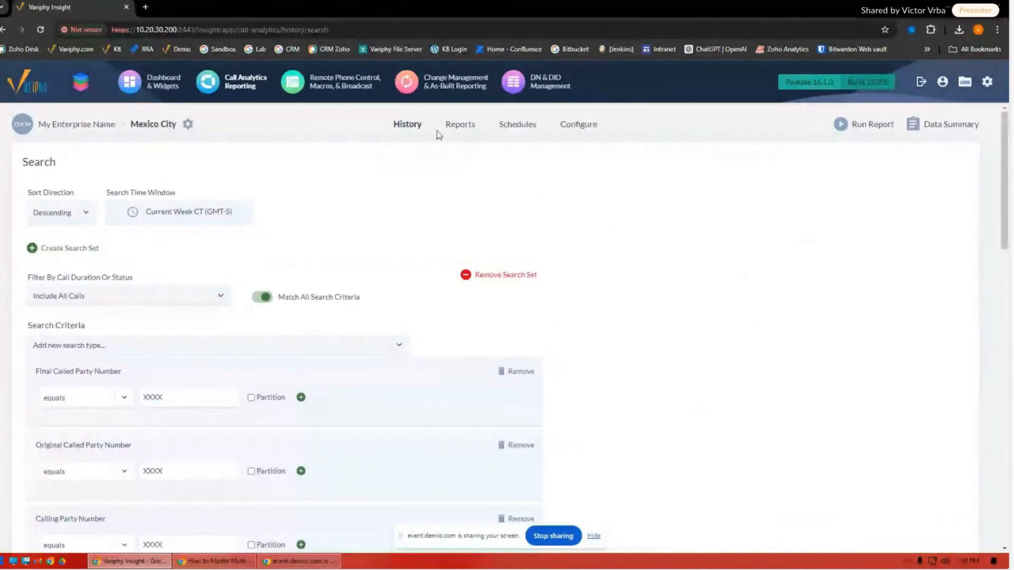
click(458, 124)
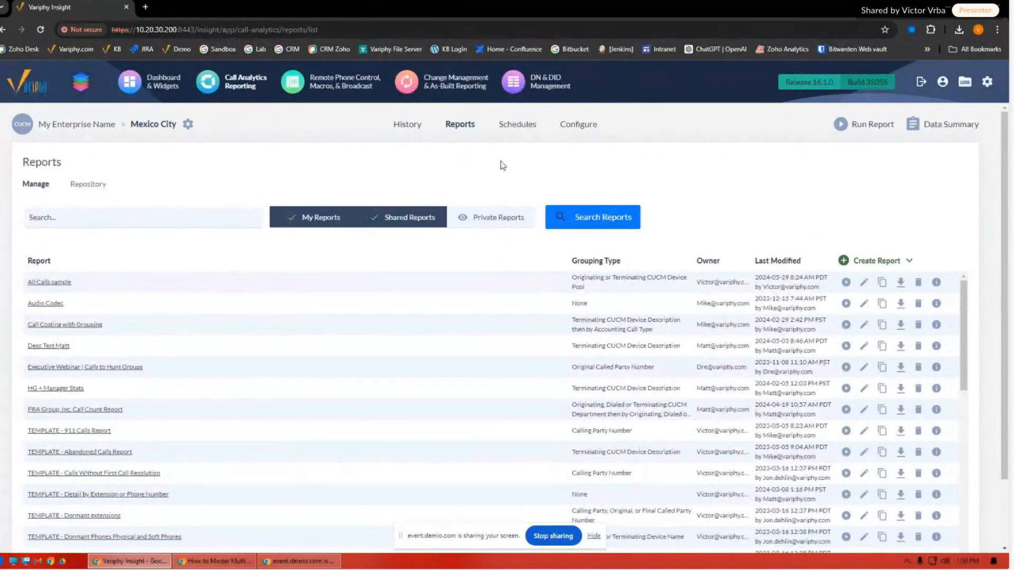
click(95, 190)
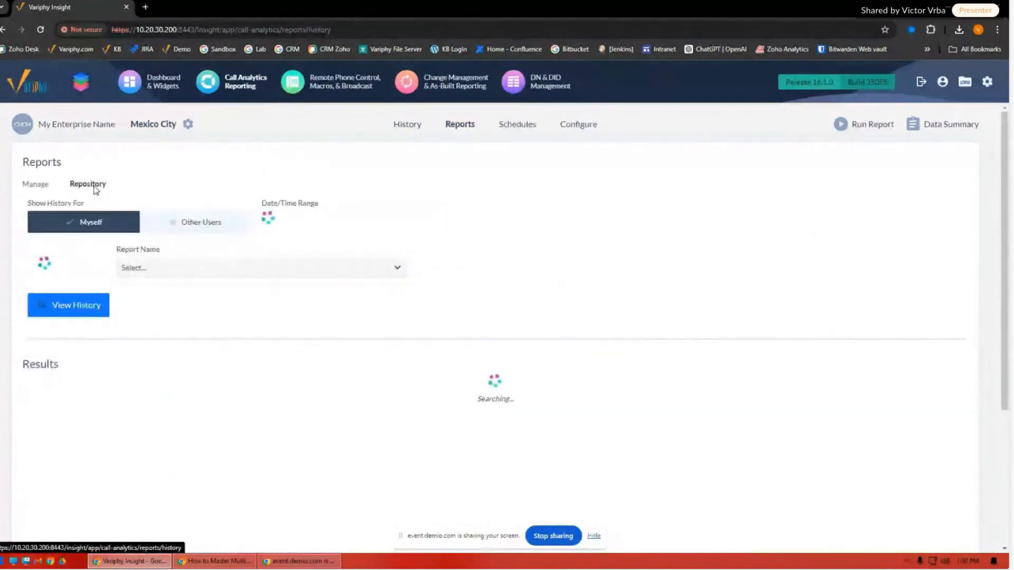
click(958, 30)
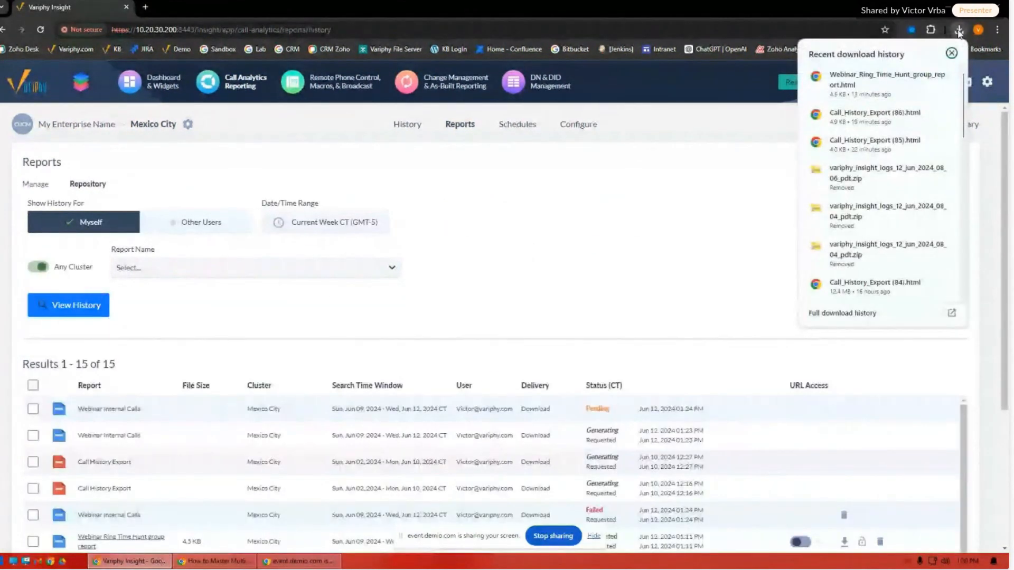
click(958, 30)
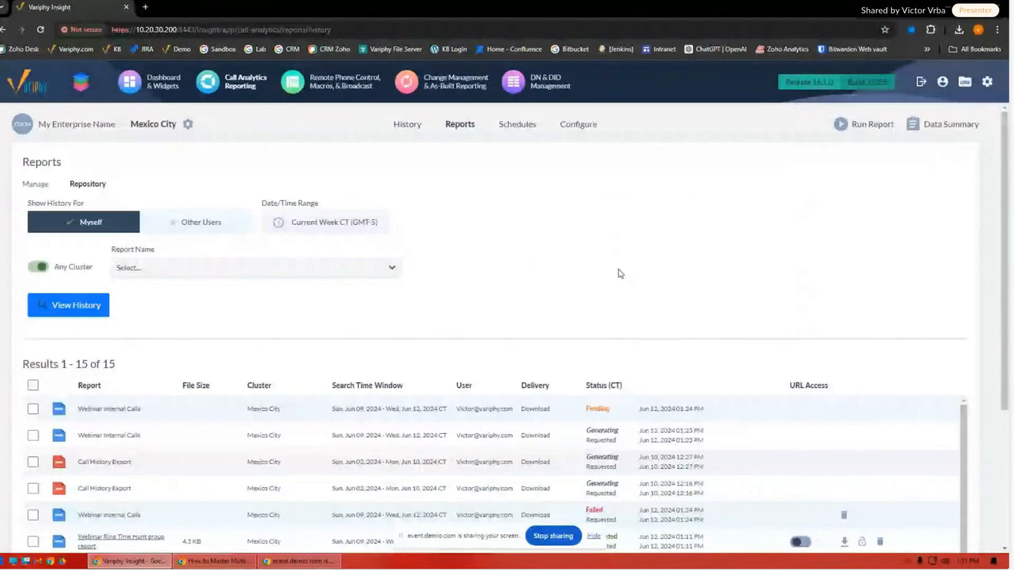